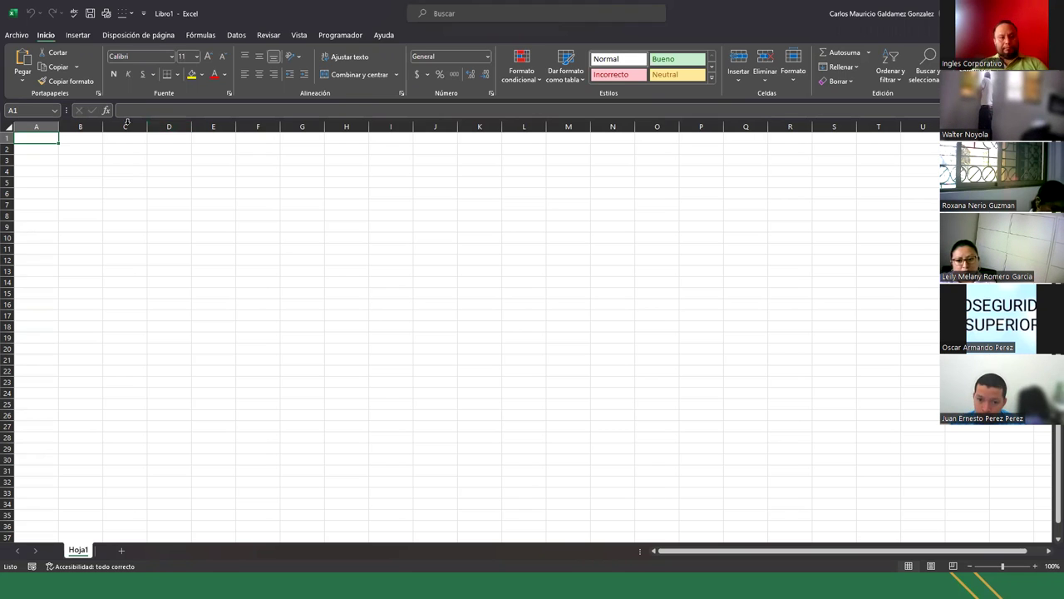
# - Enter the formula =ALEATORIO.ENTRE(34;99) in cell B3 to generate a random number
pyautogui.scroll(6, 178, 269)
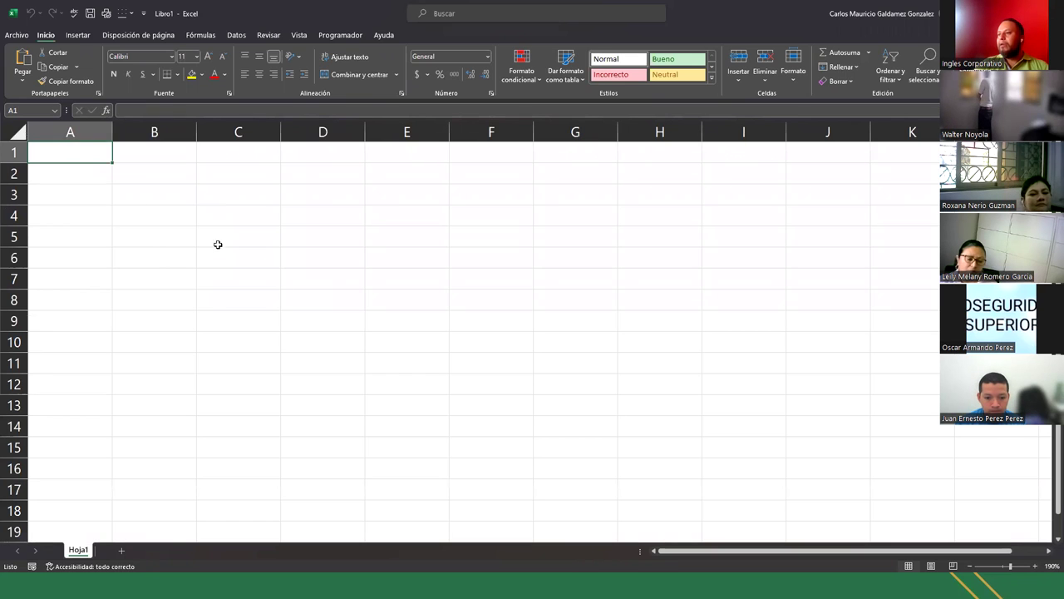
pyautogui.click(155, 199)
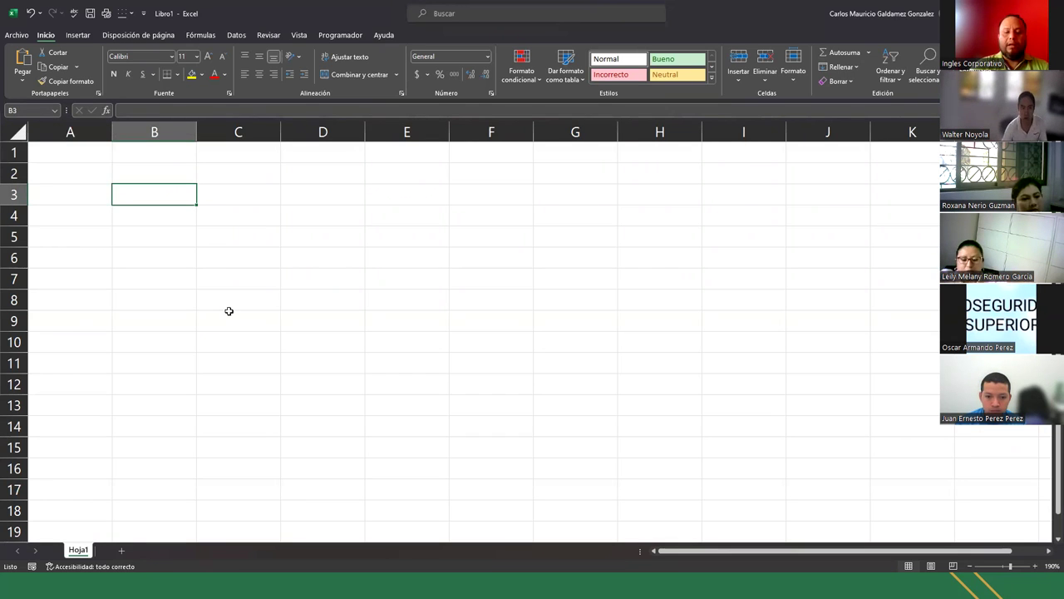
pyautogui.write('=aleato')
pyautogui.press('Down')
pyautogui.press('Tab')
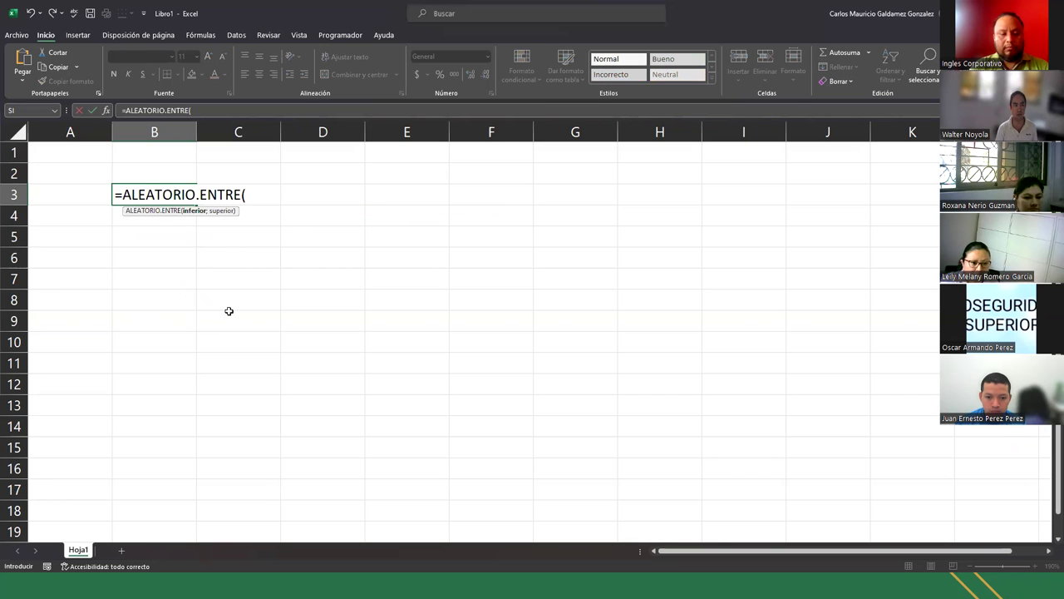
pyautogui.write('34;99')
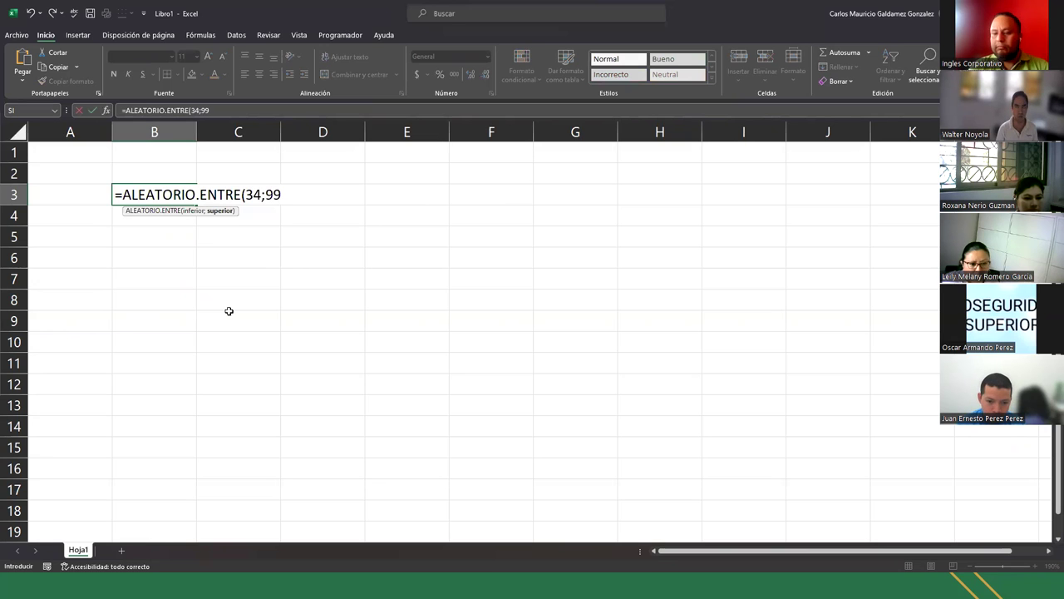
pyautogui.write(')')
pyautogui.press('Return')
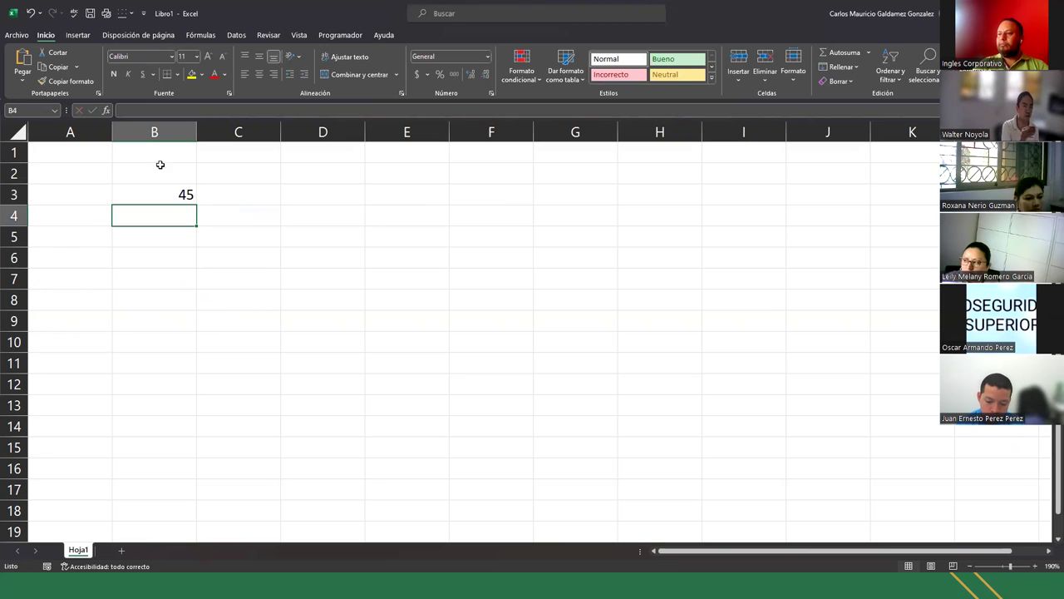
# - Fill the random-number formula from B3 across to column F and down to row 15
pyautogui.click(181, 198)
pyautogui.moveTo(196, 205); pyautogui.dragTo(573, 475)
pyautogui.moveTo(534, 207); pyautogui.dragTo(524, 451)
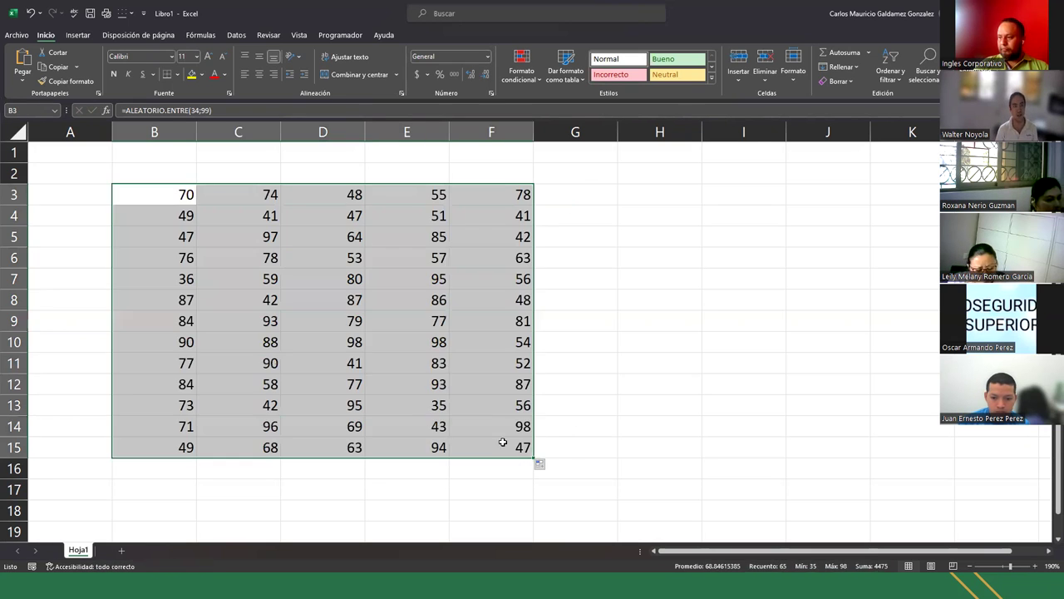
# - Clear the random numbers in rows 13 to 15, range B13:F15
pyautogui.moveTo(152, 195); pyautogui.dragTo(487, 448)
pyautogui.click(487, 447)
pyautogui.moveTo(172, 195); pyautogui.dragTo(492, 455)
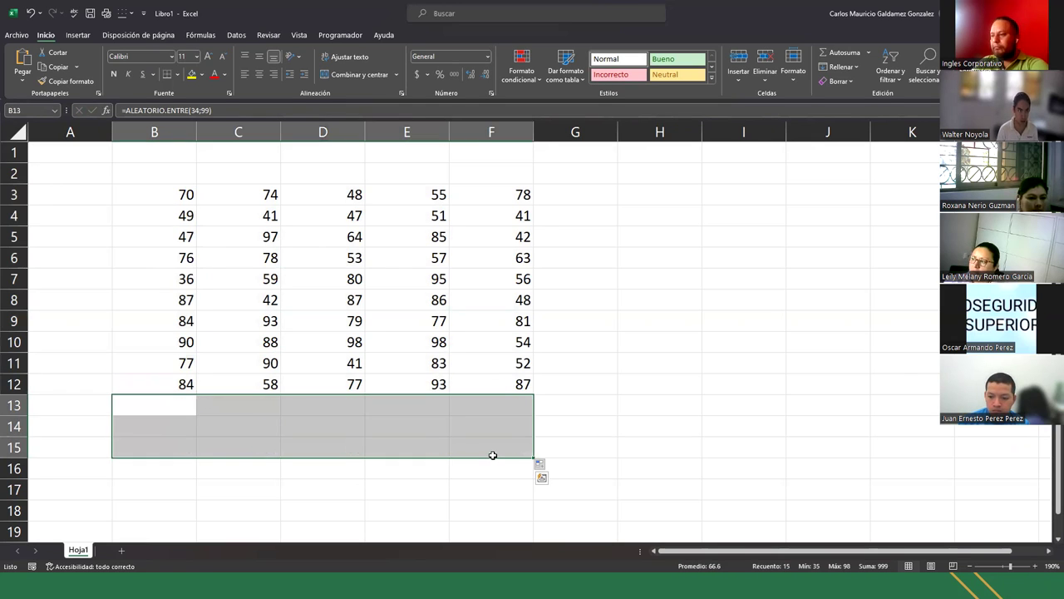
pyautogui.press('Delete')
# - Replace the random formulas in B3:F12 with fixed numbers by copying the range and pasting it over itself as values only
pyautogui.moveTo(178, 199); pyautogui.dragTo(509, 380)
pyautogui.rightClick(513, 384)
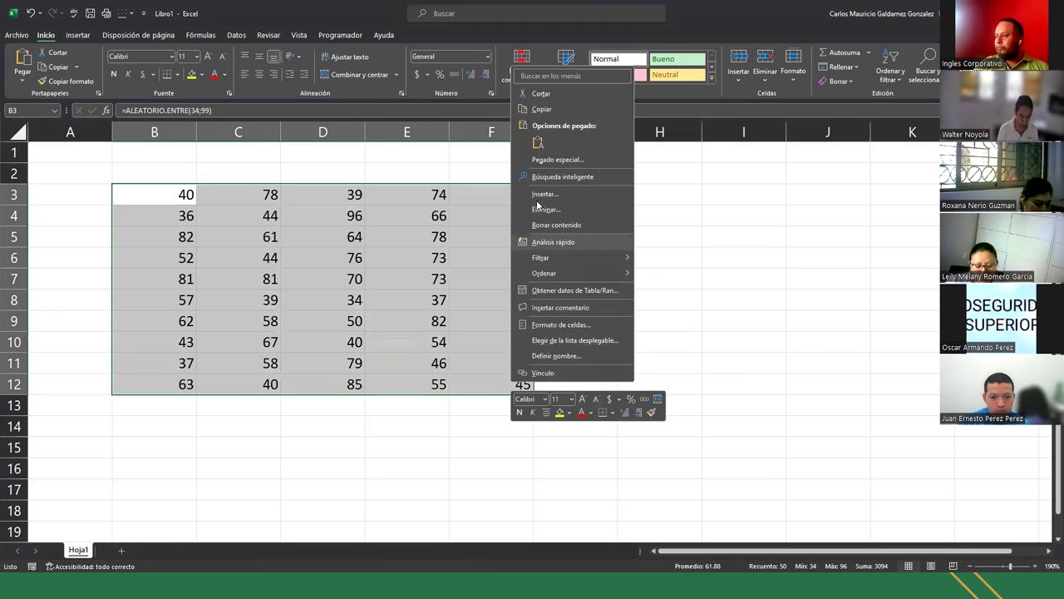
pyautogui.hotkey('ctrl', 'c')
pyautogui.rightClick(121, 201)
pyautogui.moveTo(242, 301)
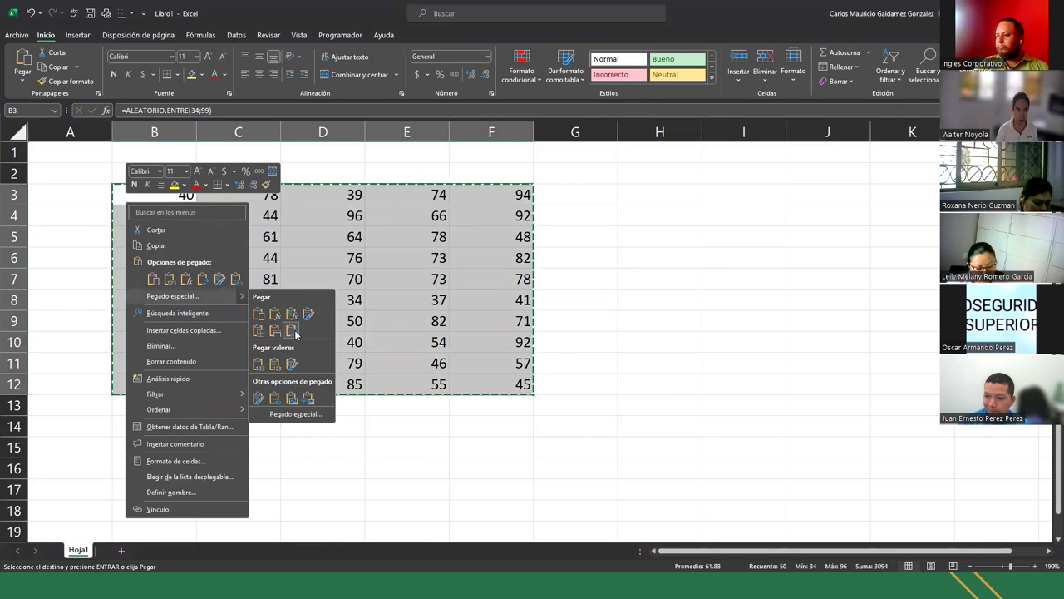
pyautogui.click(260, 367)
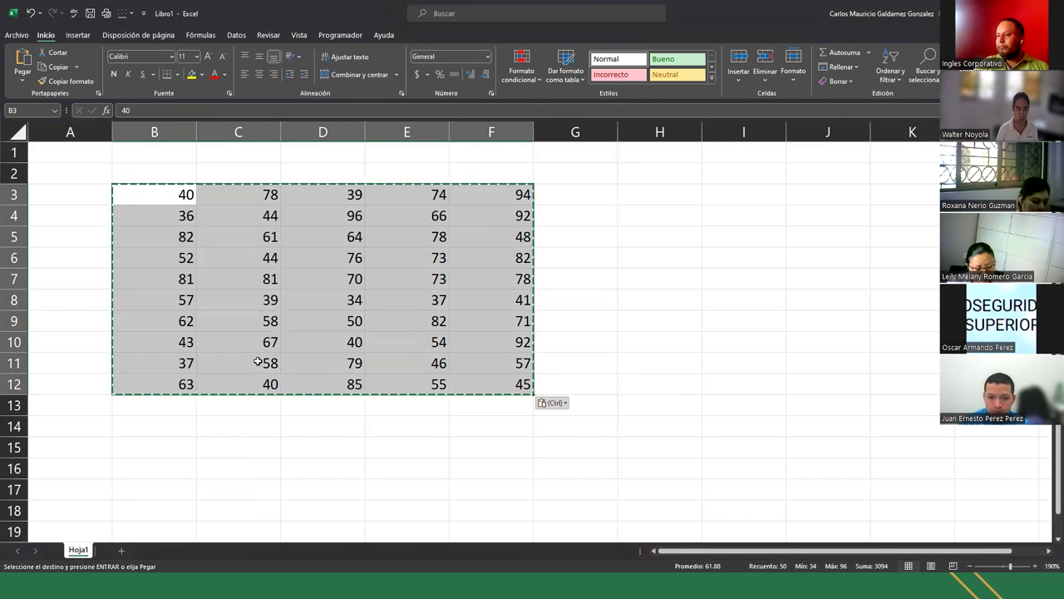
pyautogui.click(233, 296)
pyautogui.click(156, 196)
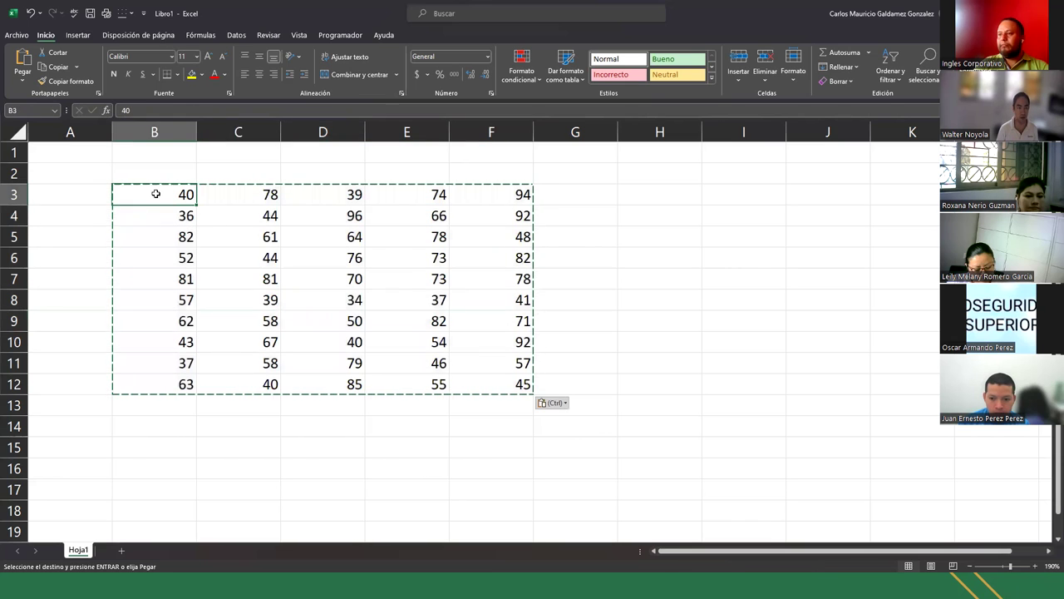
pyautogui.press('Escape')
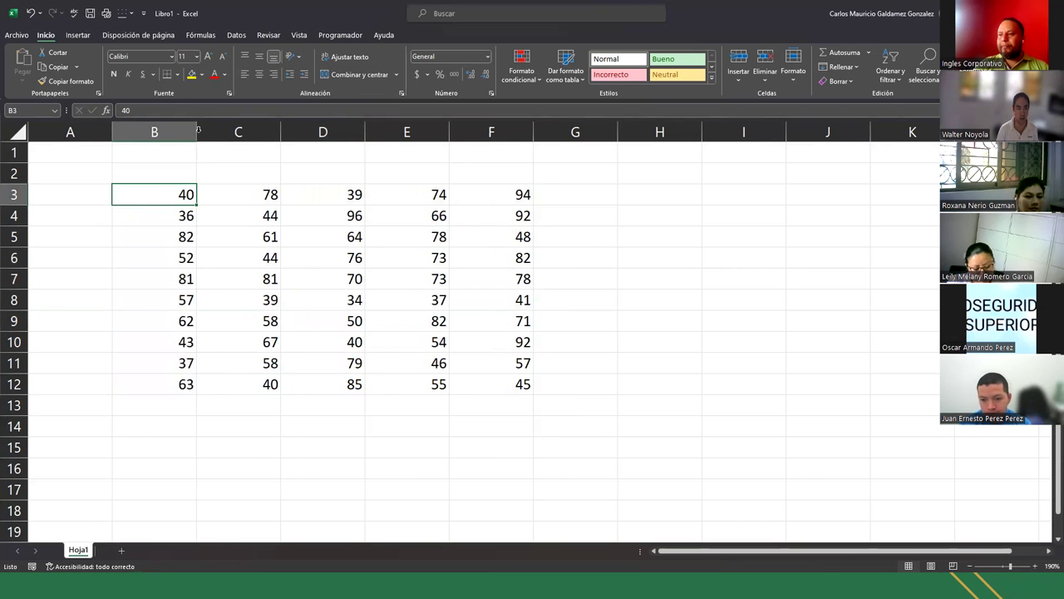
# - Autofit the widths of columns B to F to their two-digit numbers
pyautogui.doubleClick(197, 132)
pyautogui.doubleClick(240, 132)
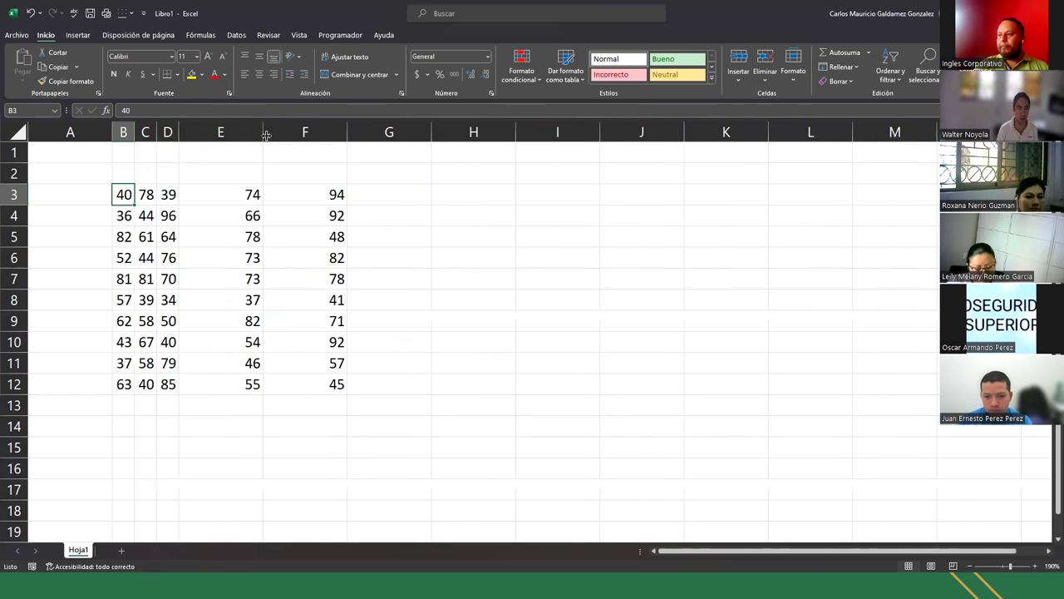
pyautogui.doubleClick(263, 132)
pyautogui.doubleClick(285, 132)
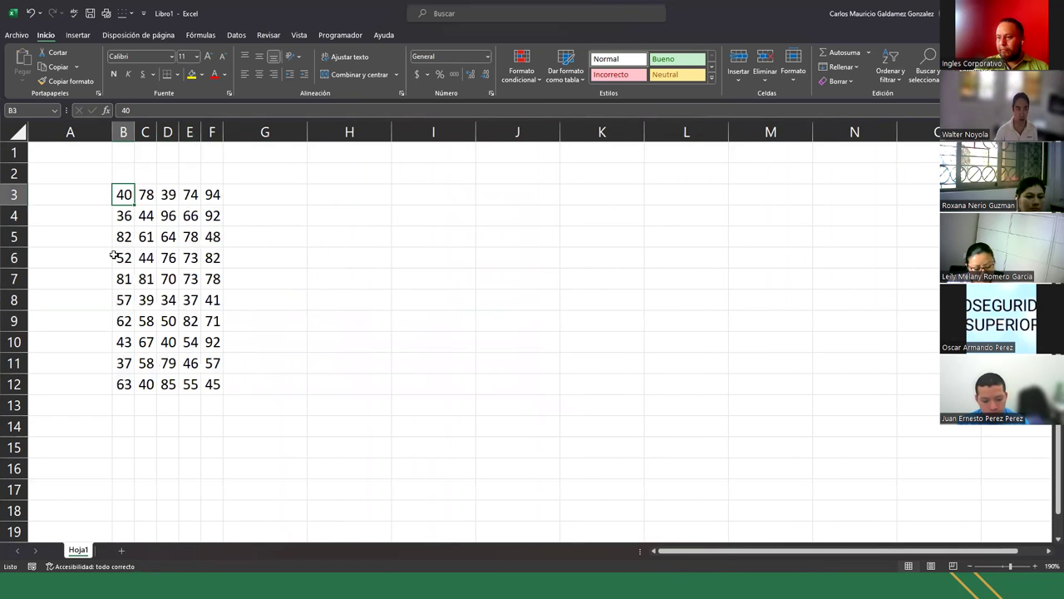
# - Clear the numbers in B8:F12 so that a five-by-five grid of values is left
pyautogui.moveTo(121, 297); pyautogui.dragTo(212, 386)
pyautogui.press('Delete')
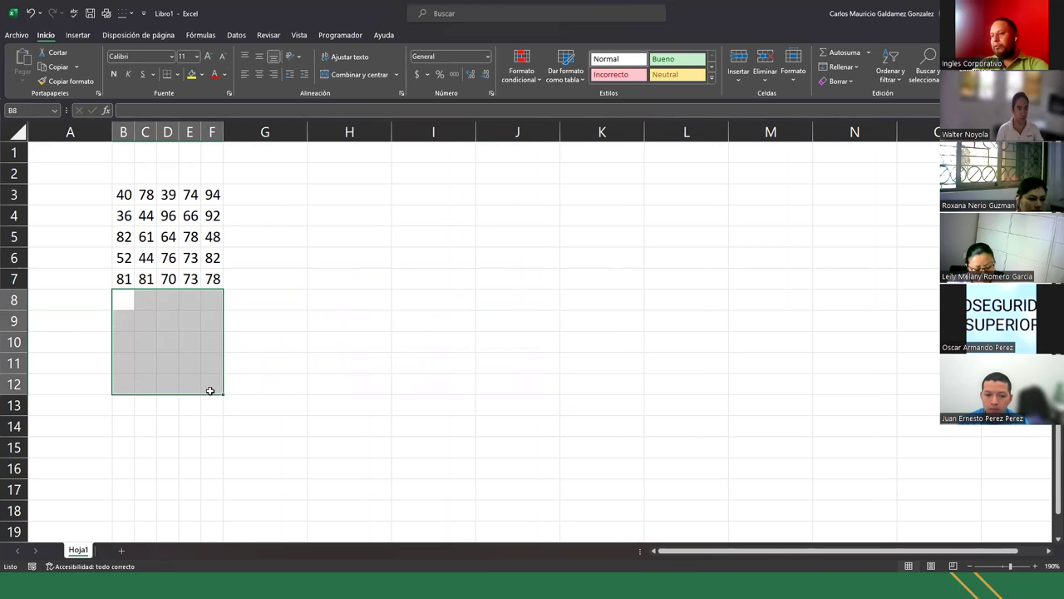
pyautogui.click(166, 334)
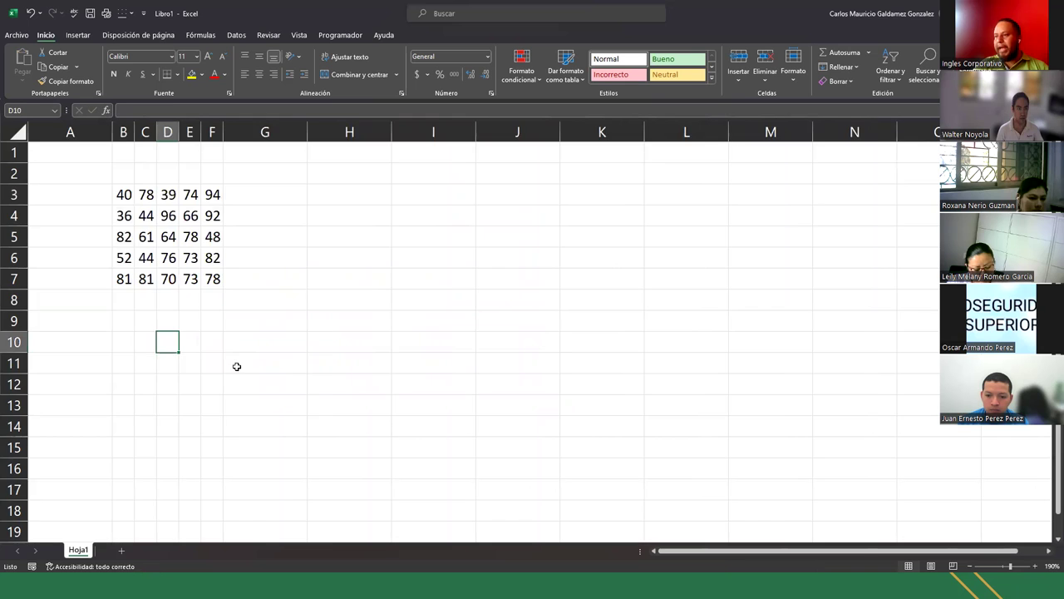
# - Apply all borders (Todos los bordes) to the number grid in B3:F7
pyautogui.keyDown('ctrl'); pyautogui.scroll(4, 236, 366); pyautogui.keyUp('ctrl')
pyautogui.click(381, 376)
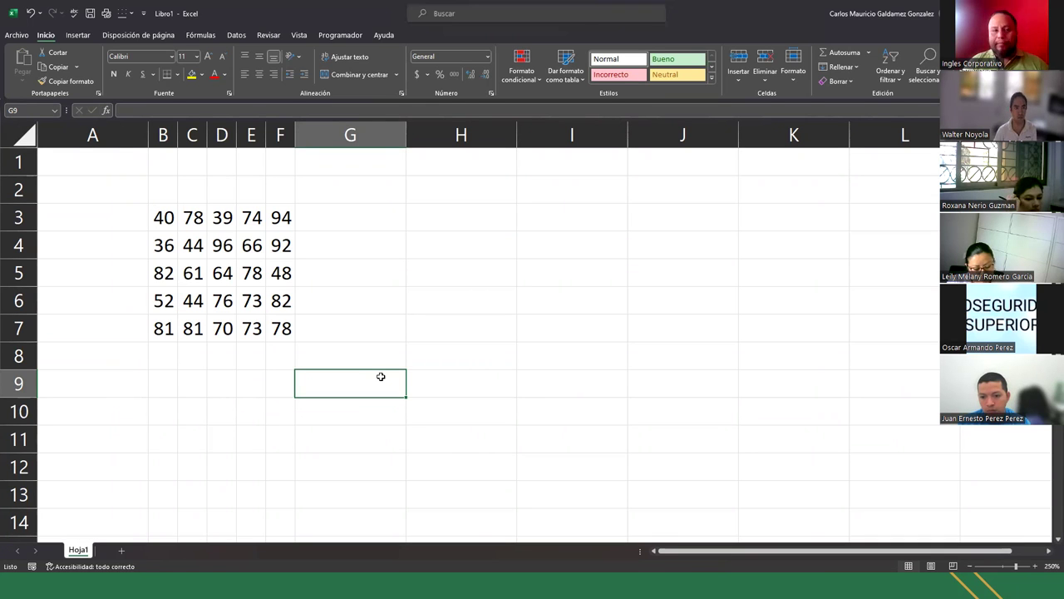
pyautogui.click(160, 214)
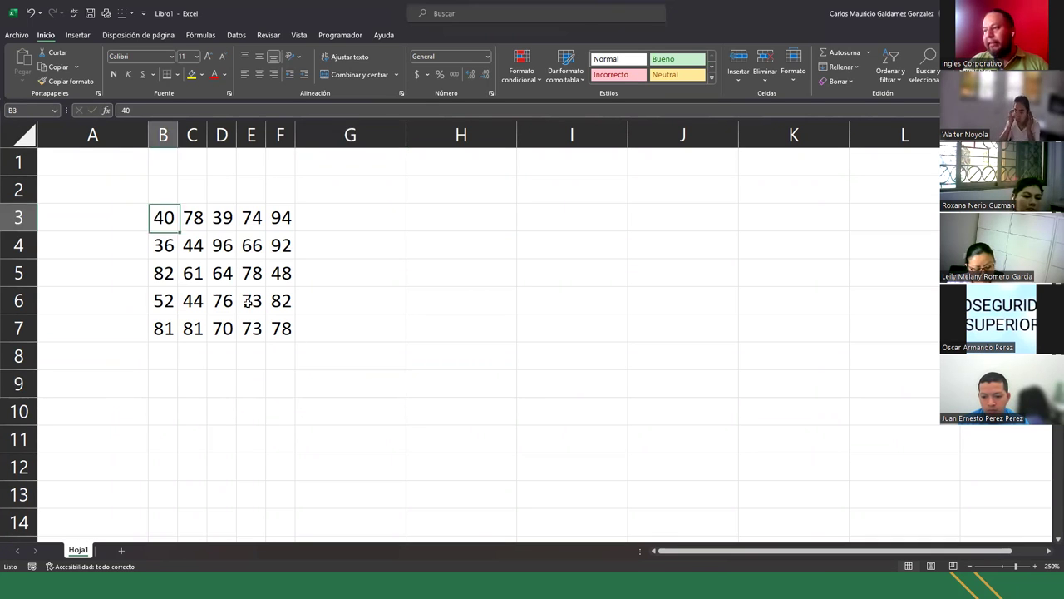
pyautogui.keyDown('shift'); pyautogui.click(280, 327); pyautogui.keyUp('shift')
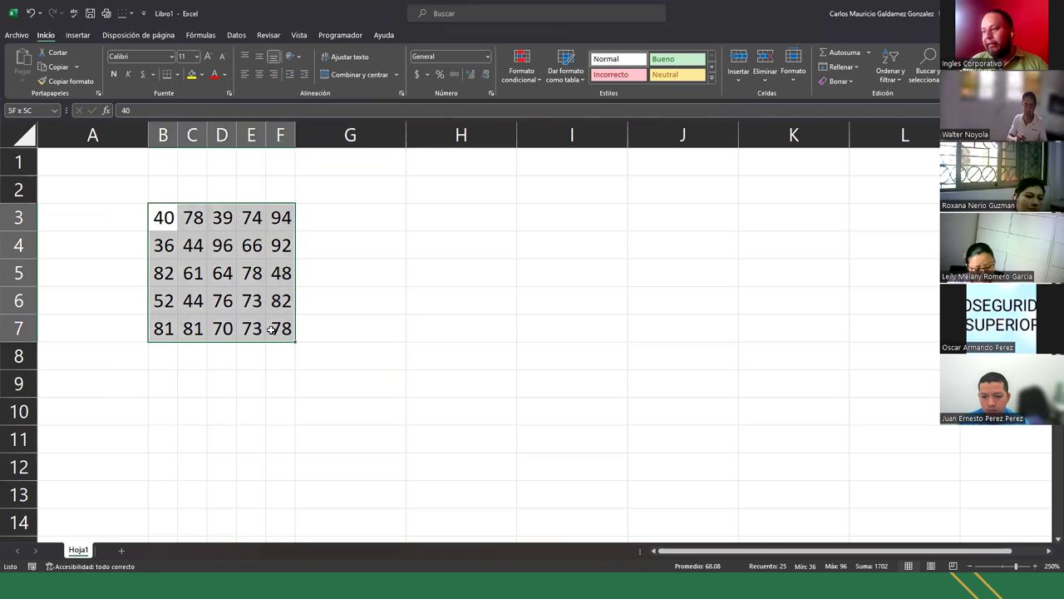
pyautogui.click(177, 75)
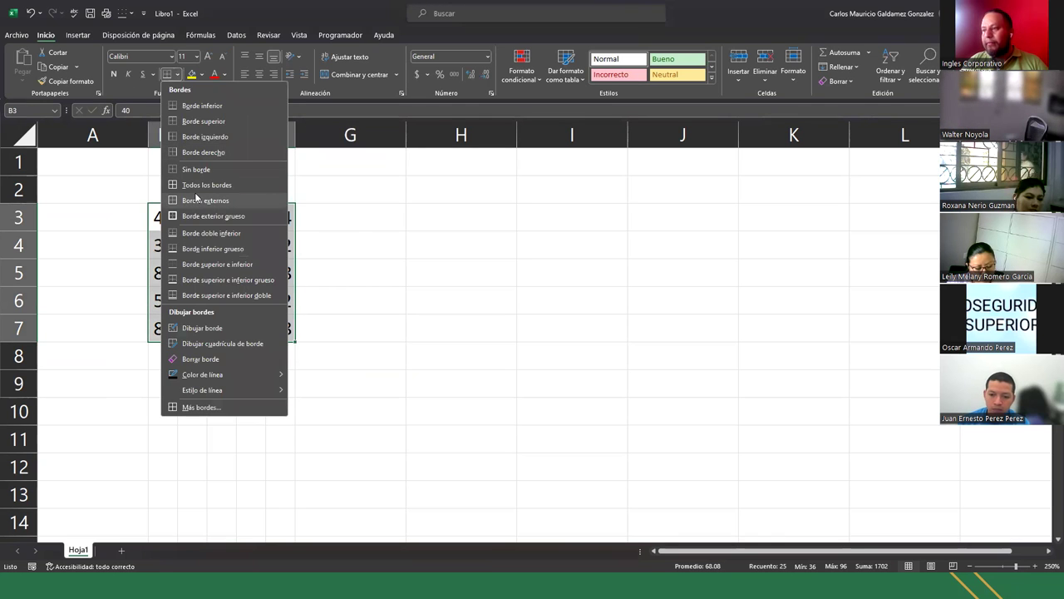
pyautogui.click(196, 185)
pyautogui.click(222, 329)
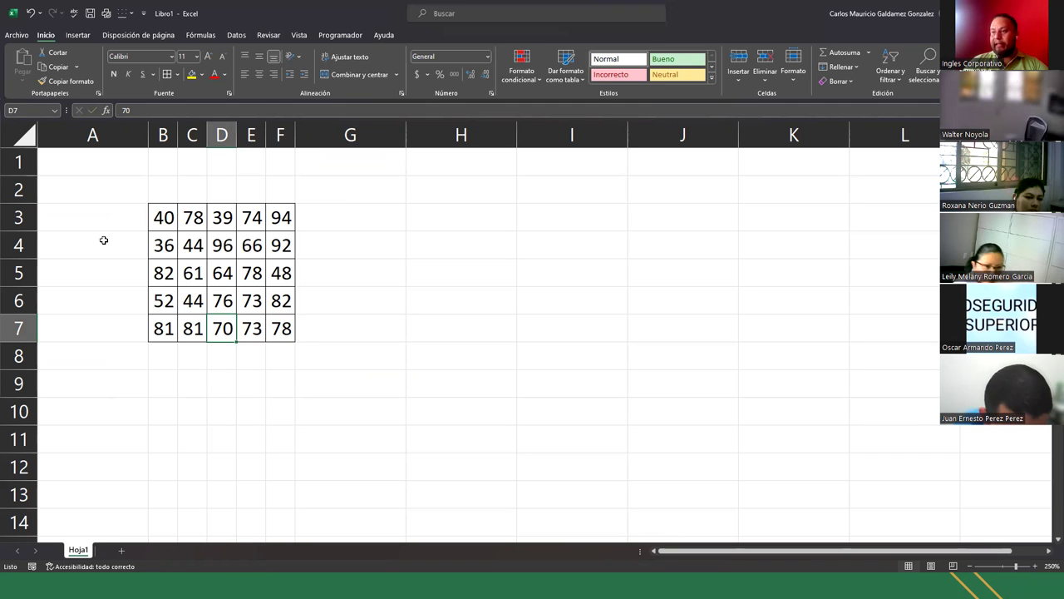
# - Label the grid's rows A, B, C, D and E in cells A3 to A7
pyautogui.click(103, 215)
pyautogui.write('A')
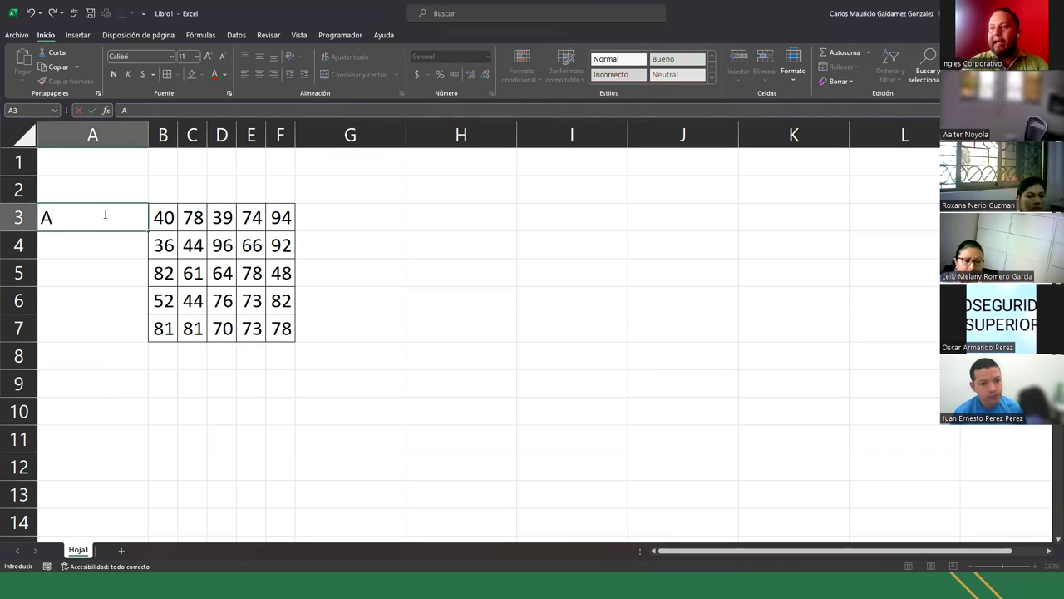
pyautogui.press('Return')
pyautogui.write('B')
pyautogui.press('Return')
pyautogui.write('C')
pyautogui.press('Return')
pyautogui.write('D')
pyautogui.press('Return')
pyautogui.write('E')
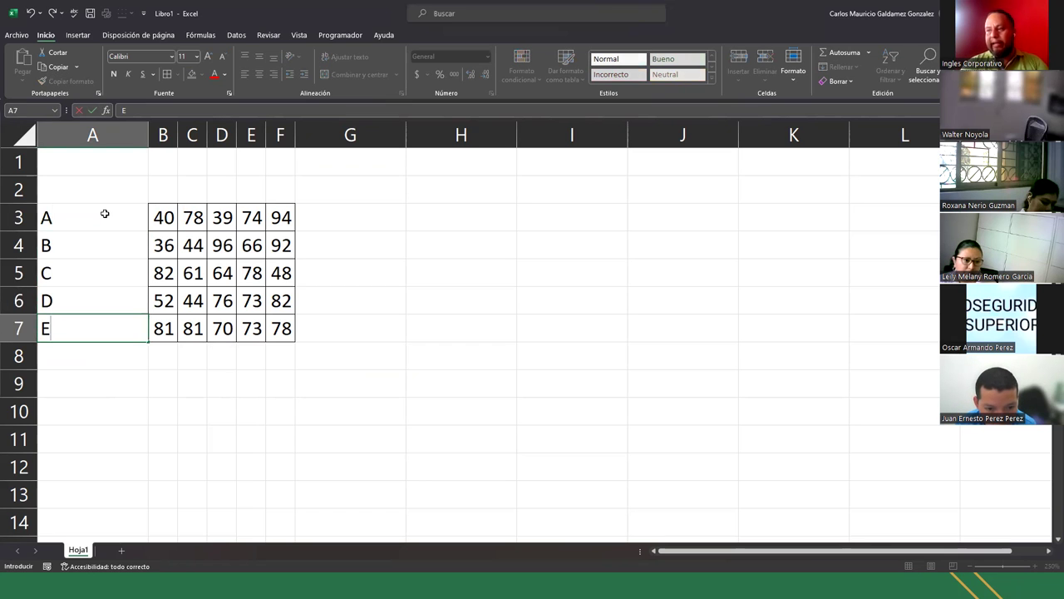
# - Number the grid's columns 1 to 5 in cells B2 to F2
pyautogui.click(166, 190)
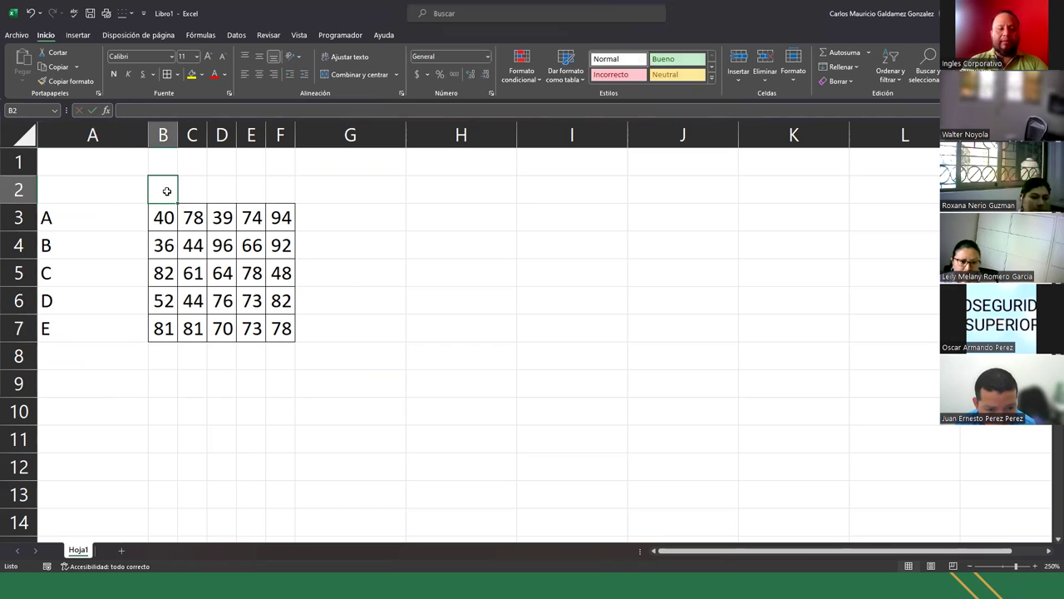
pyautogui.write('1')
pyautogui.press('Tab')
pyautogui.write('1')
pyautogui.press('Tab')
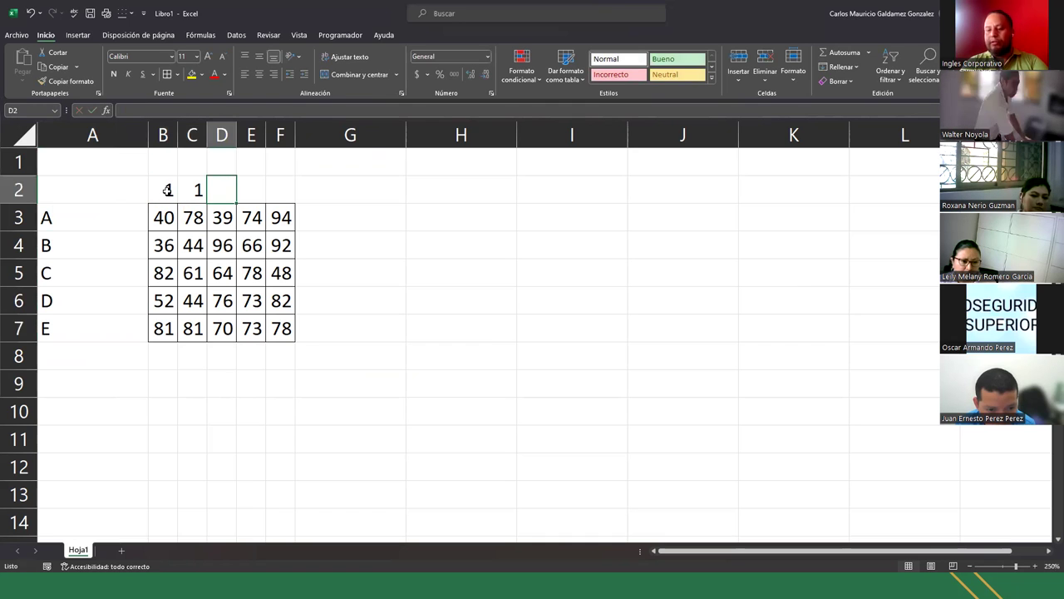
pyautogui.hotkey('shift', 'Tab')
pyautogui.write('12')
pyautogui.press('Tab')
pyautogui.write('3')
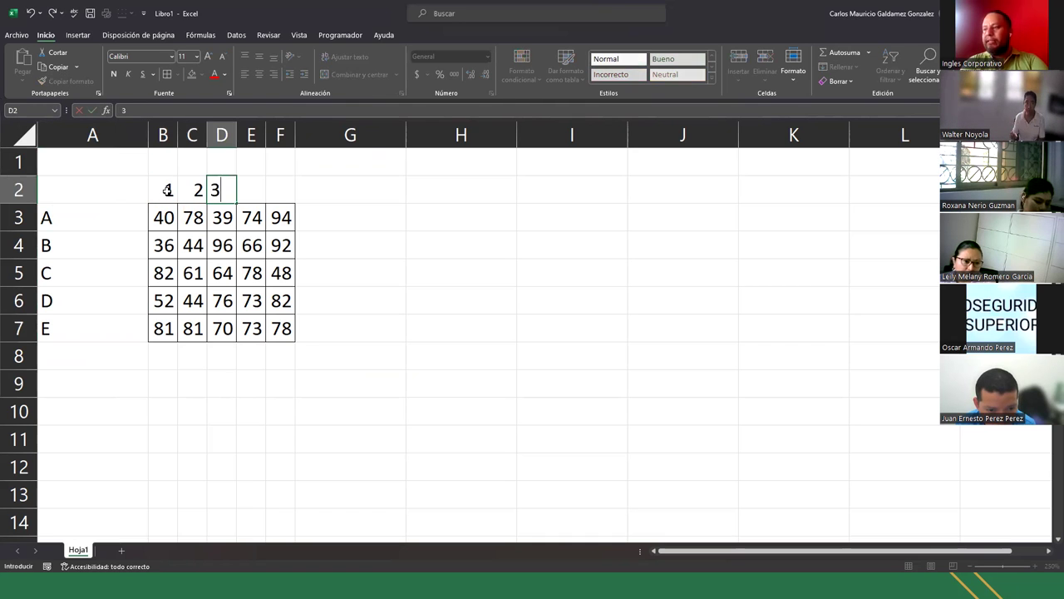
pyautogui.press('Tab')
pyautogui.write('4')
pyautogui.press('Tab')
pyautogui.write('5')
pyautogui.press('Return')
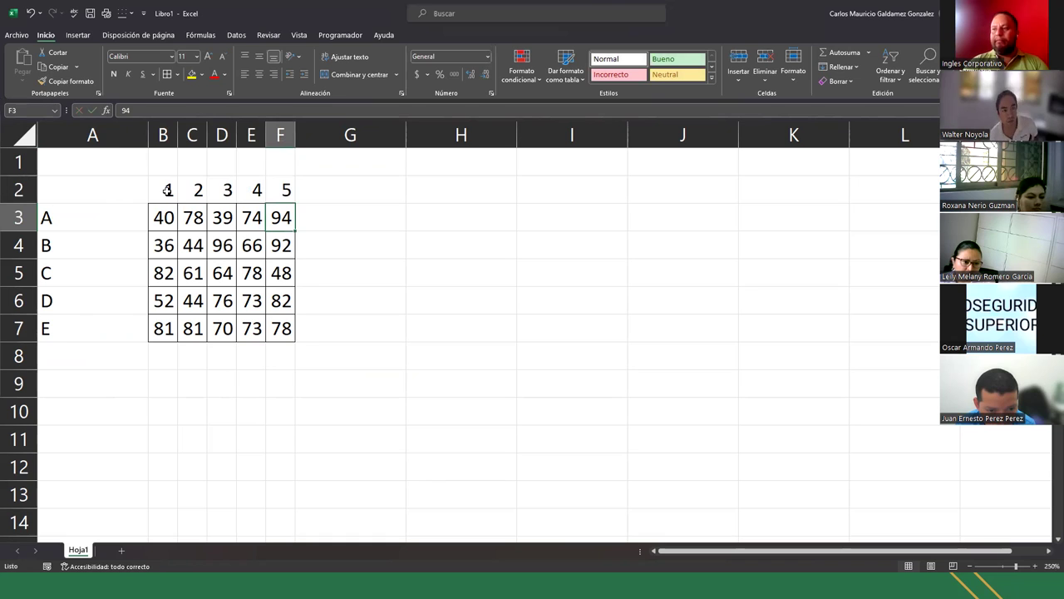
# - Right-align the row letters in A3:A7 and centre the column numbers in B2:F2
pyautogui.click(83, 224)
pyautogui.moveTo(94, 297); pyautogui.dragTo(102, 333)
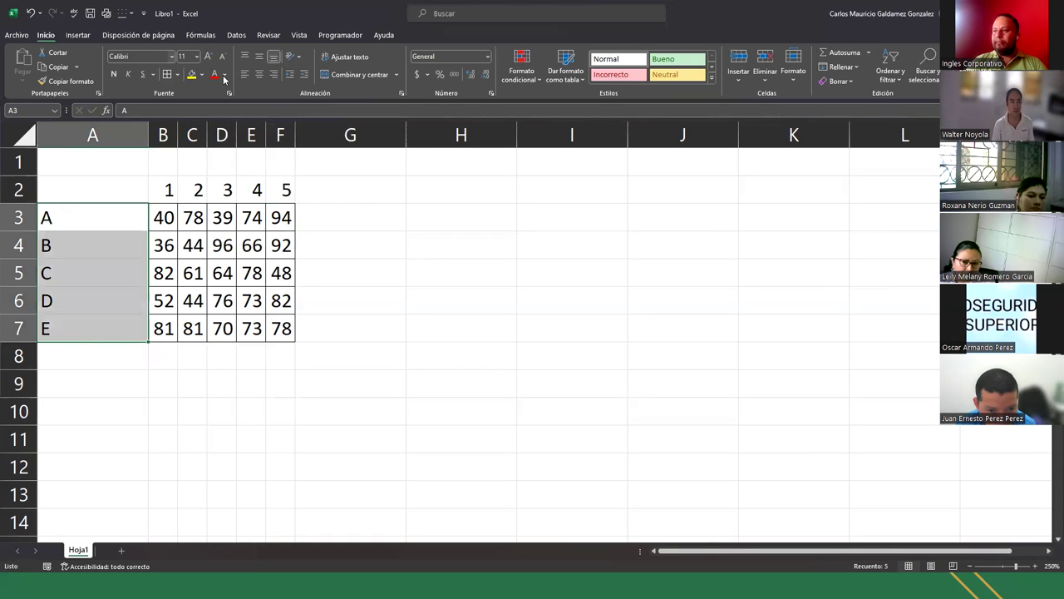
pyautogui.click(270, 77)
pyautogui.moveTo(167, 189); pyautogui.dragTo(283, 189)
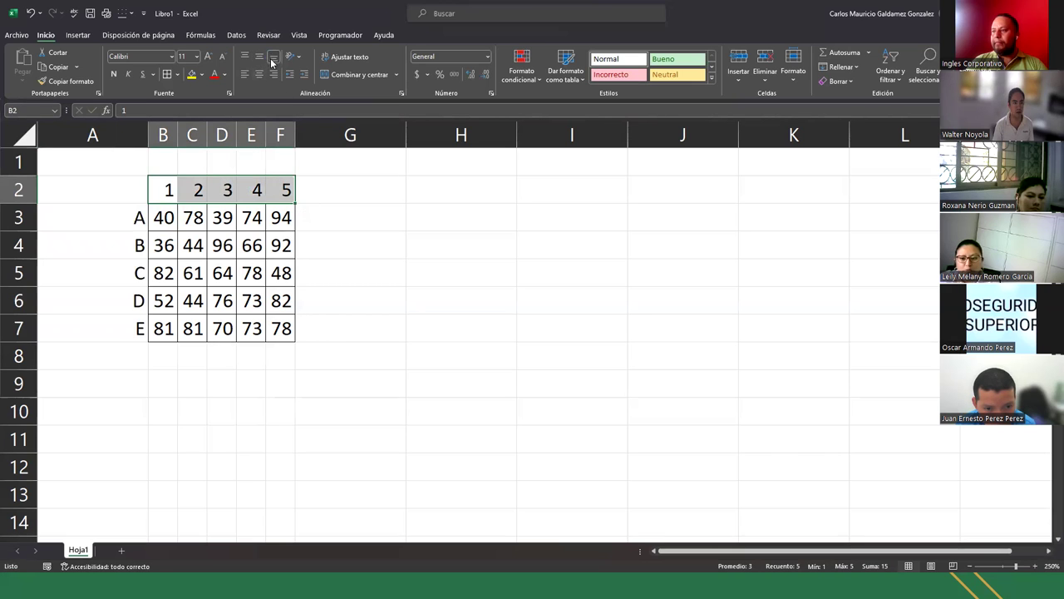
pyautogui.click(258, 74)
pyautogui.click(231, 337)
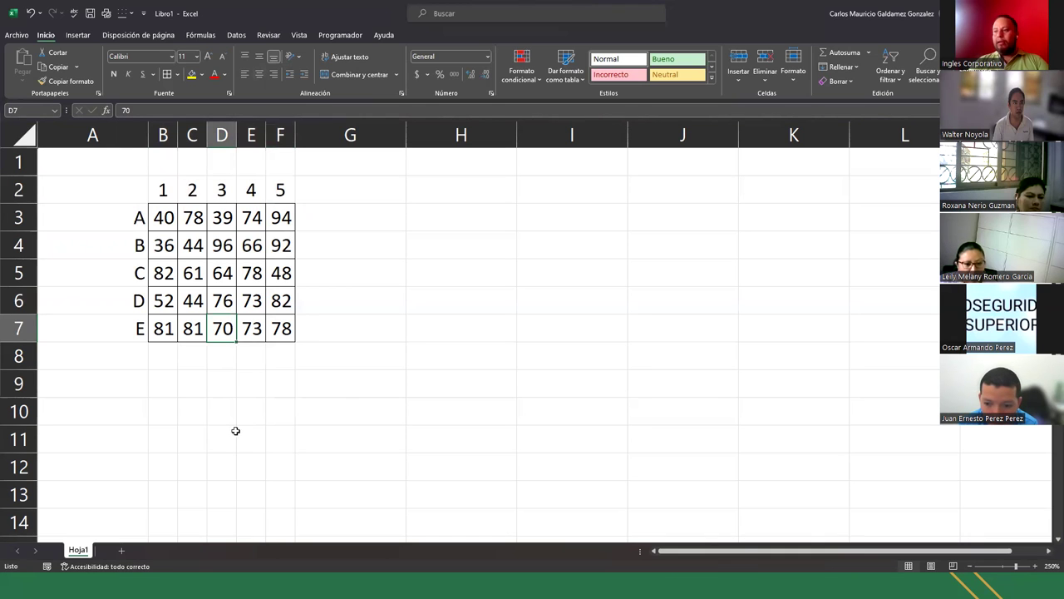
# - Enter the heading "Indicaciones" in cell H3
pyautogui.click(473, 216)
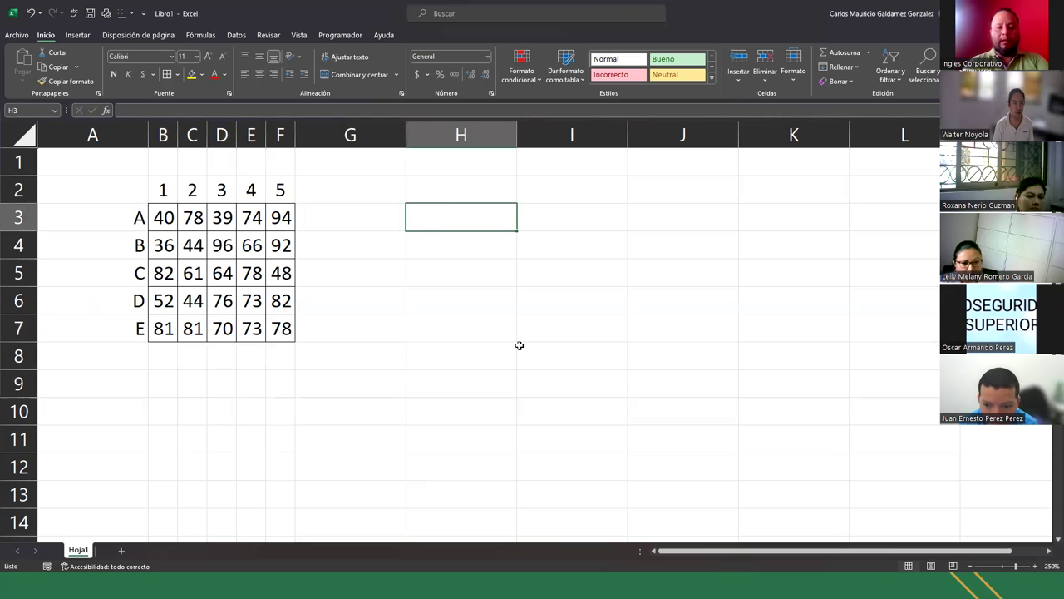
pyautogui.write('Indicacione')
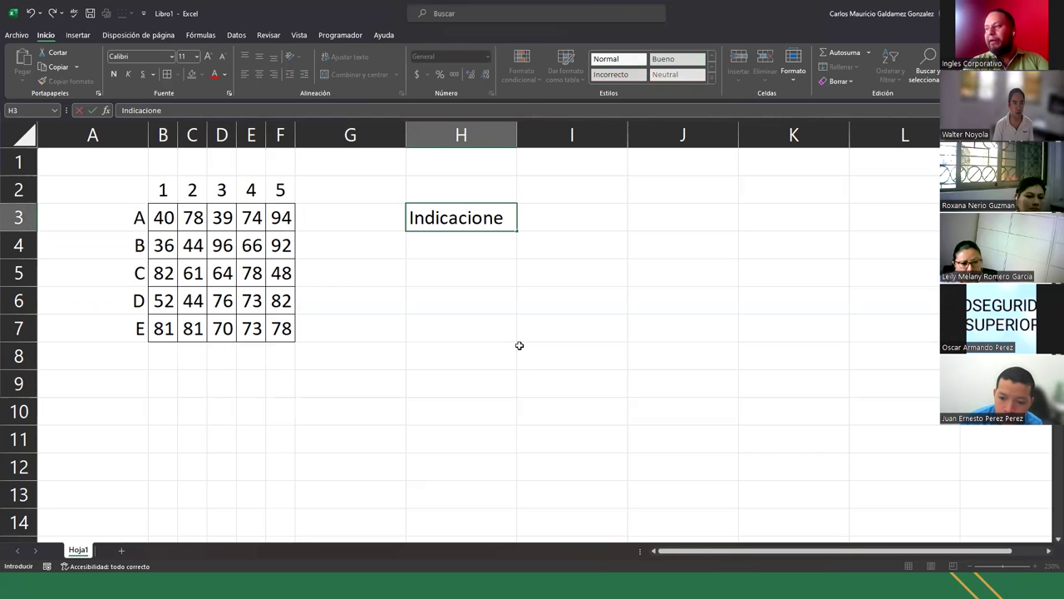
pyautogui.write('s')
pyautogui.press('Return')
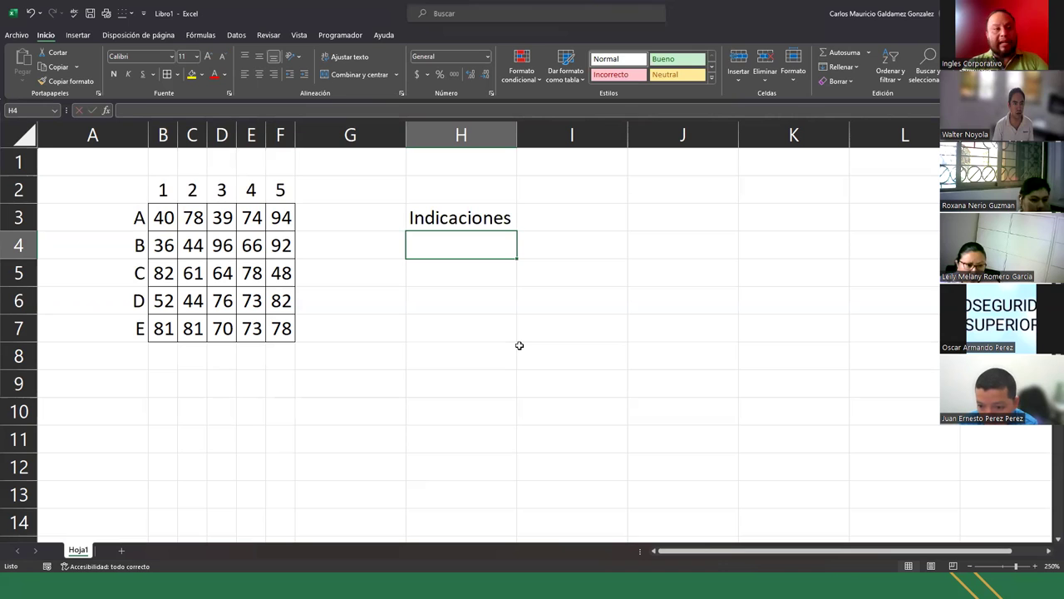
# - Write the instruction "Sumar la Fila A,B, y C" in cell H4
pyautogui.write('Su')
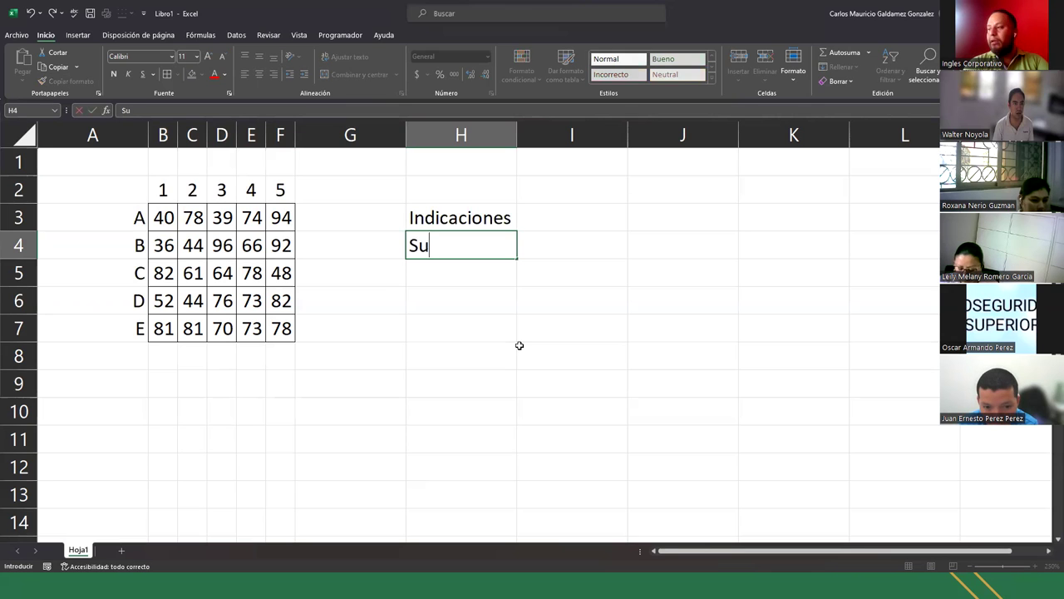
pyautogui.write('mar la Fila A')
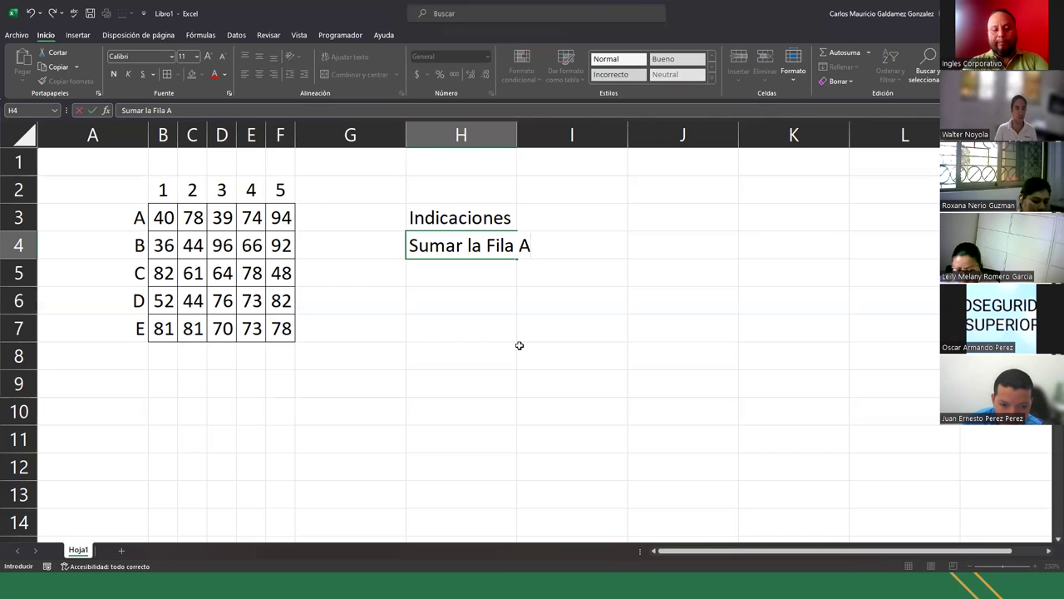
pyautogui.write(',b')
pyautogui.press('BackSpace')
pyautogui.press('BackSpace')
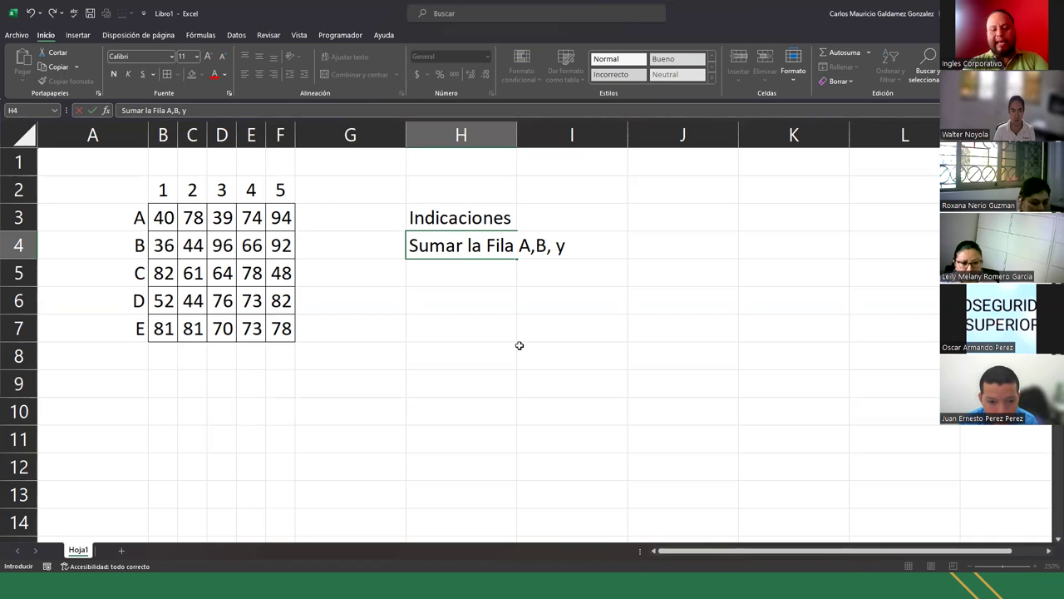
pyautogui.press('Return')
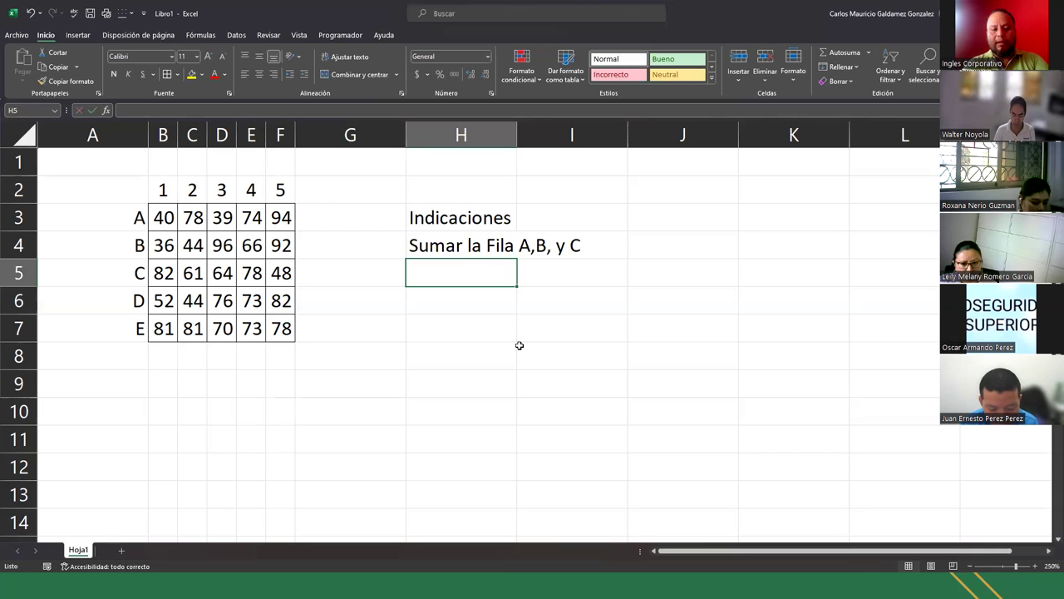
# - Write the instruction "Promediar la columna 3,4" in cell H5
pyautogui.write('Promediar la columna')
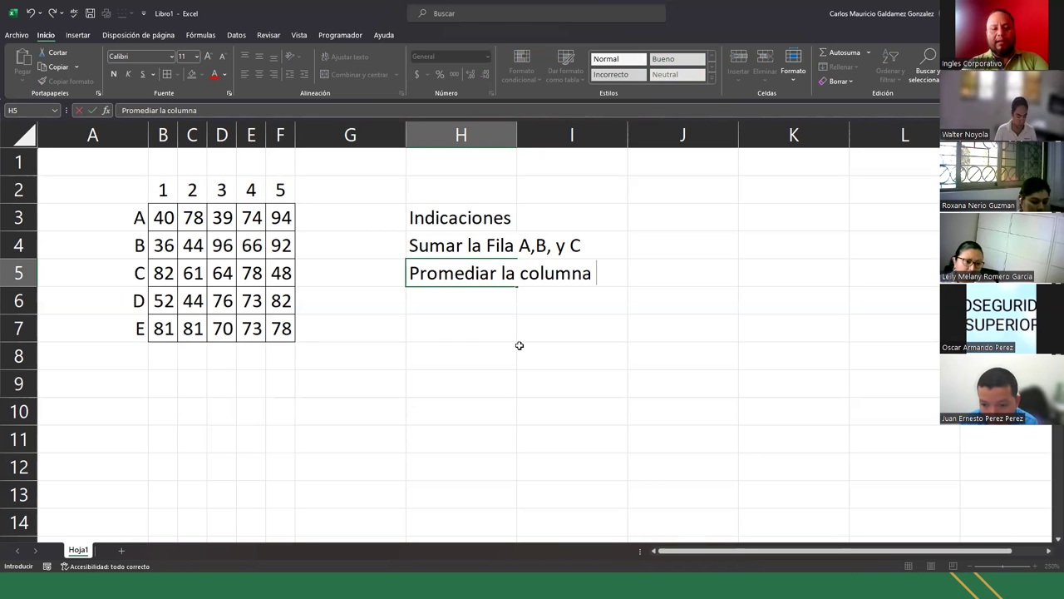
pyautogui.write(' 3,4')
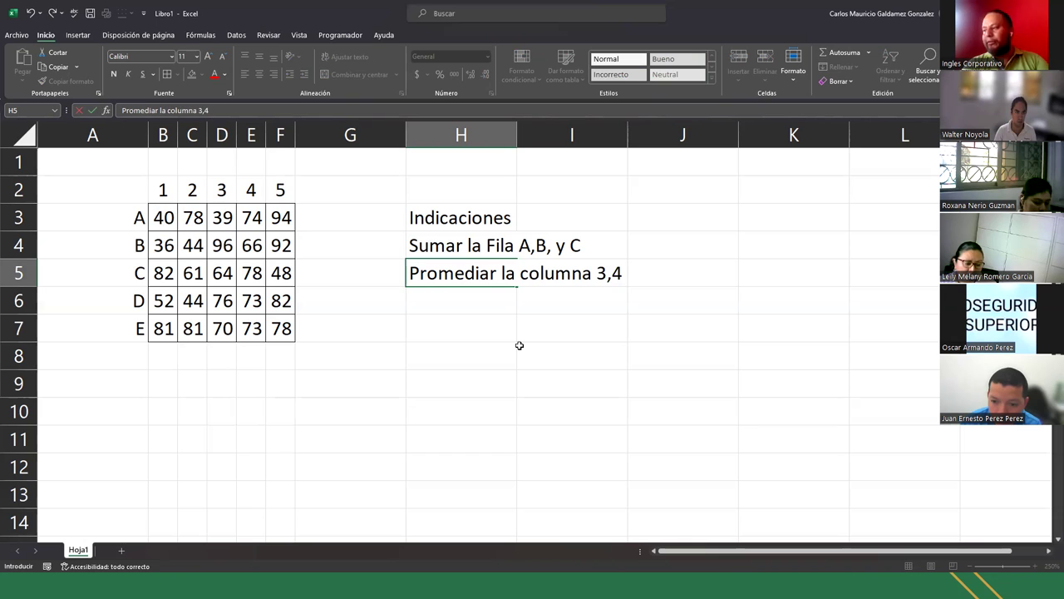
pyautogui.press('Return')
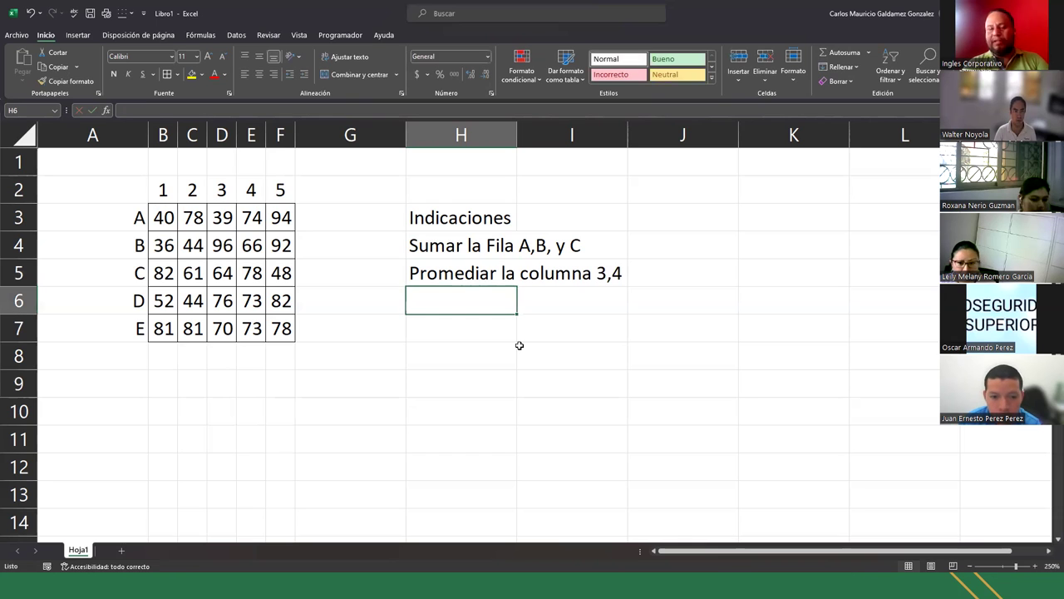
# - Write the instruction "Obtener el valor mas algo de la Fila E" in cell H6
pyautogui.write('Otener')
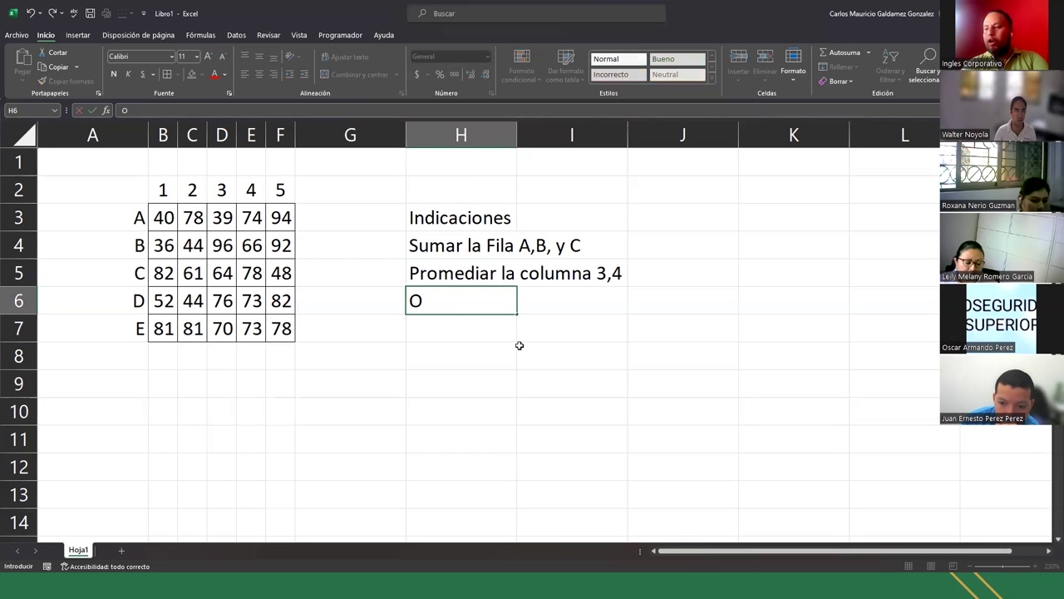
pyautogui.press('BackSpace')
pyautogui.press('BackSpace')
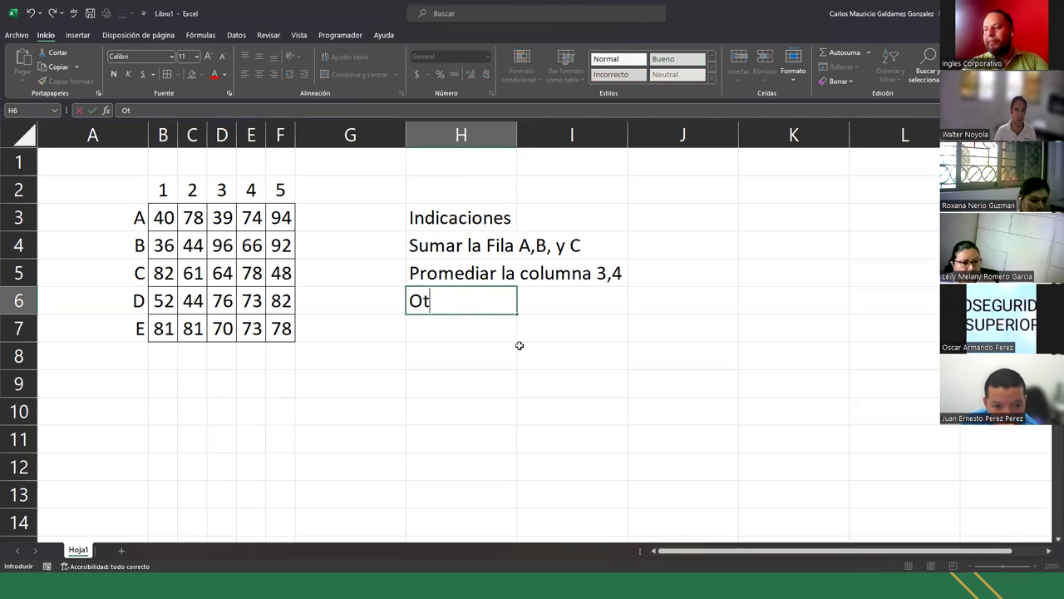
pyautogui.write('btener e')
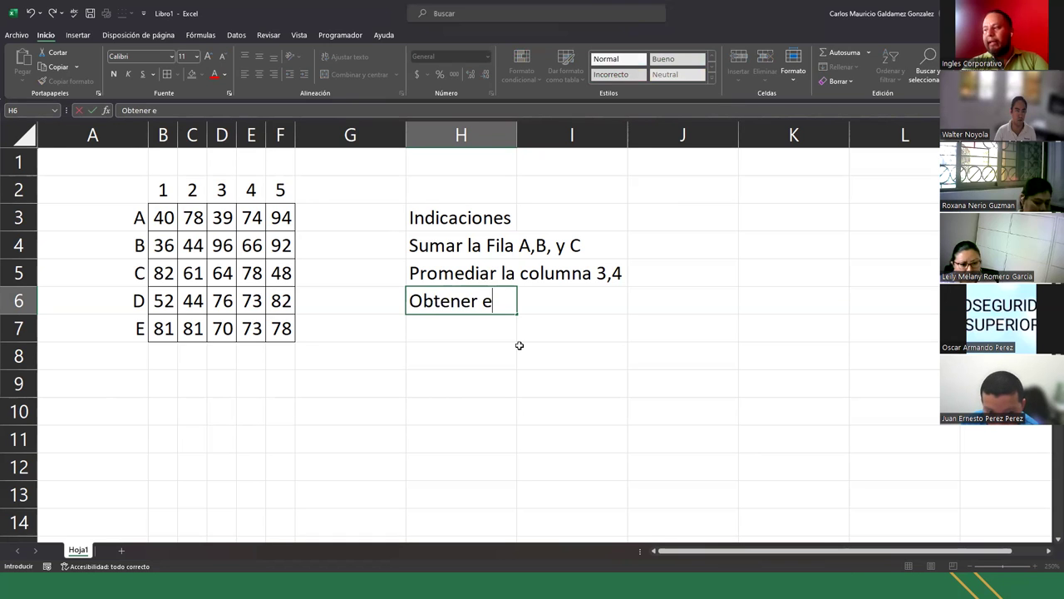
pyautogui.write('l valor mas al')
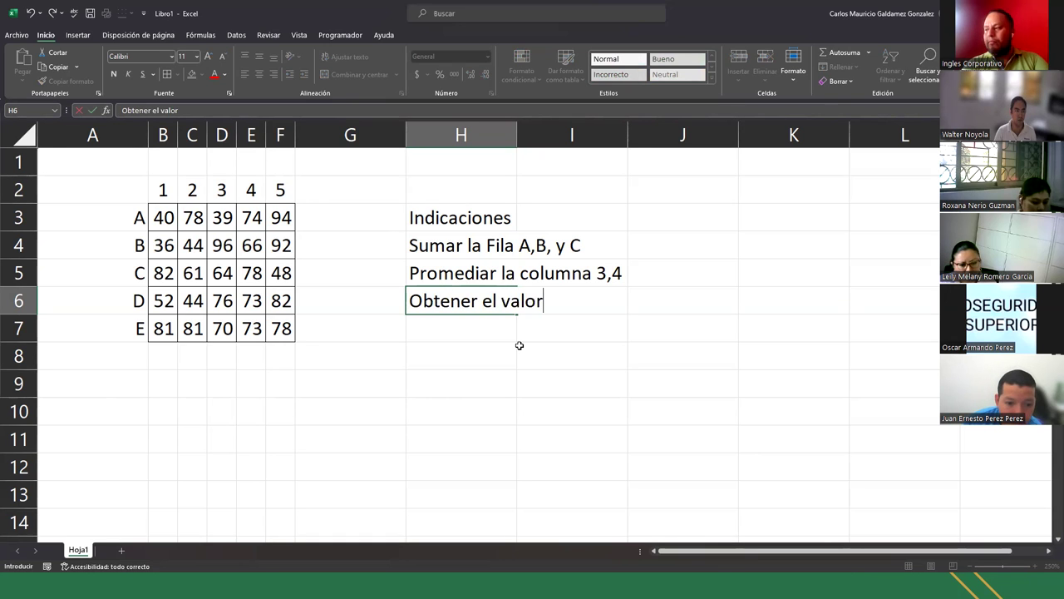
pyautogui.write('la Fila')
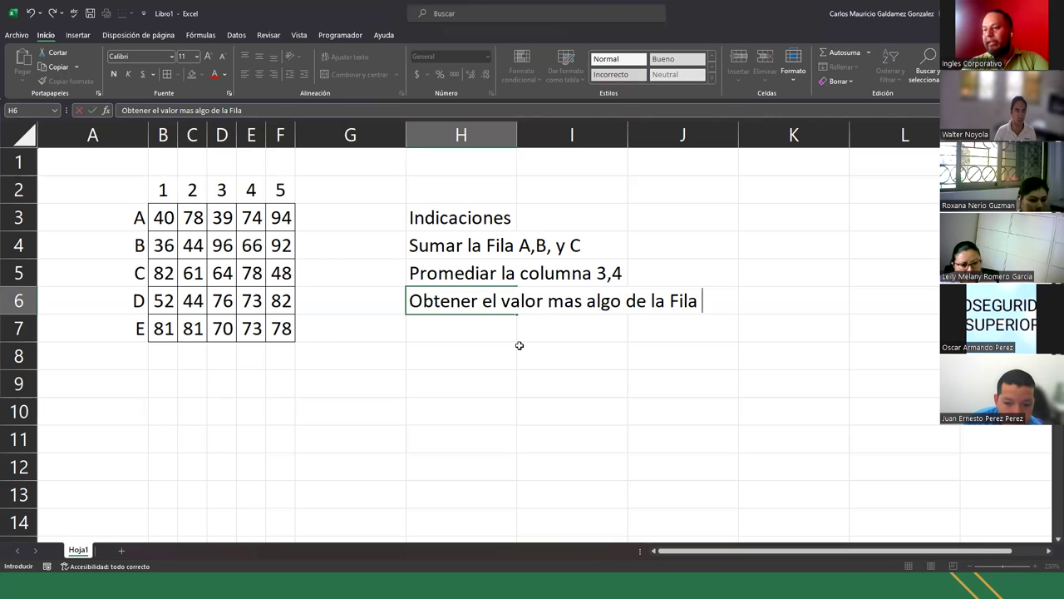
pyautogui.write(' E')
pyautogui.press('Return')
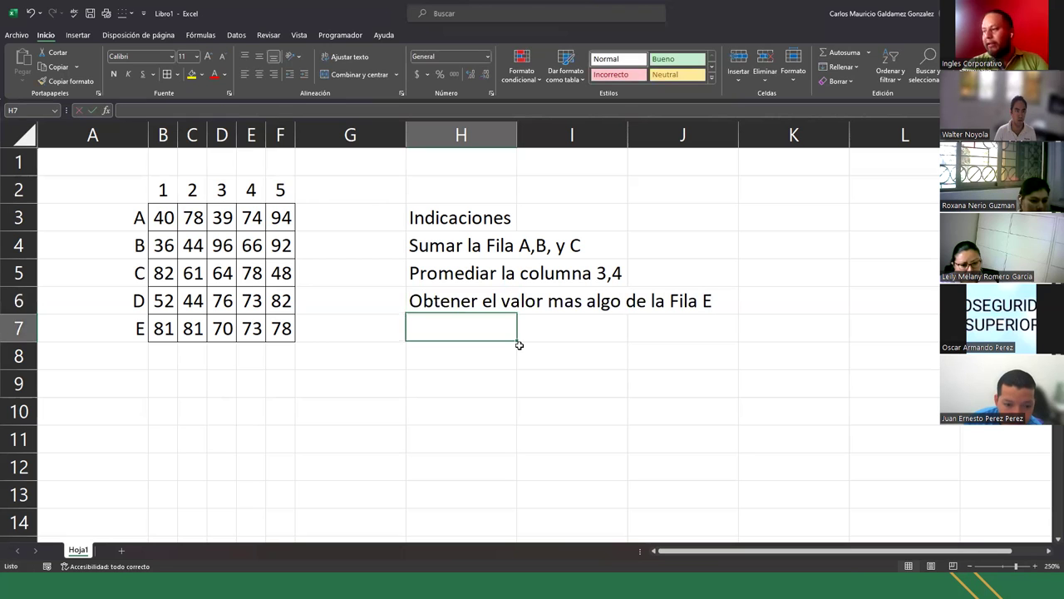
# - Write the instruction "Obtener el valor mas bajo de la Column5" in cell H7
pyautogui.write('Obtener ')
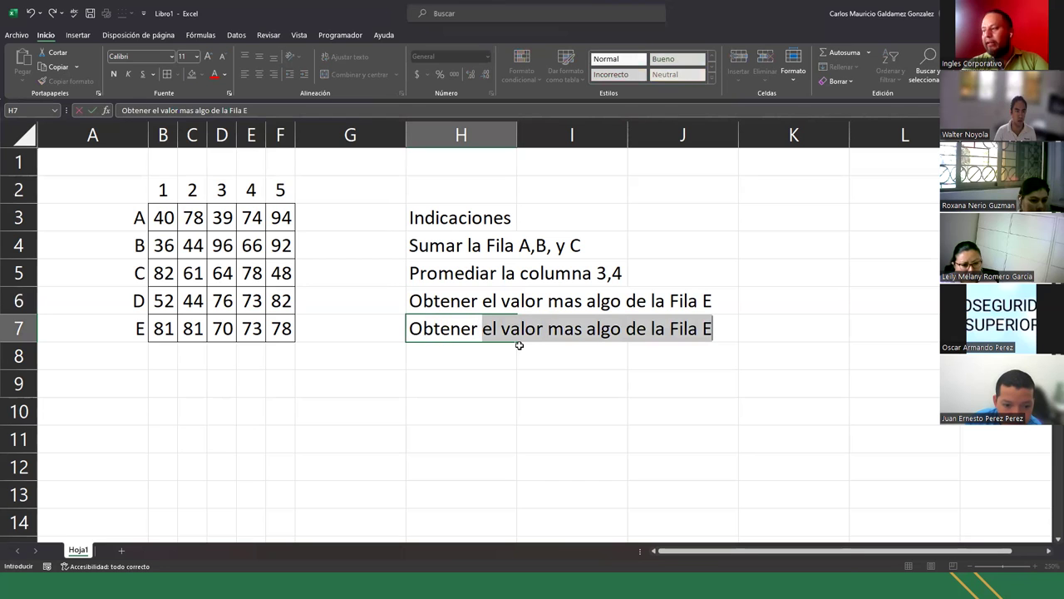
pyautogui.write('el valor mas ')
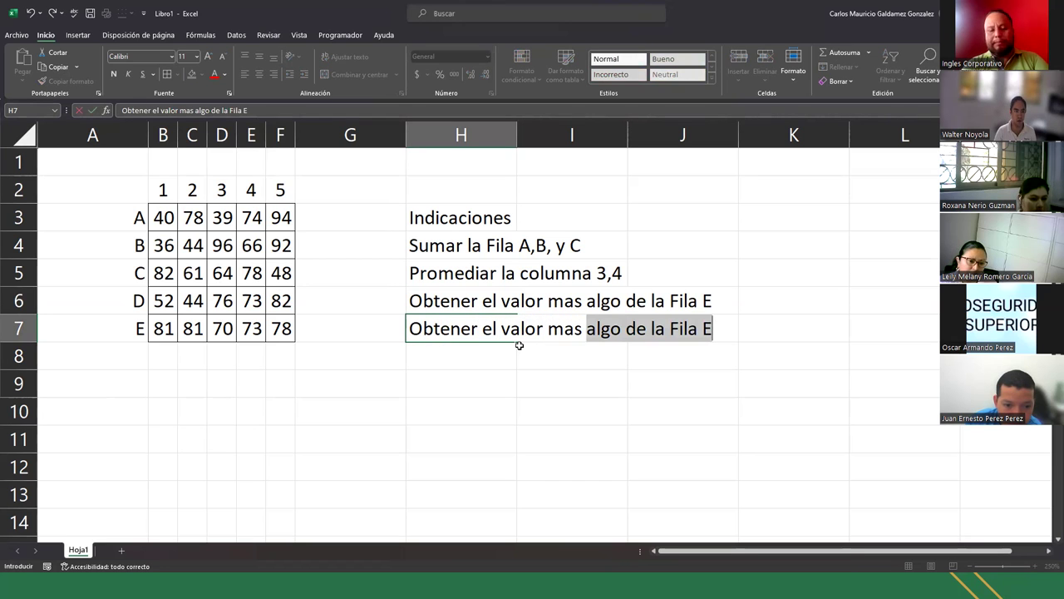
pyautogui.write('bajo de la Co')
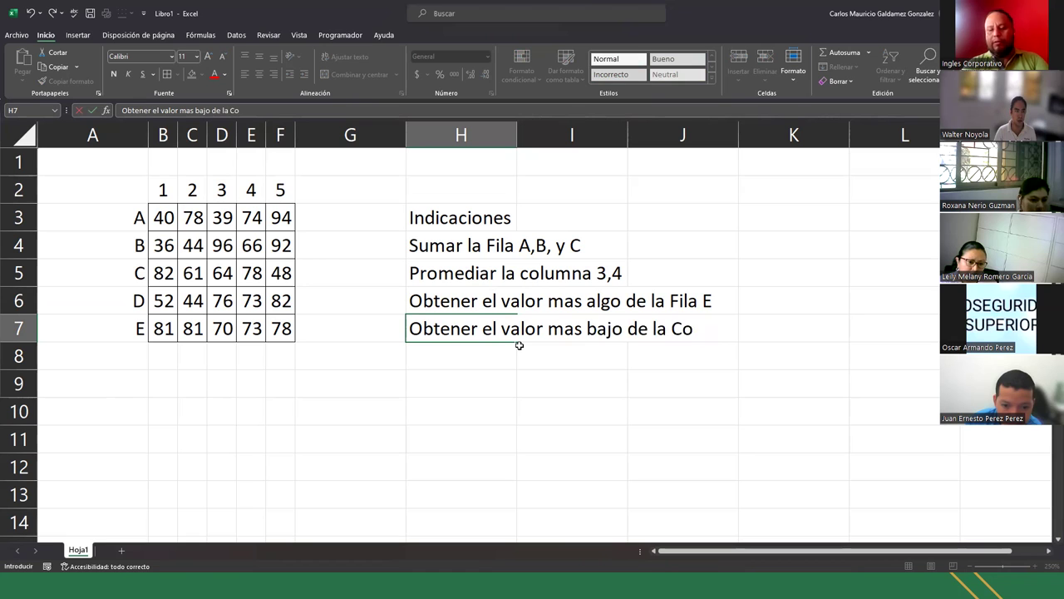
pyautogui.write('lumn')
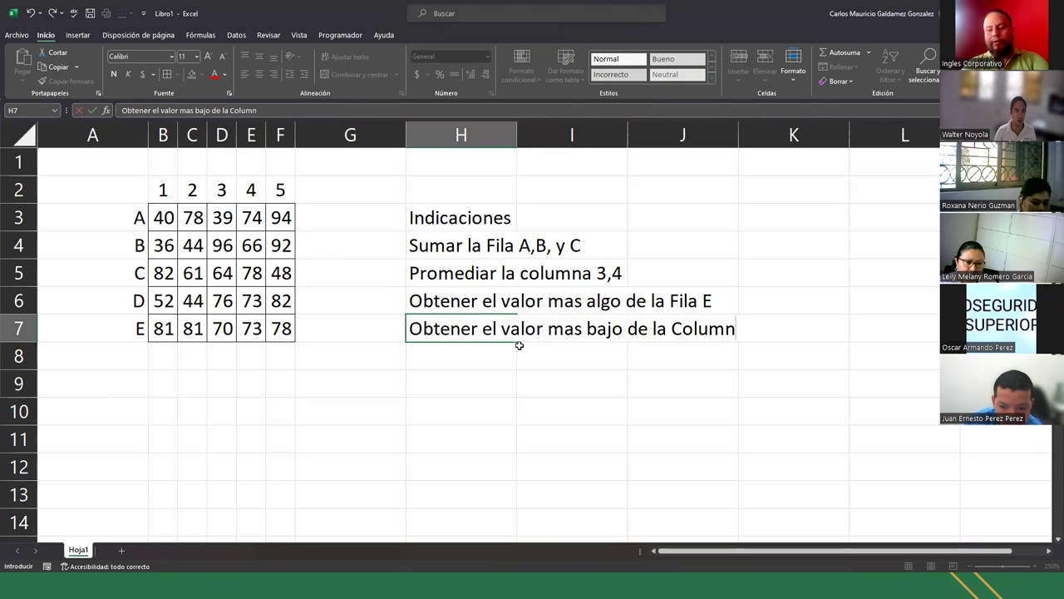
pyautogui.write('5')
pyautogui.press('Return')
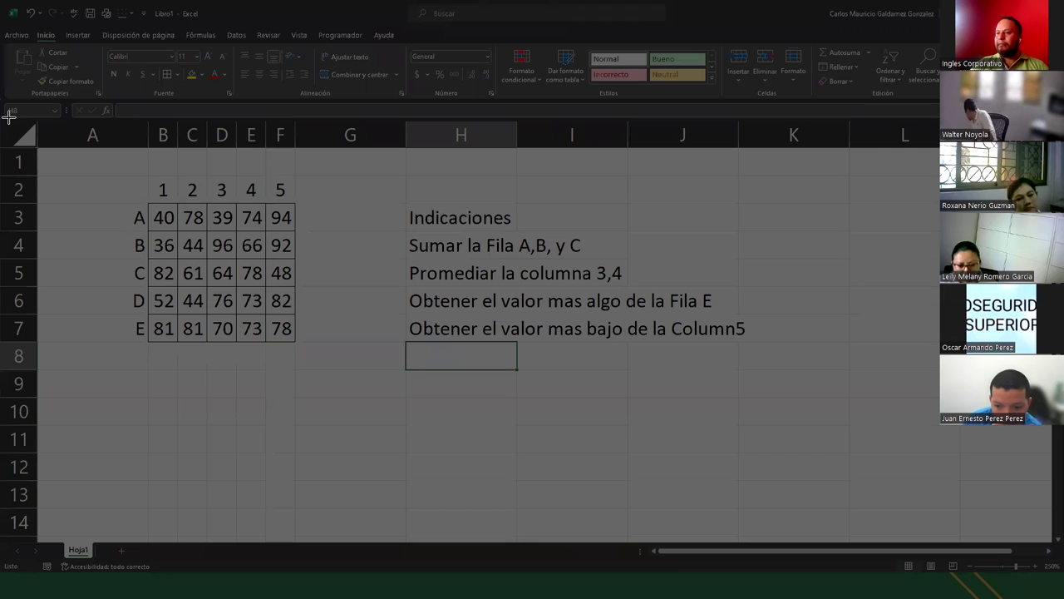
# - Capture a screenshot of the sheet area containing the number grid and the list of instructions
pyautogui.moveTo(4, 118); pyautogui.dragTo(792, 424)
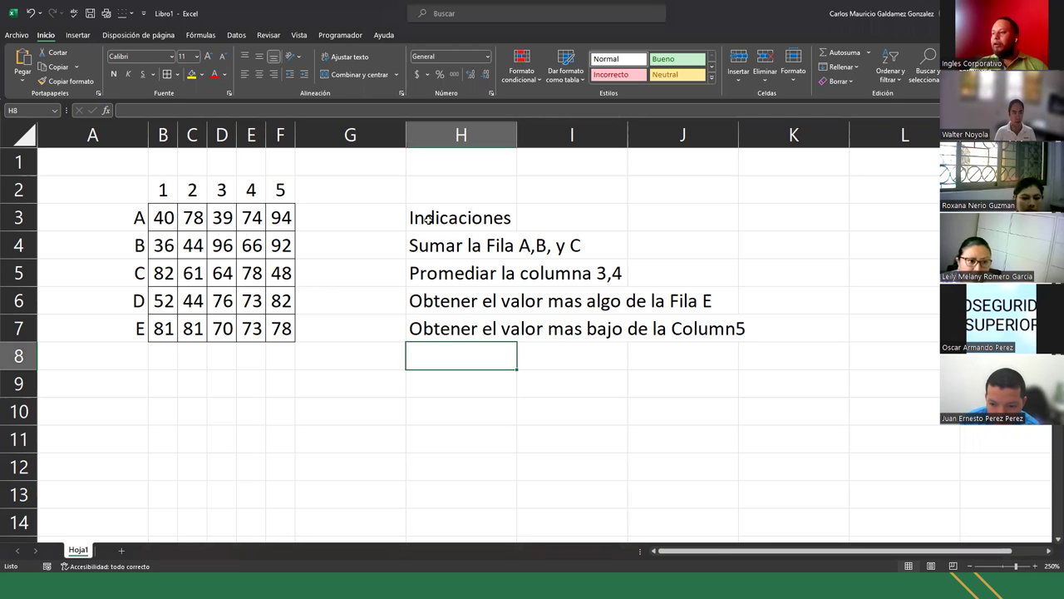
# - Review the sum instruction in H4 against the grid range B3:F5 that it refers to
pyautogui.click(420, 256)
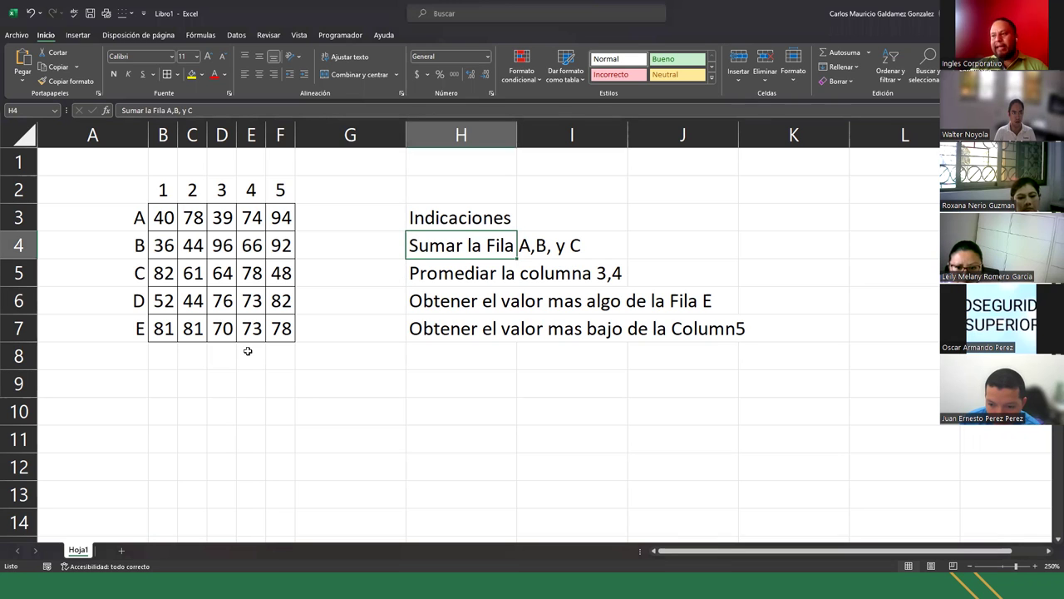
pyautogui.moveTo(158, 218); pyautogui.dragTo(285, 271)
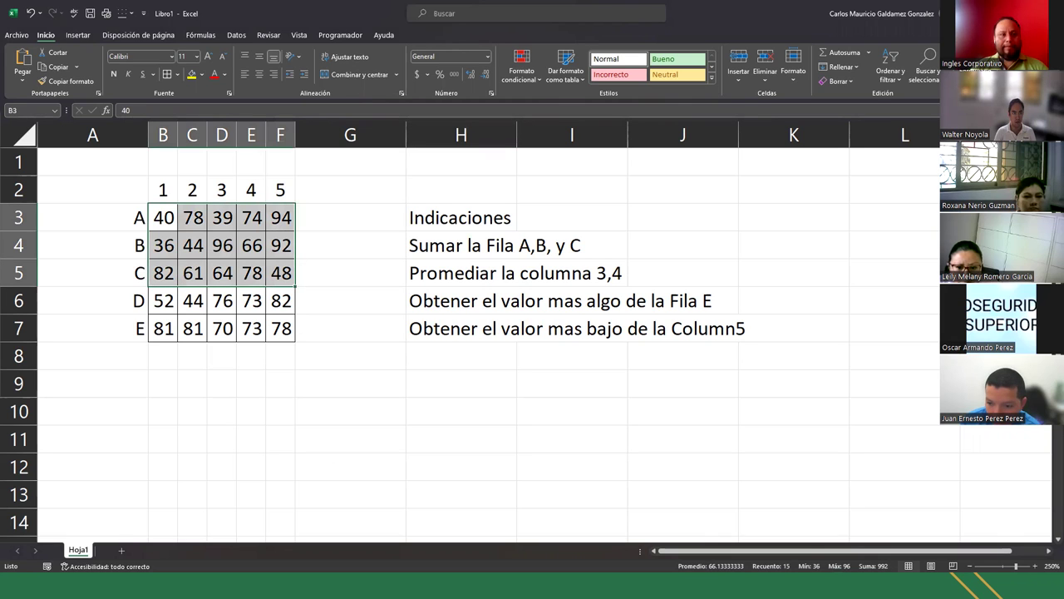
pyautogui.click(431, 391)
pyautogui.click(674, 249)
pyautogui.click(781, 254)
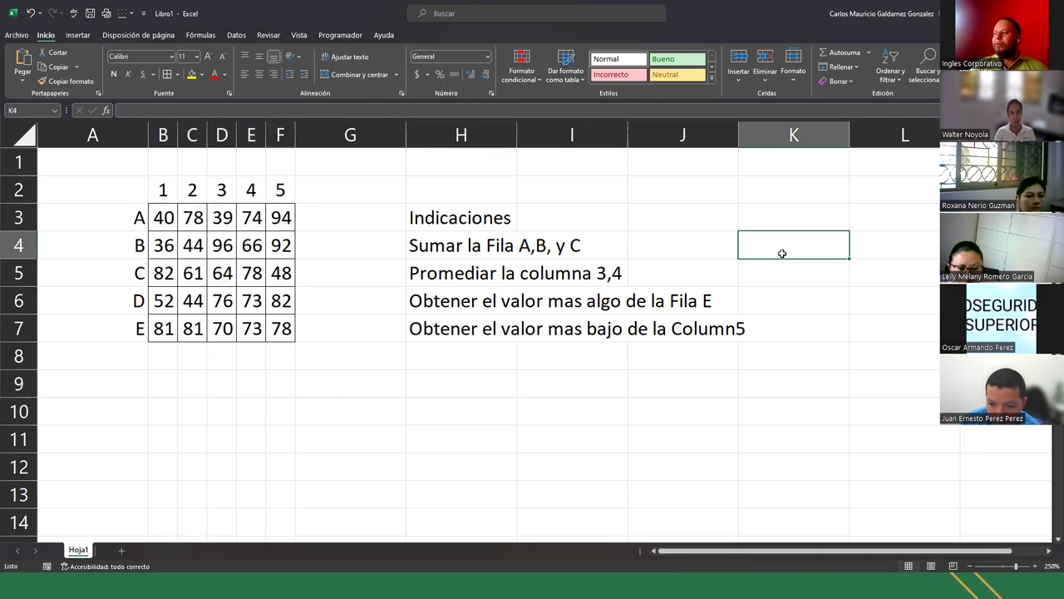
# - Widen column H until the instructions fit inside it, and narrow the empty column G
pyautogui.moveTo(517, 135); pyautogui.dragTo(769, 135)
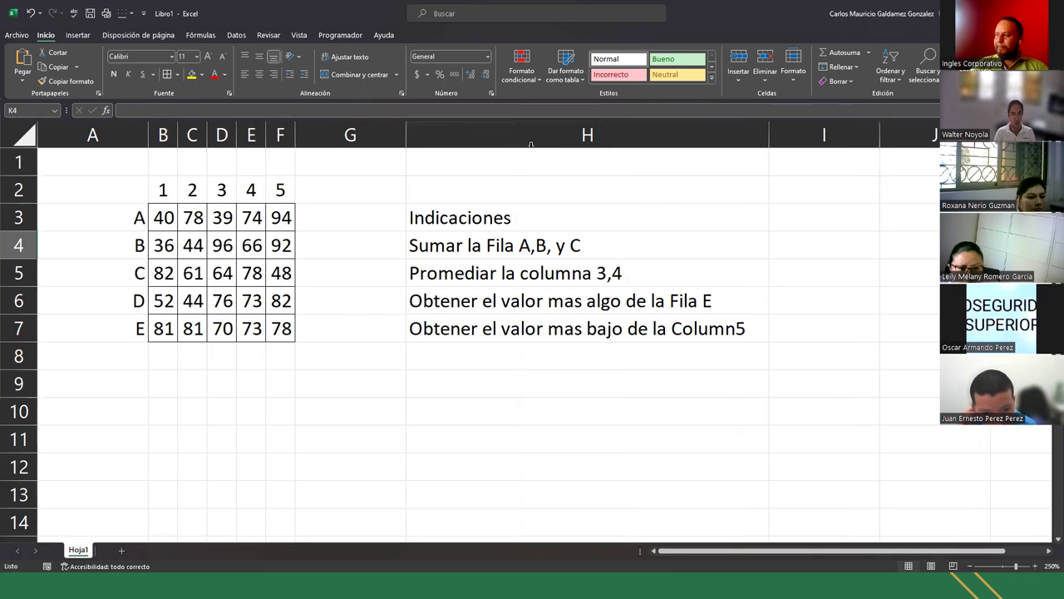
pyautogui.moveTo(406, 135); pyautogui.dragTo(346, 153)
pyautogui.scroll(1, 601, 199)
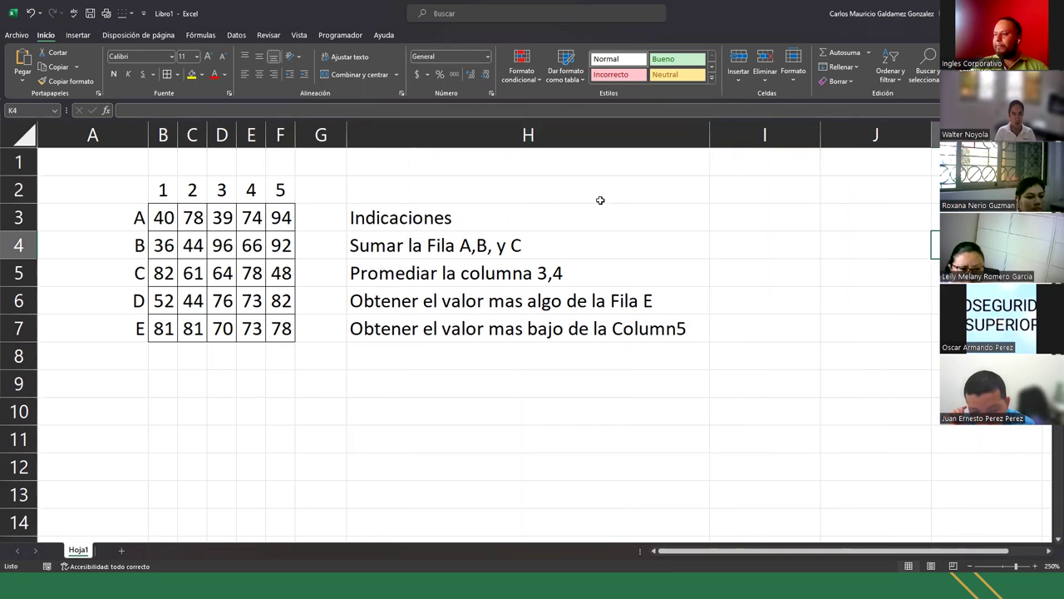
# - Enter the heading "Resultados" in cell I3 beside the instructions heading
pyautogui.click(732, 218)
pyautogui.write('Resu')
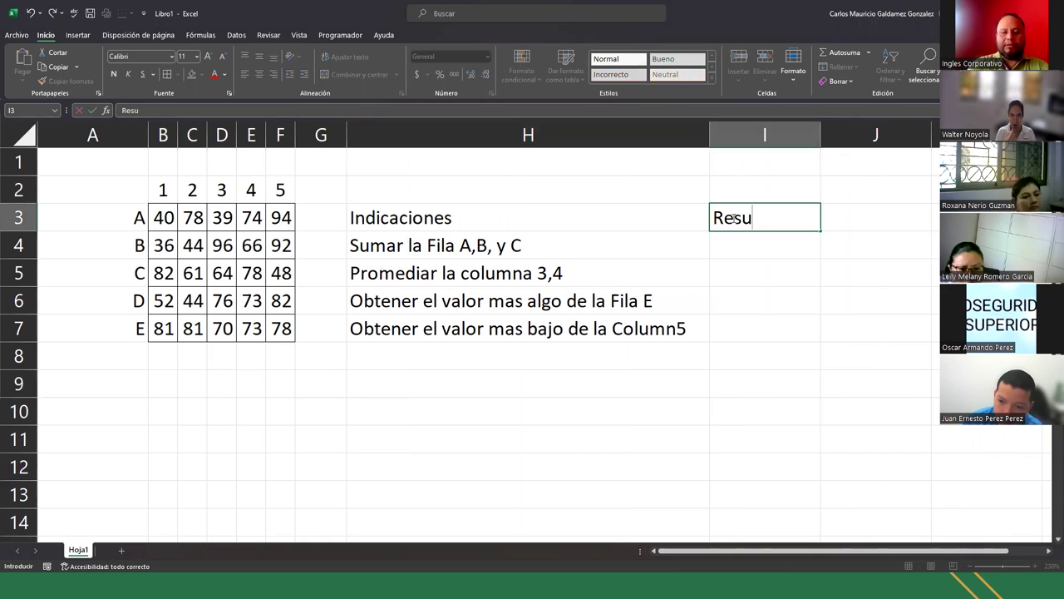
pyautogui.write('ltados')
pyautogui.press('Return')
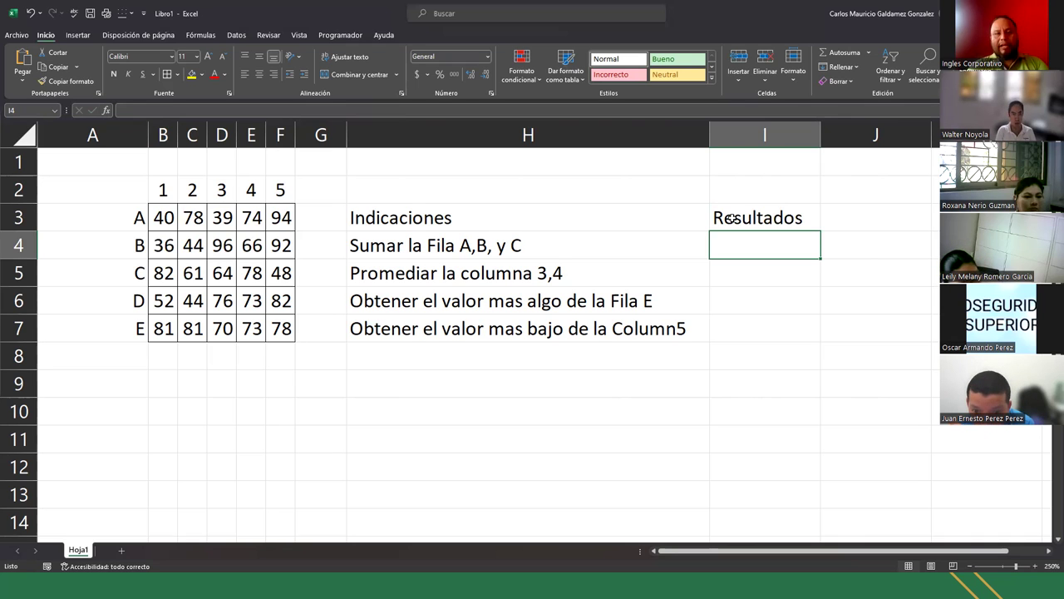
# - Sum grid rows A, B and C in cell I4 with the formula +SUMA(B3:F5)
pyautogui.write('=')
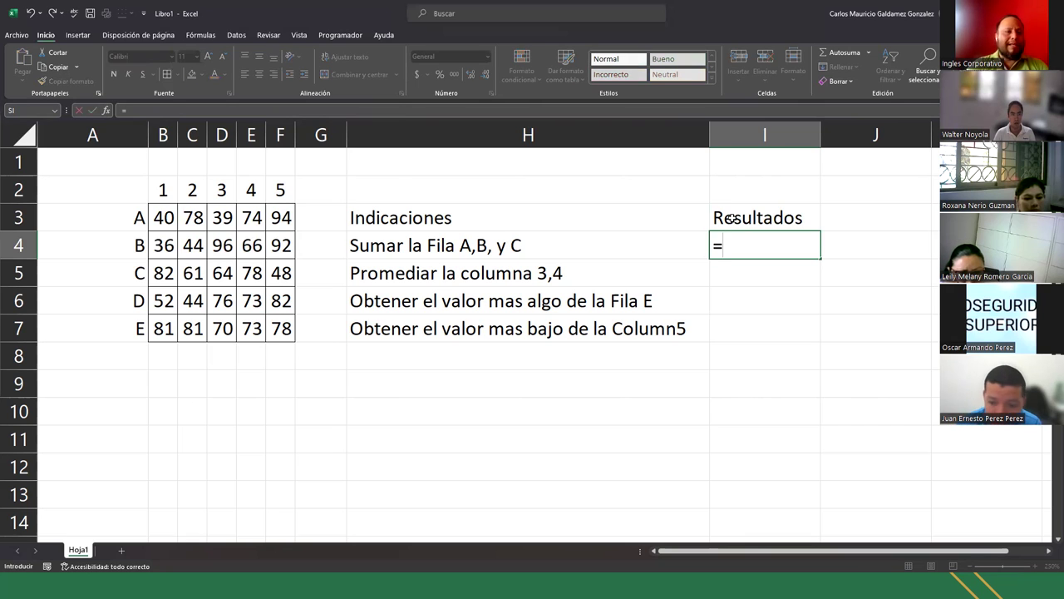
pyautogui.press('Escape')
pyautogui.write('+')
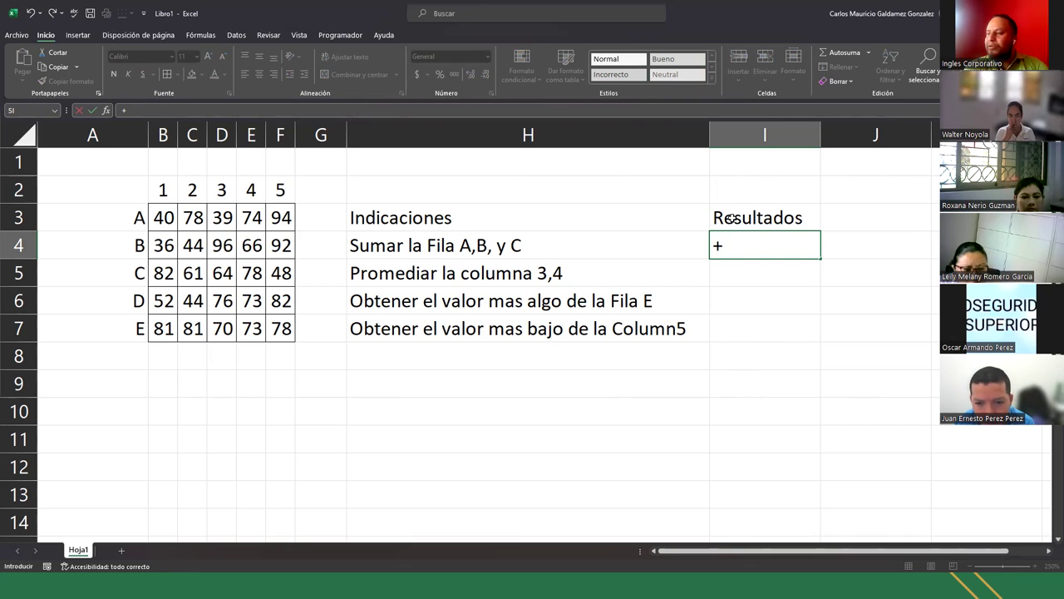
pyautogui.write('suma')
pyautogui.press('Tab')
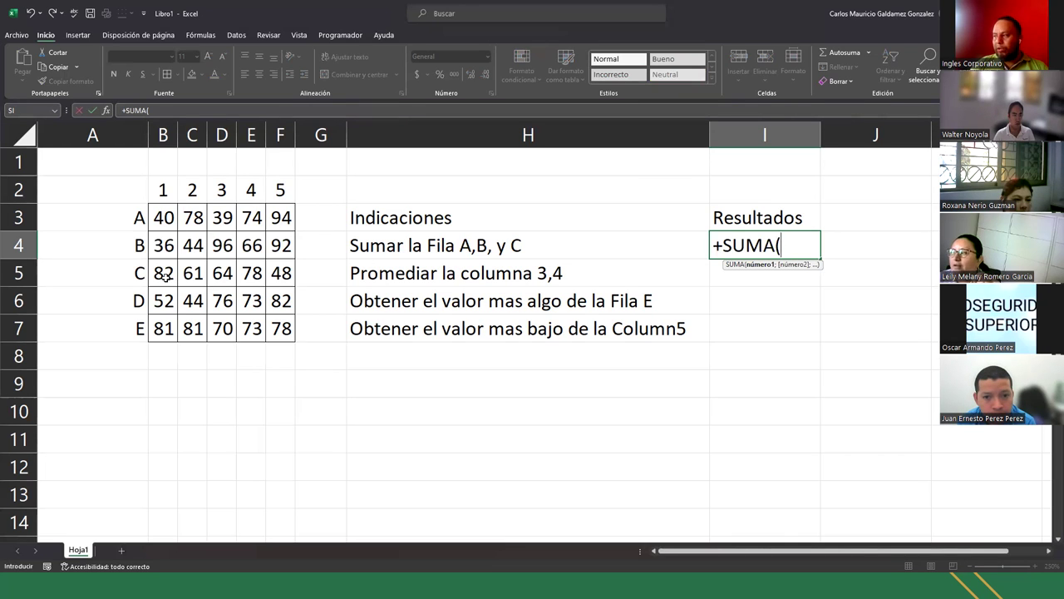
pyautogui.click(164, 217)
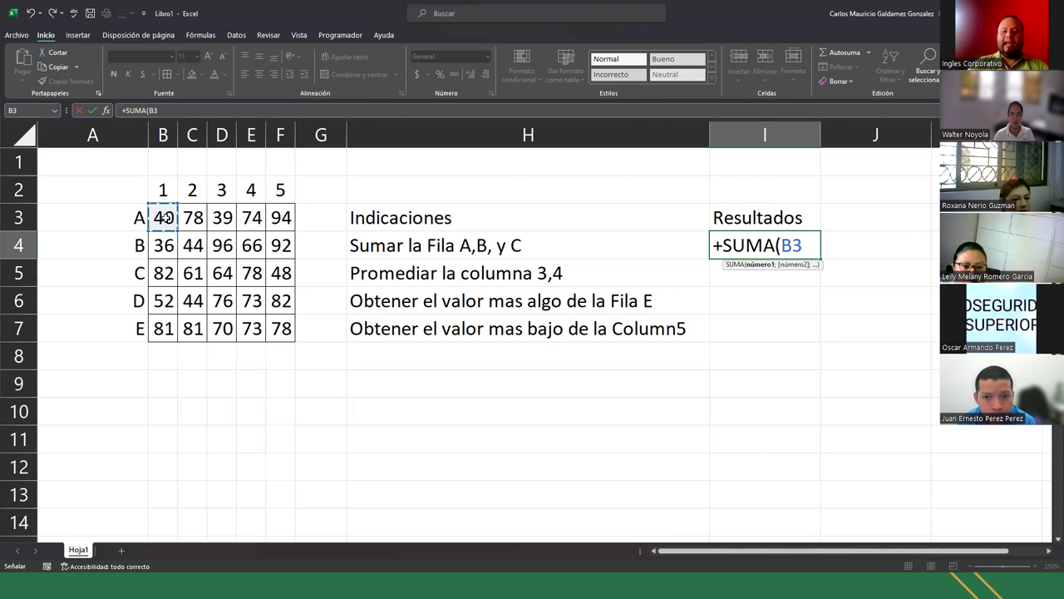
pyautogui.press('F8')
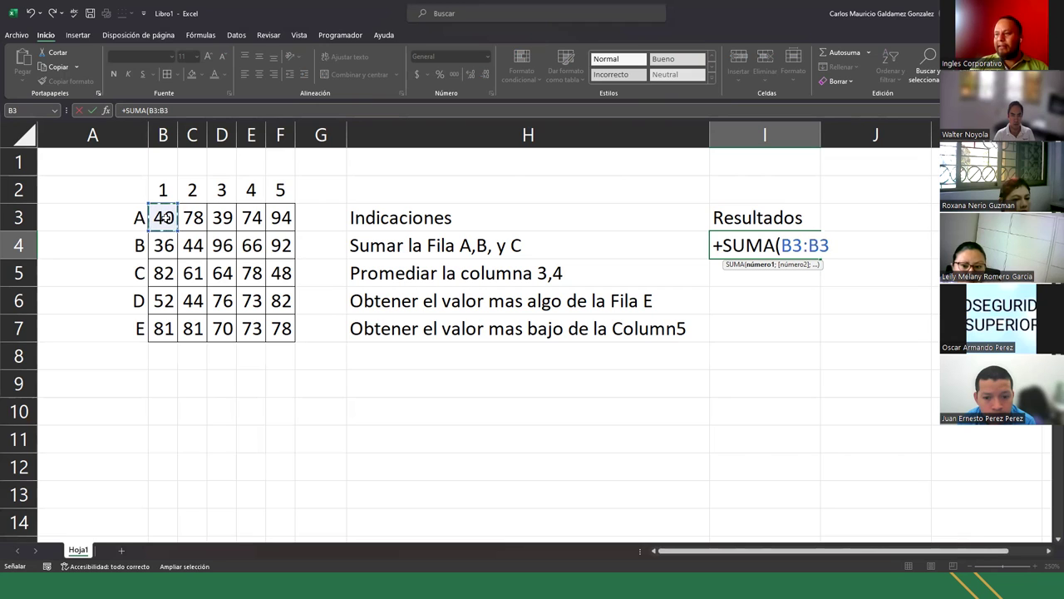
pyautogui.click(280, 273)
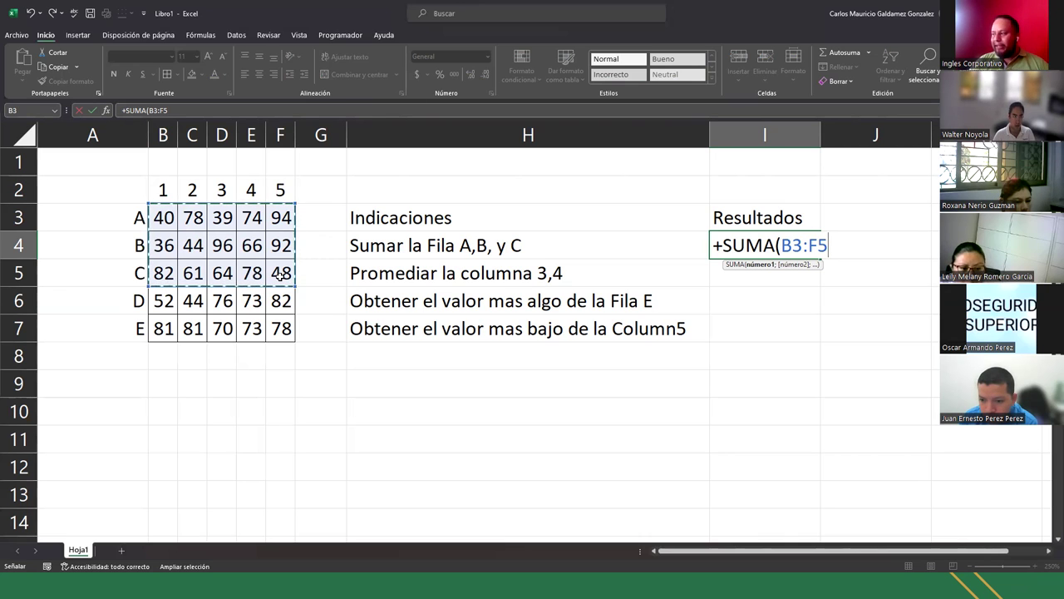
pyautogui.keyDown('shift'); pyautogui.click(247, 246); pyautogui.keyUp('shift')
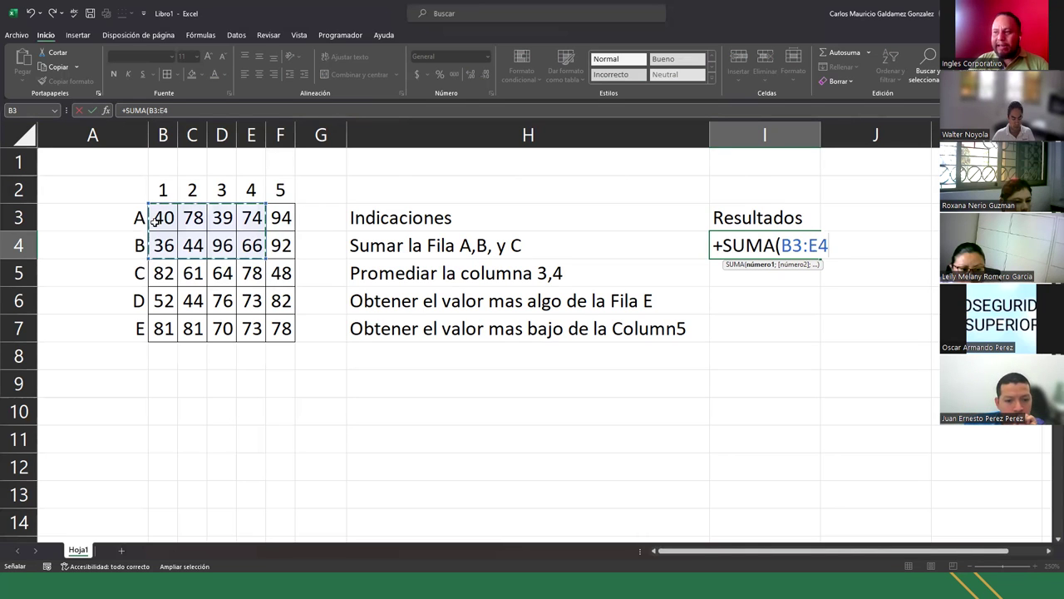
pyautogui.click(156, 220)
pyautogui.moveTo(155, 221); pyautogui.dragTo(279, 272)
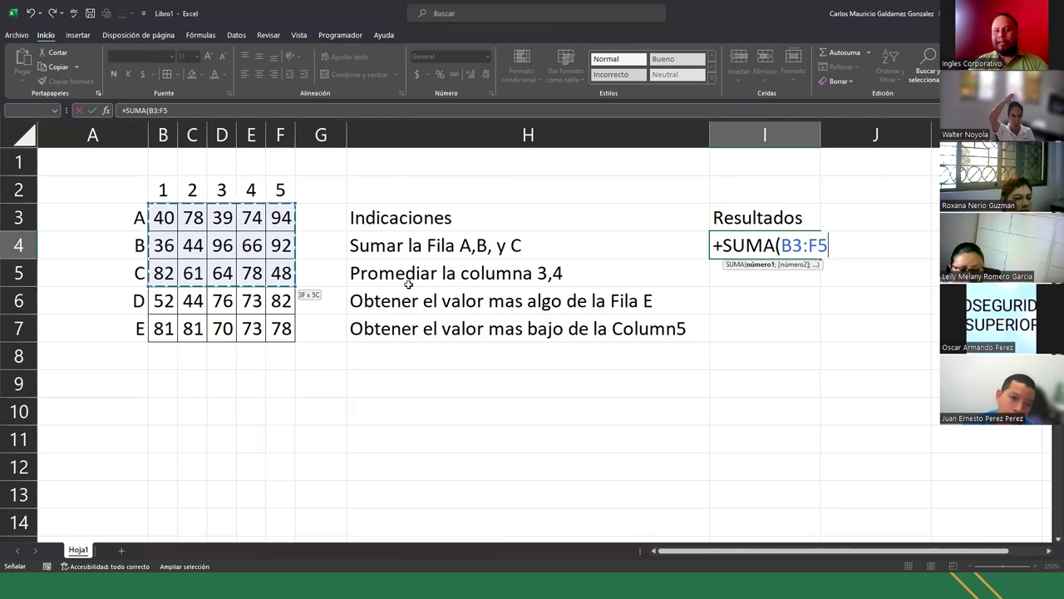
pyautogui.doubleClick(782, 246)
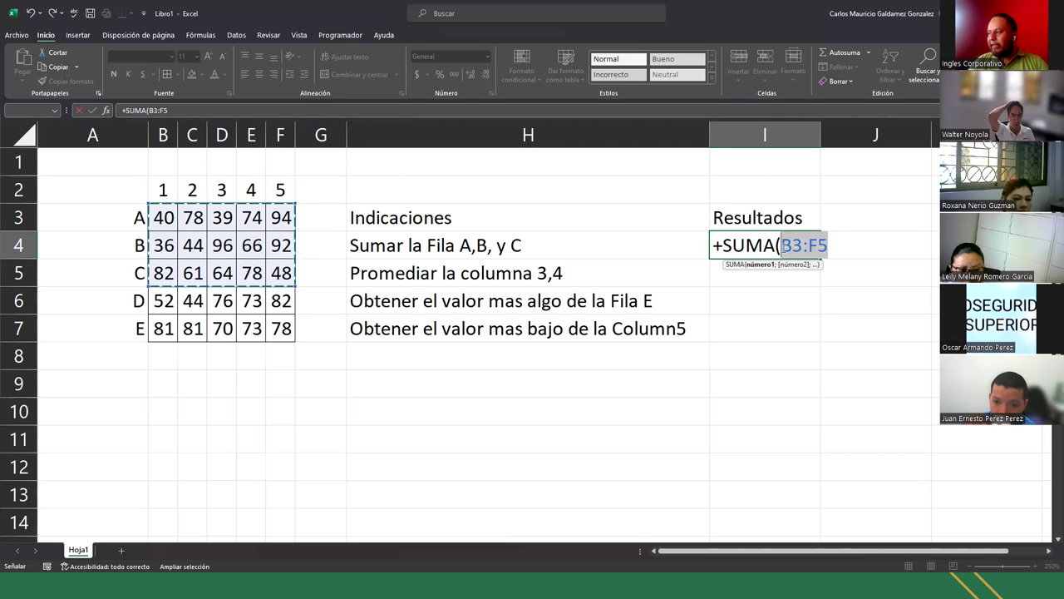
pyautogui.click(782, 245)
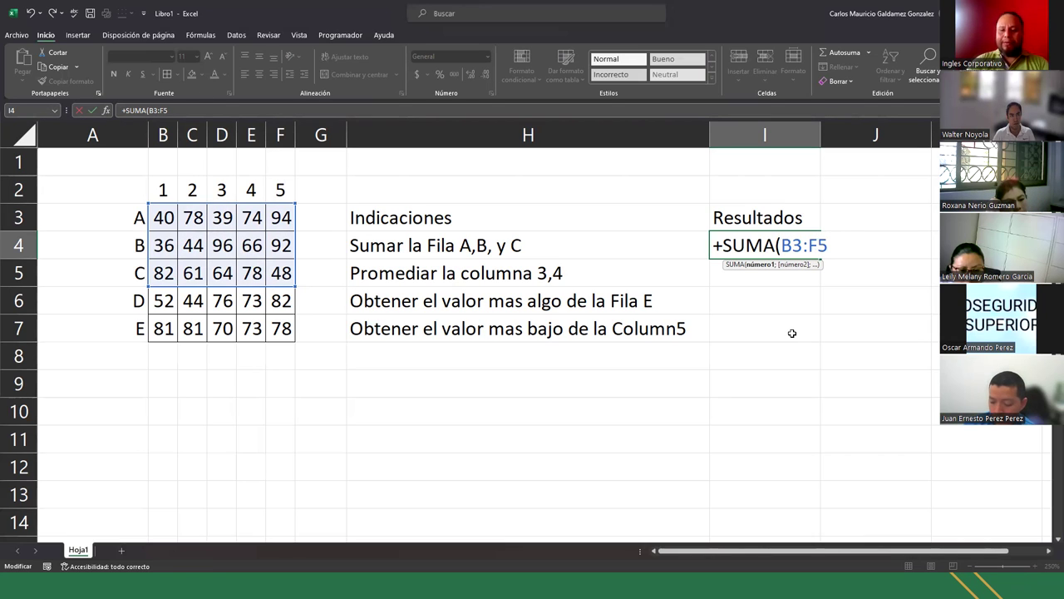
pyautogui.write(')')
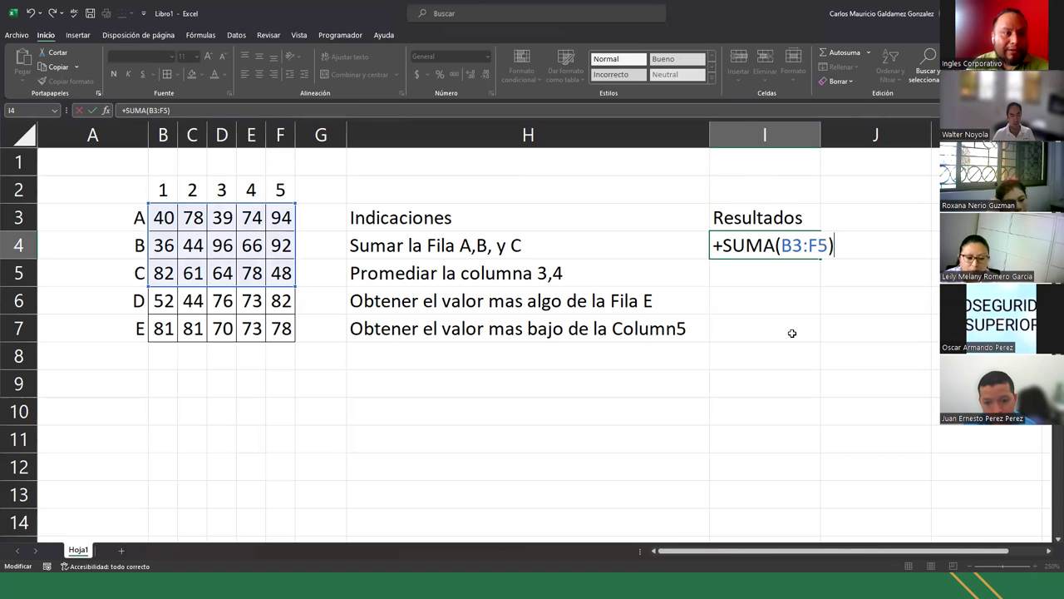
pyautogui.press('Return')
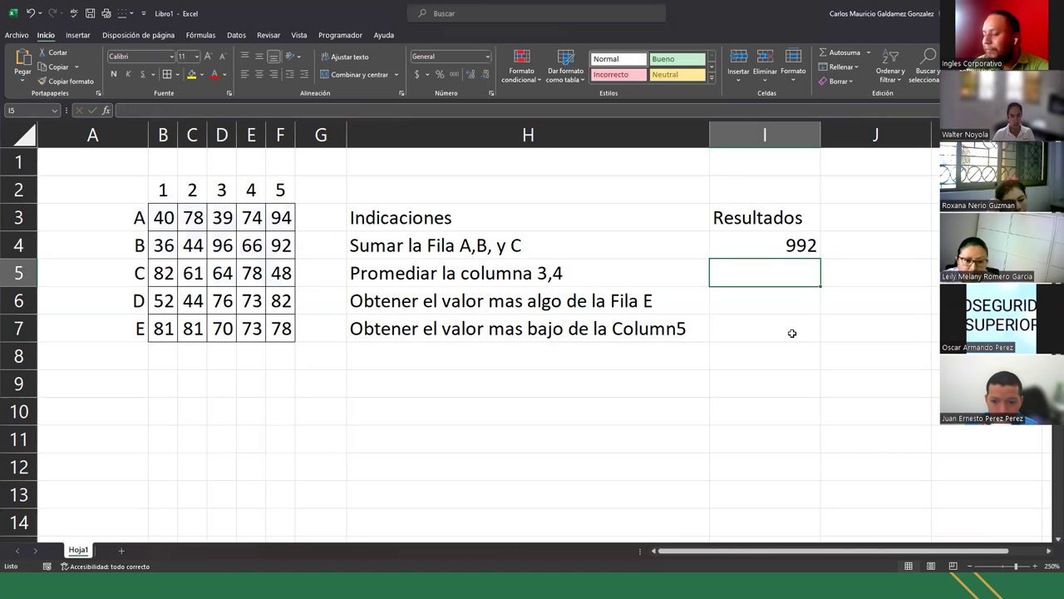
# - Check the sum formula in I4 against the grid range B3:F5
pyautogui.press('Up')
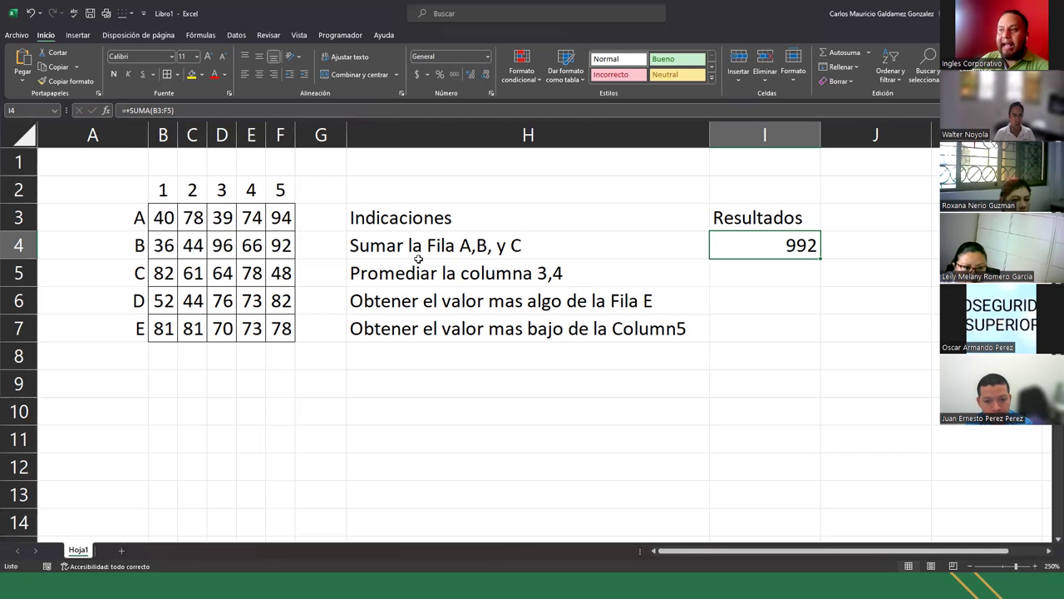
pyautogui.moveTo(167, 218); pyautogui.dragTo(287, 277)
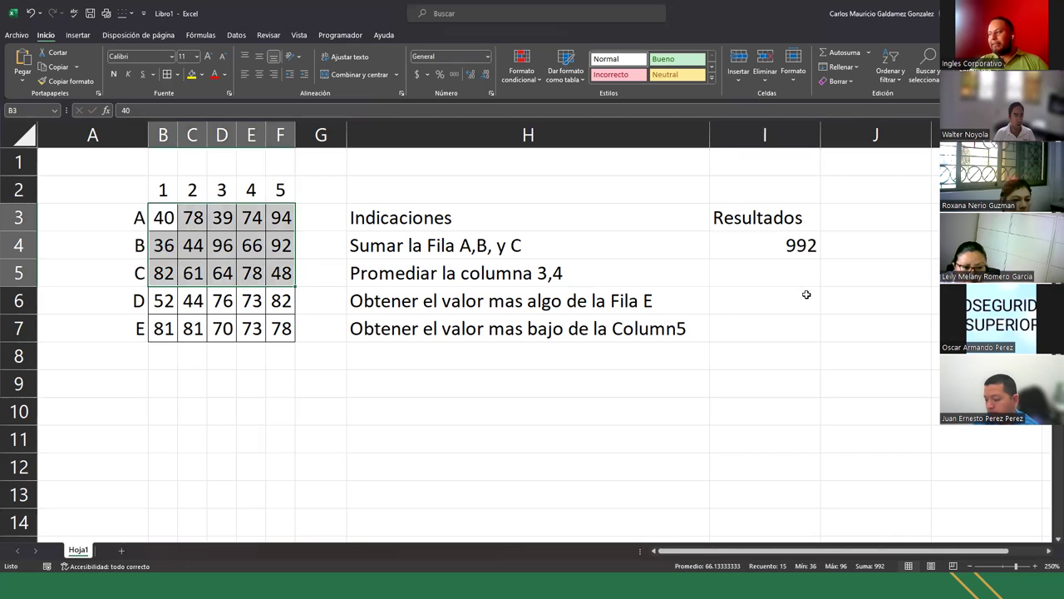
pyautogui.doubleClick(754, 244)
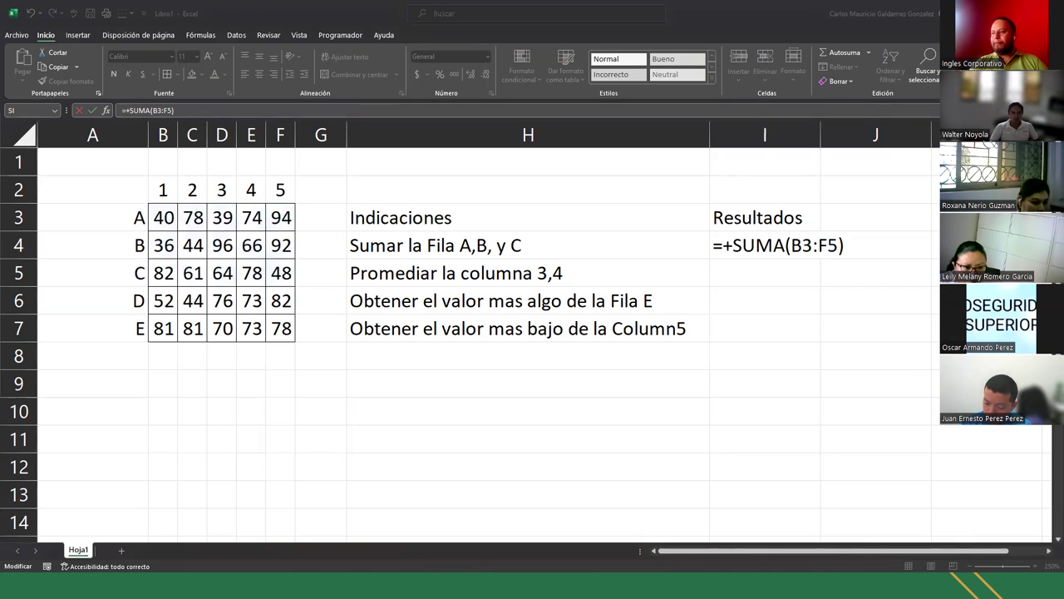
pyautogui.click(744, 251)
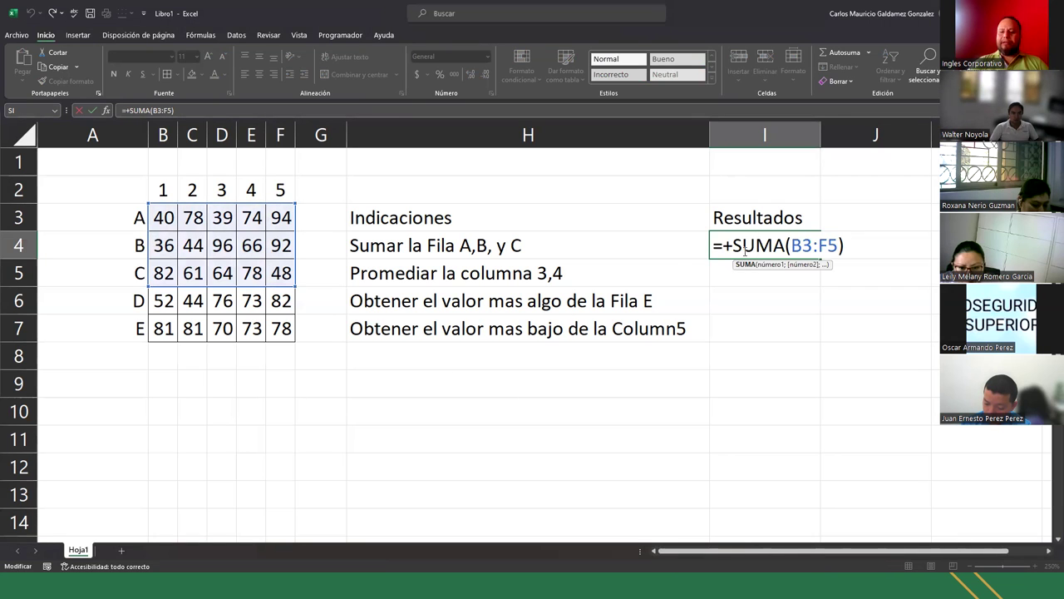
pyautogui.press('Return')
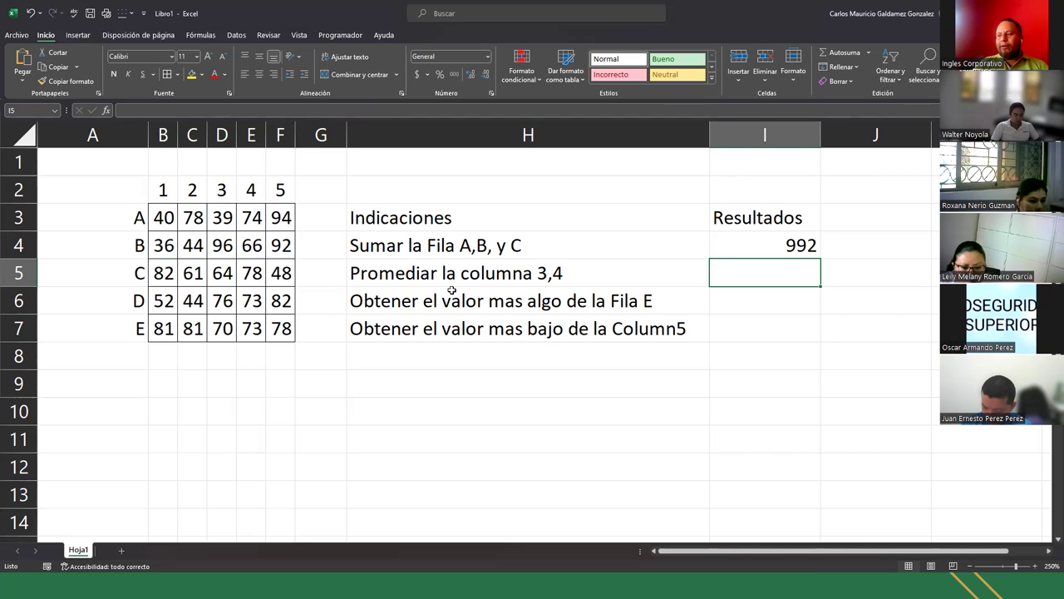
# - Average grid columns 3 and 4 in cell I5 with the formula =PROMEDIO(D3:E7)
pyautogui.moveTo(221, 209); pyautogui.dragTo(243, 333)
pyautogui.click(222, 217)
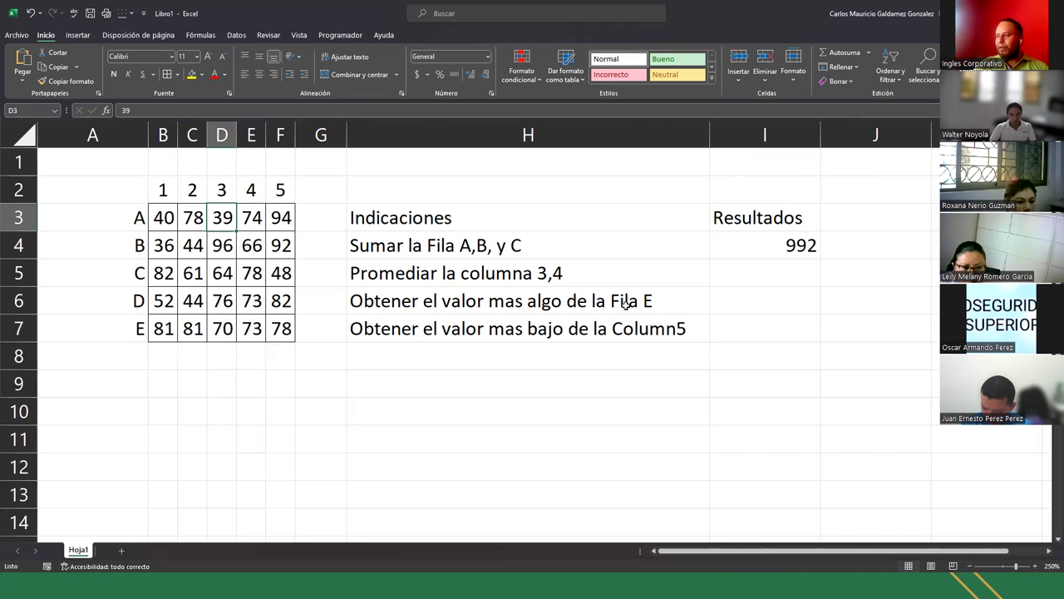
pyautogui.click(725, 274)
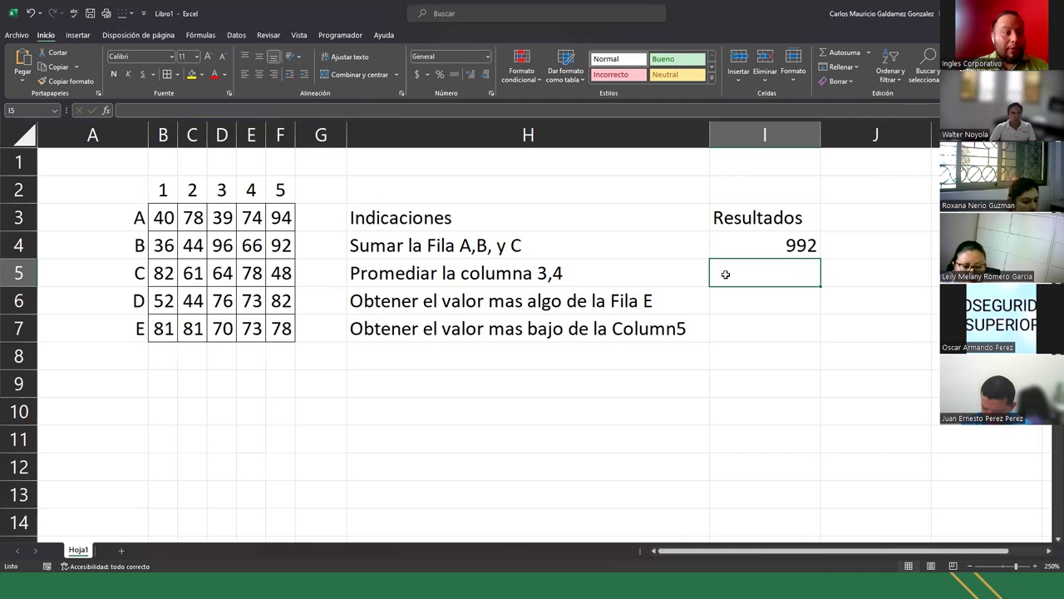
pyautogui.doubleClick(724, 274)
pyautogui.write('=pro')
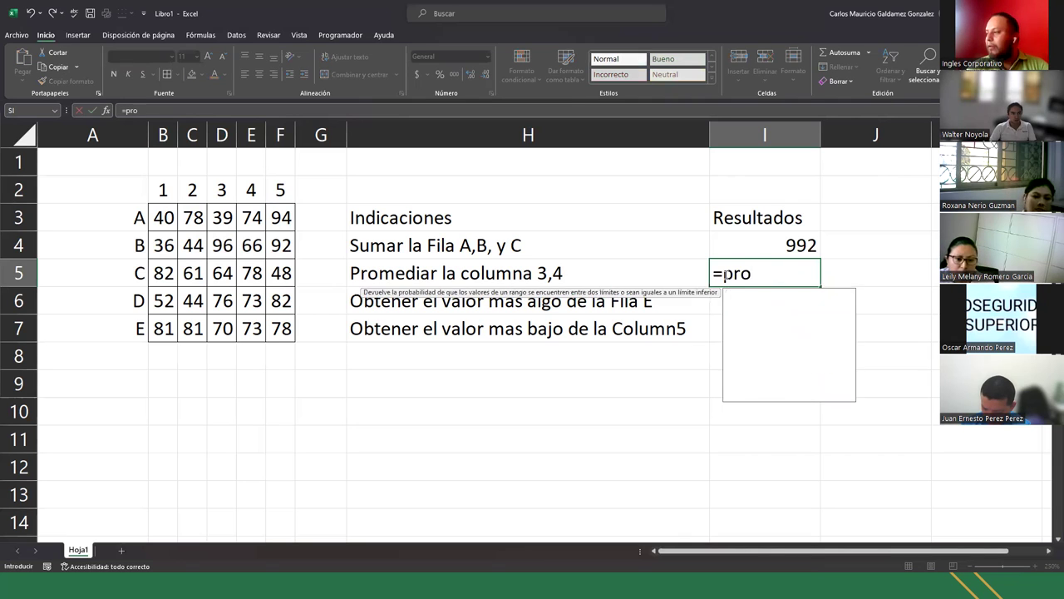
pyautogui.write('med')
pyautogui.press('Tab')
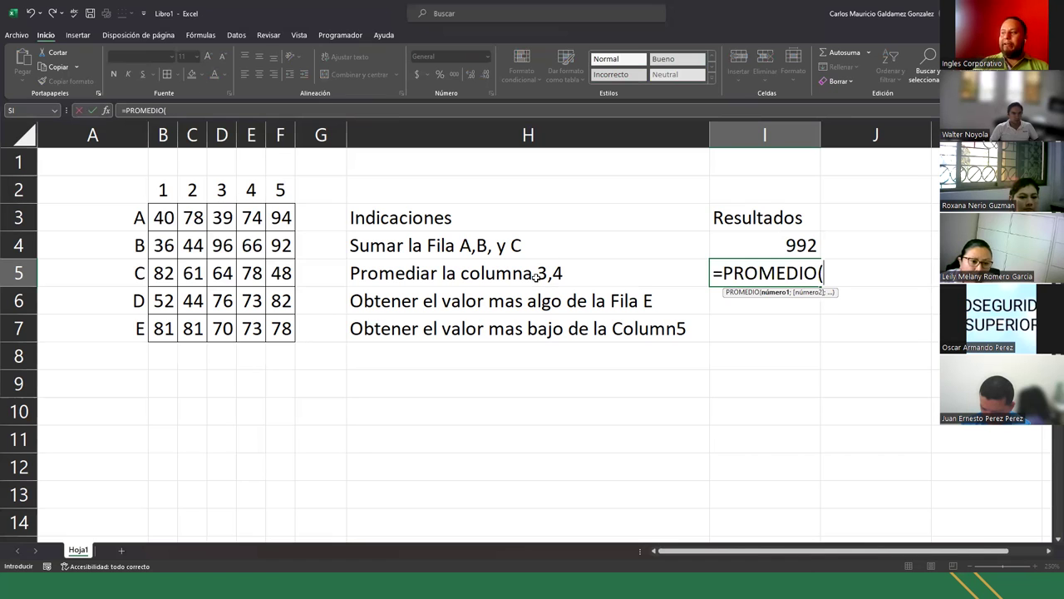
pyautogui.click(222, 217)
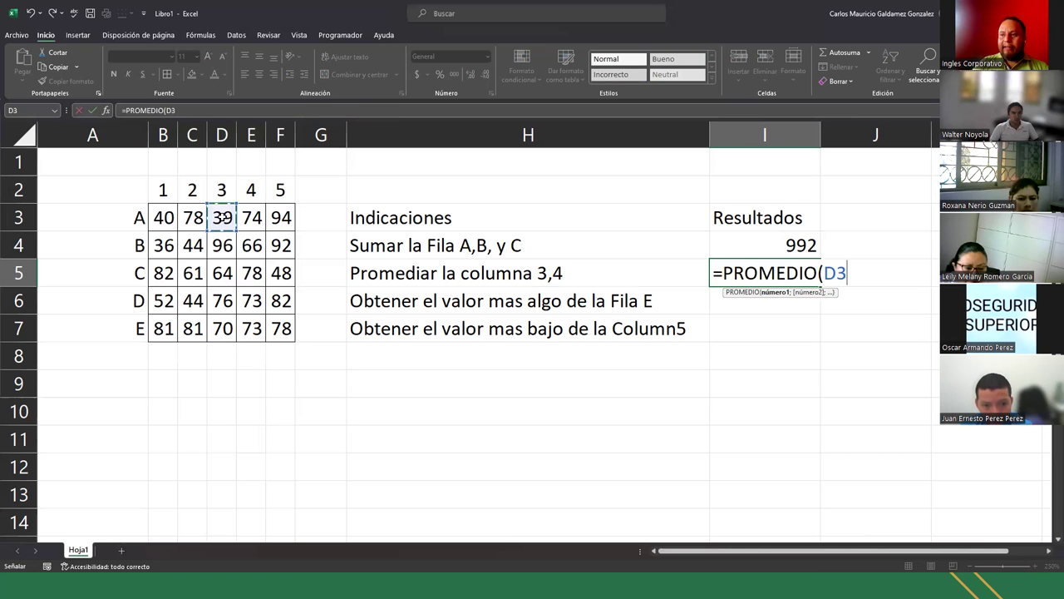
pyautogui.moveTo(223, 241); pyautogui.dragTo(247, 327)
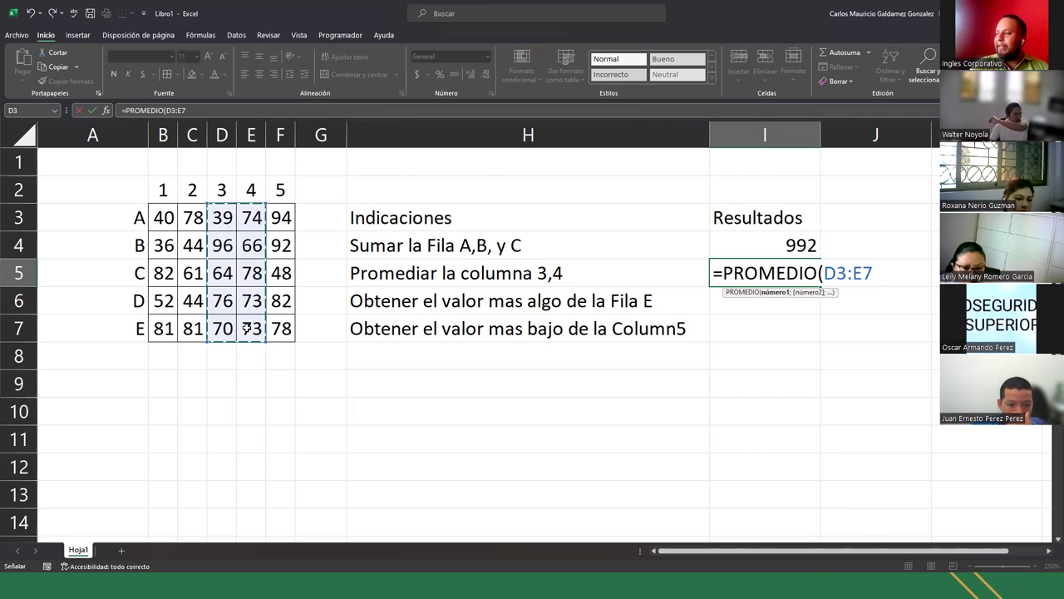
pyautogui.write(')')
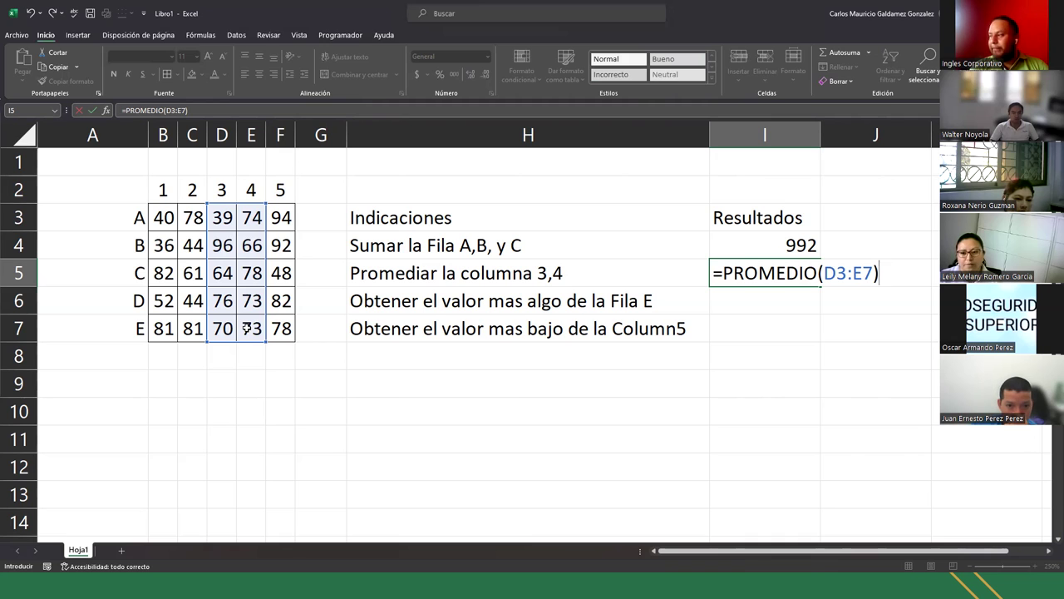
pyautogui.press('Return')
# - Check the average in I5 against the grid range D3:E7 and examine how its PROMEDIO formula is written
pyautogui.press('Up')
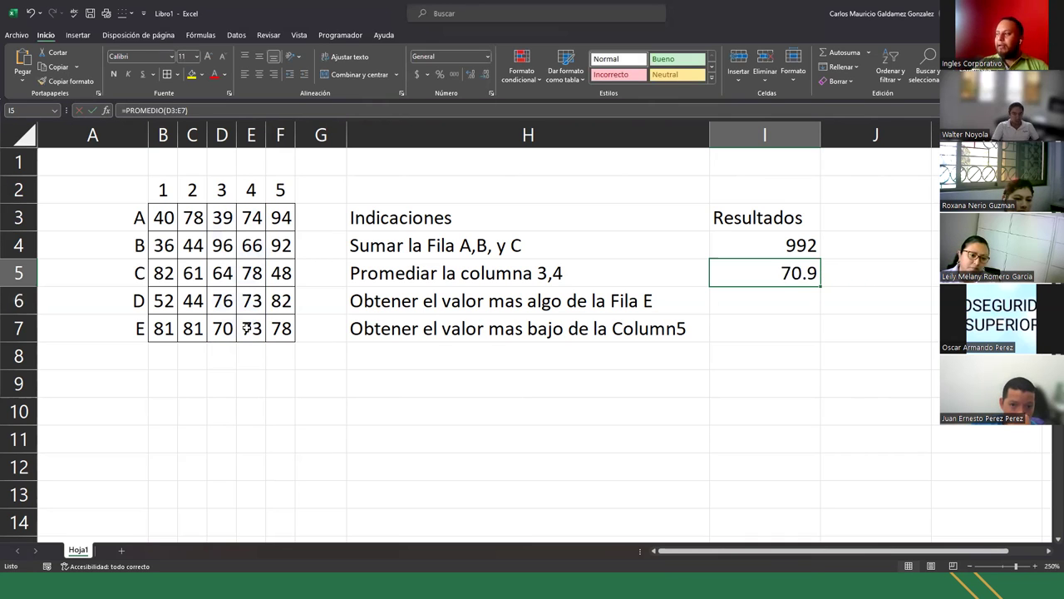
pyautogui.moveTo(217, 217); pyautogui.dragTo(245, 331)
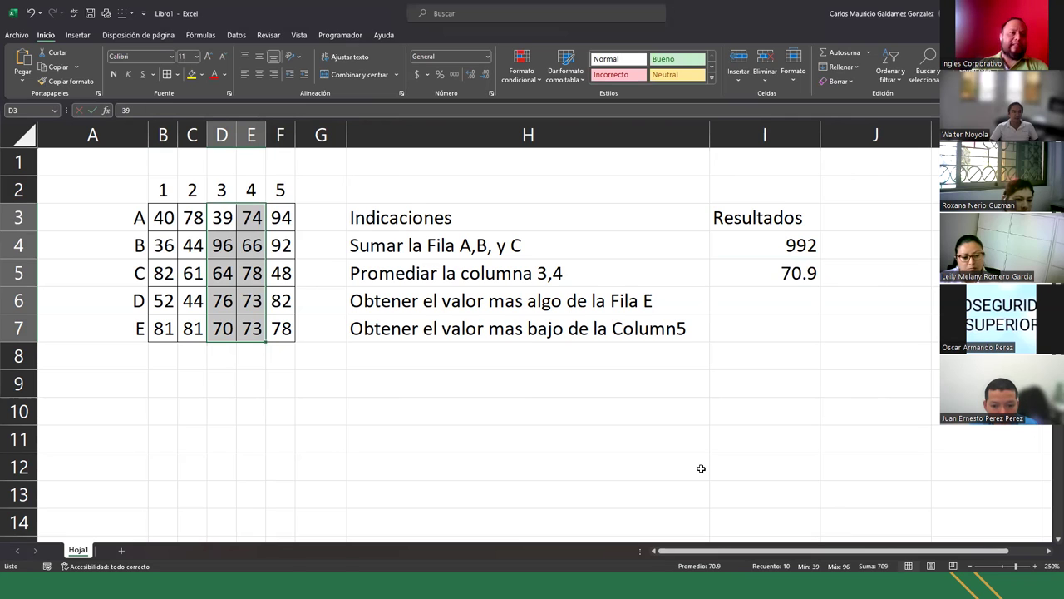
pyautogui.click(774, 277)
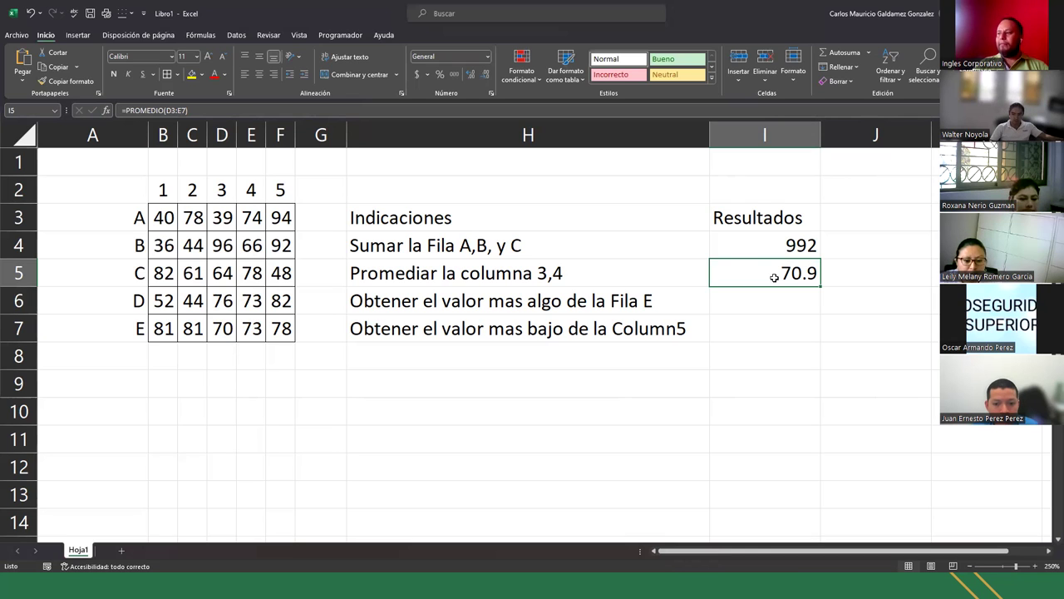
pyautogui.click(363, 305)
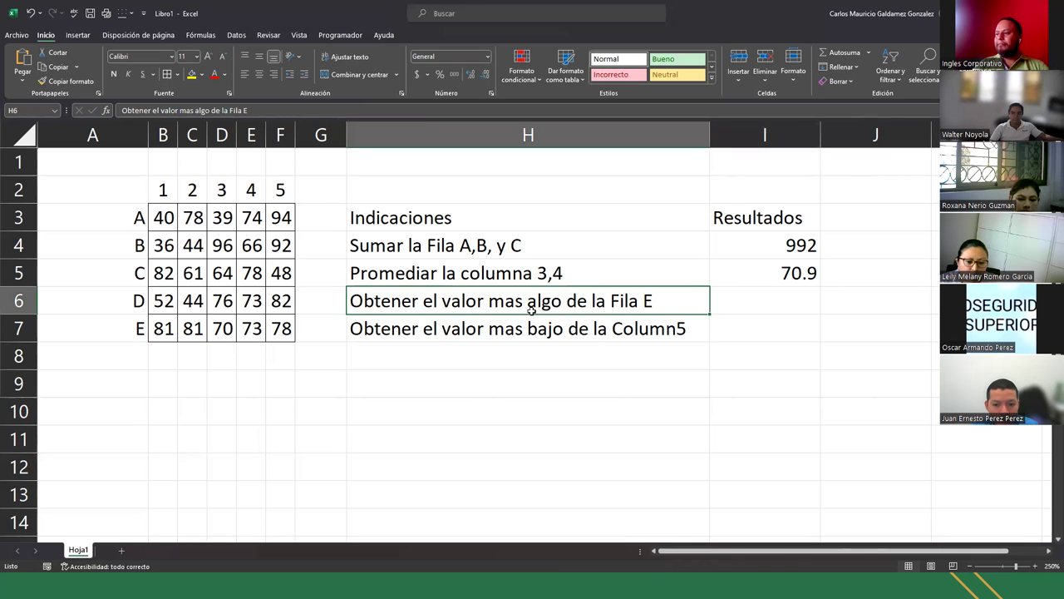
pyautogui.doubleClick(776, 278)
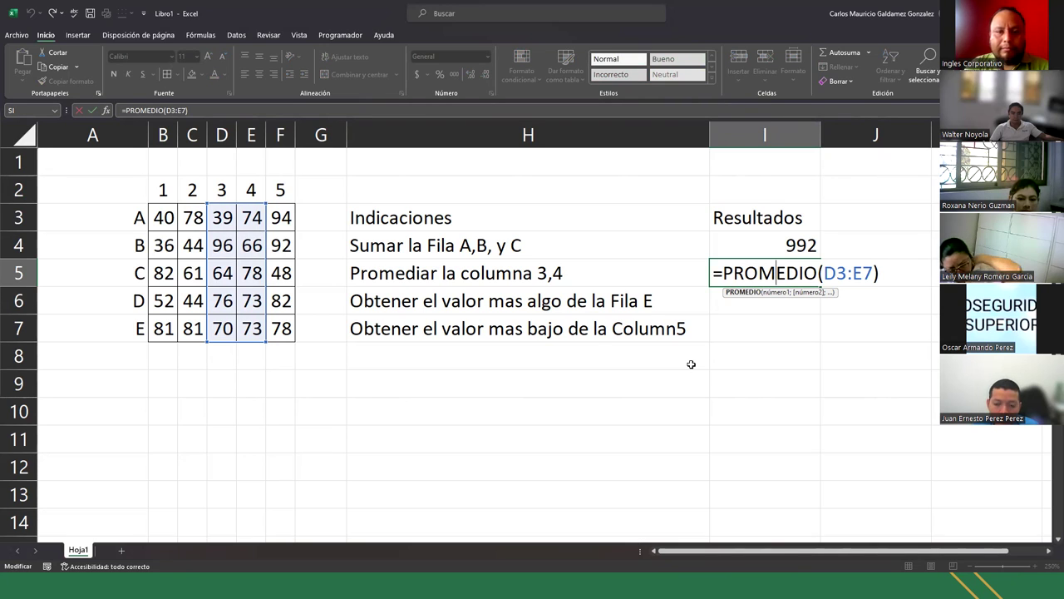
pyautogui.press('Left')
pyautogui.press('Left')
pyautogui.press('Left')
pyautogui.press('Left')
pyautogui.press('Left')
pyautogui.press('Left')
pyautogui.press('Left')
pyautogui.press('Left')
pyautogui.press('Left')
pyautogui.press('Left')
pyautogui.press('Left')
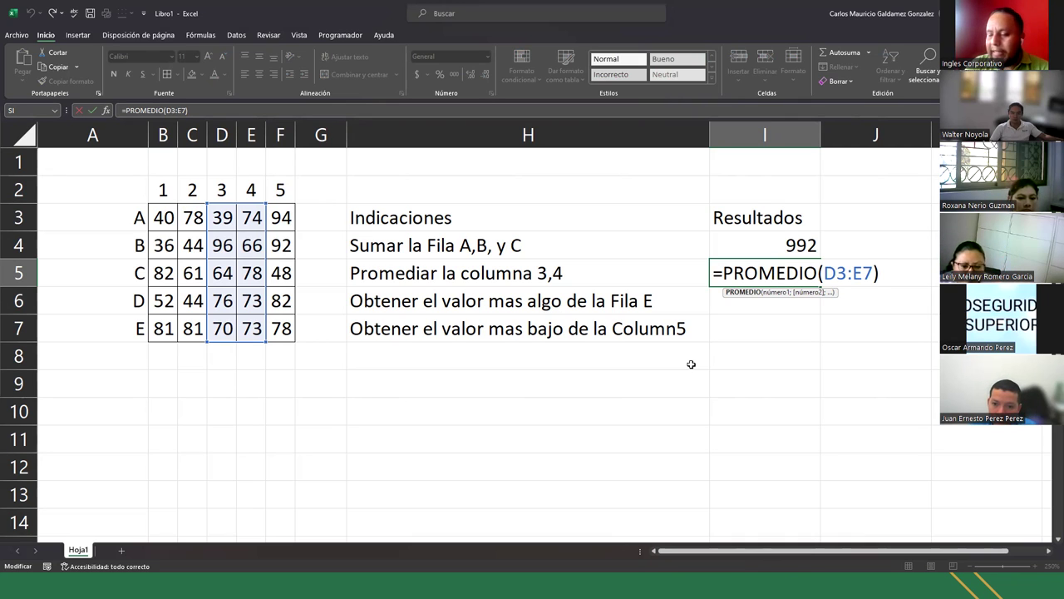
pyautogui.press('Return')
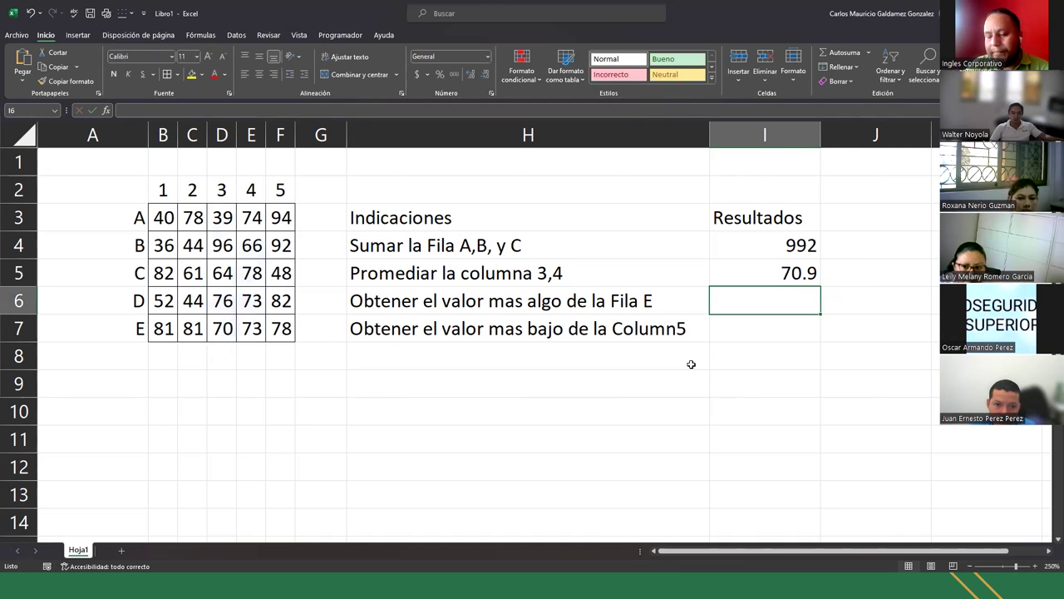
pyautogui.press('Up')
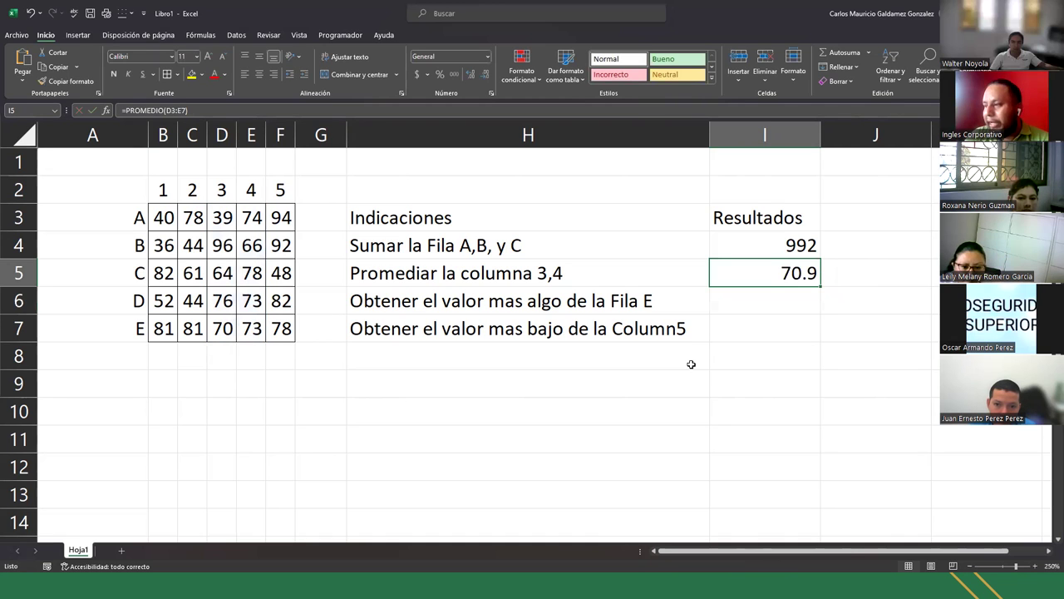
pyautogui.press('Down')
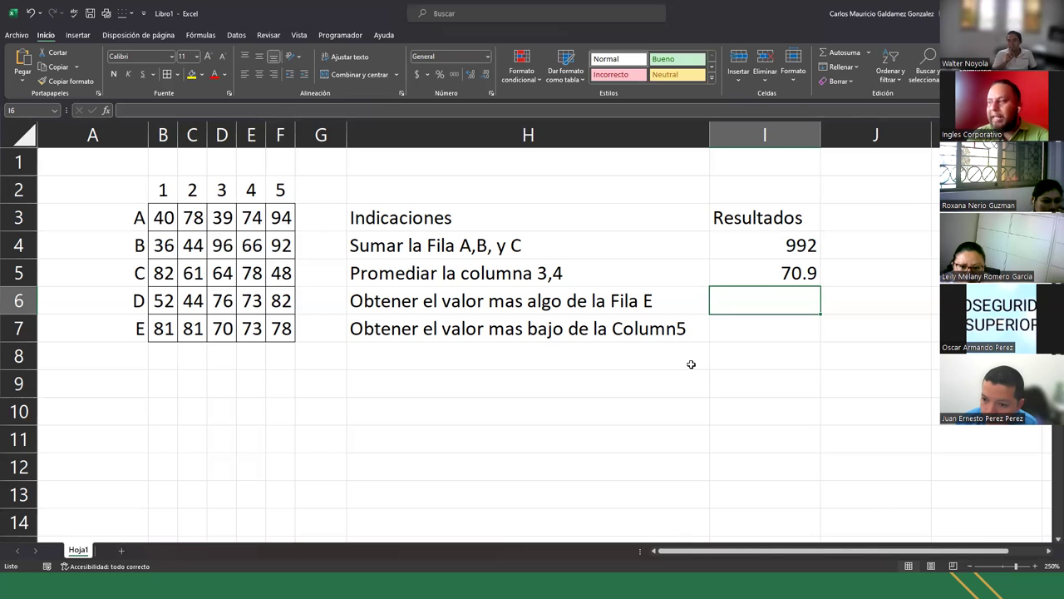
pyautogui.write('=prom')
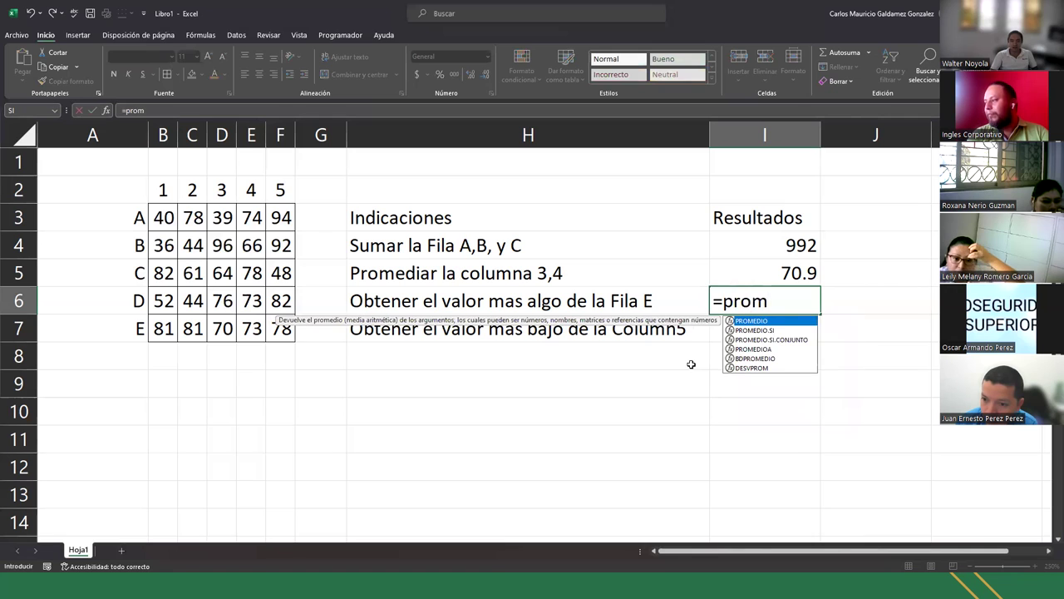
pyautogui.press('Tab')
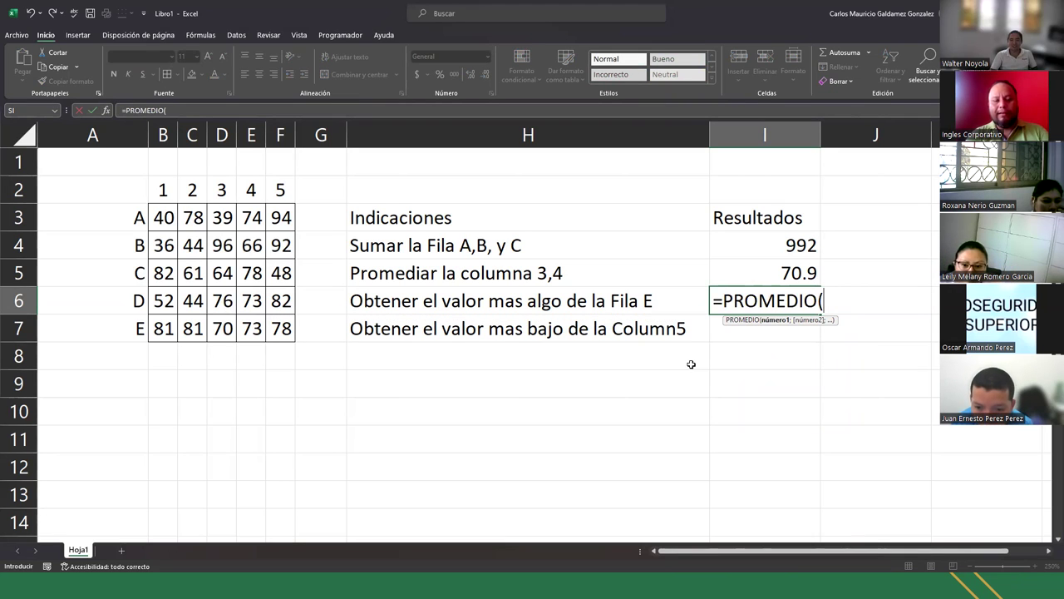
pyautogui.hotkey('ctrl', 'z')
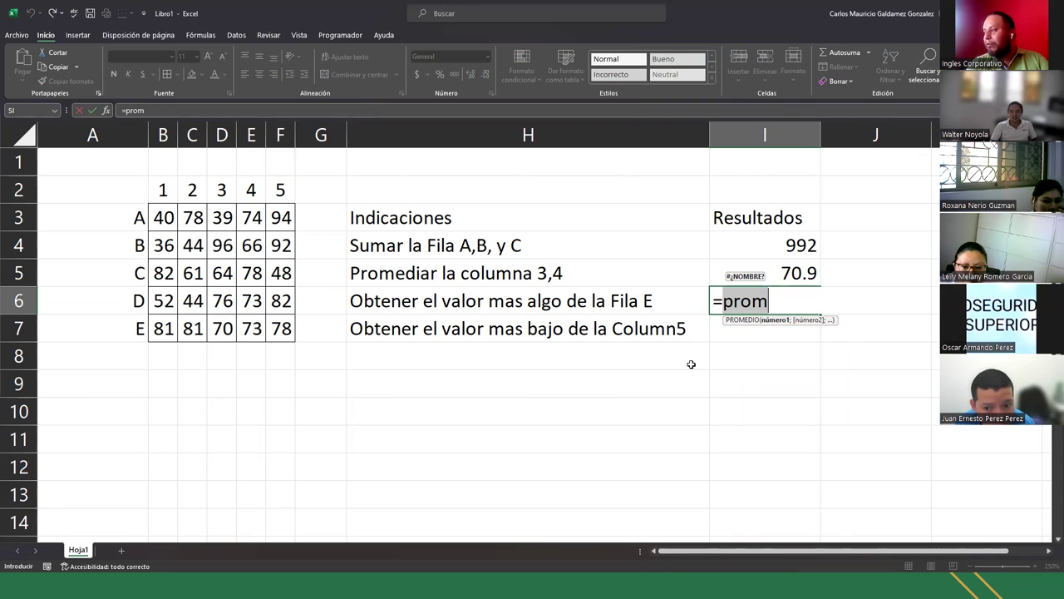
pyautogui.press('Right')
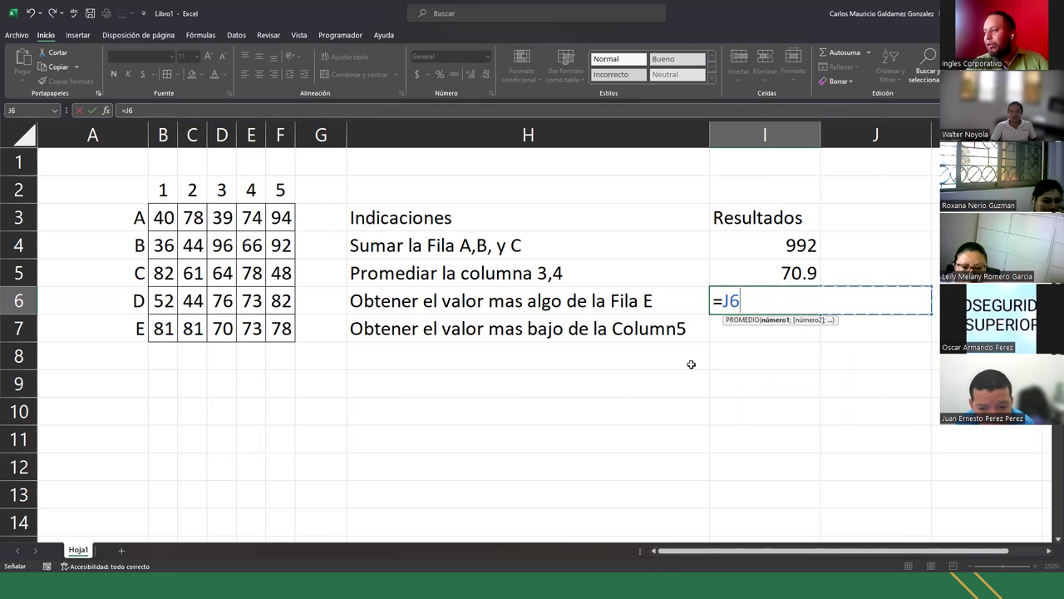
pyautogui.press('BackSpace')
pyautogui.press('BackSpace')
# - Enter =prom in I6 and examine the descriptions of the suggested averaging functions
pyautogui.write('prom')
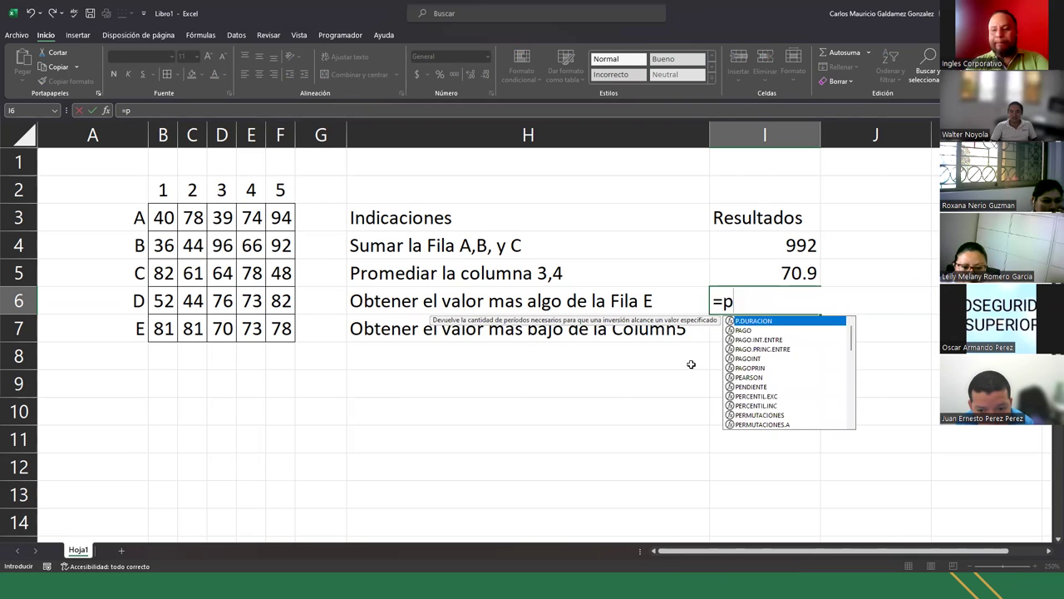
pyautogui.press('Down')
pyautogui.press('Down')
pyautogui.press('Down')
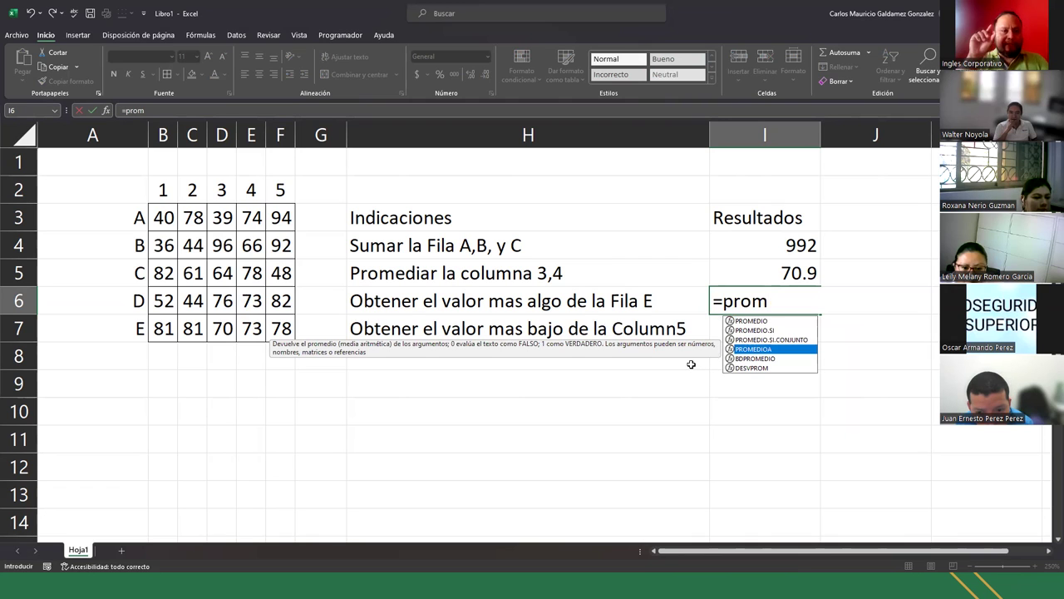
pyautogui.press('Down')
pyautogui.press('Down')
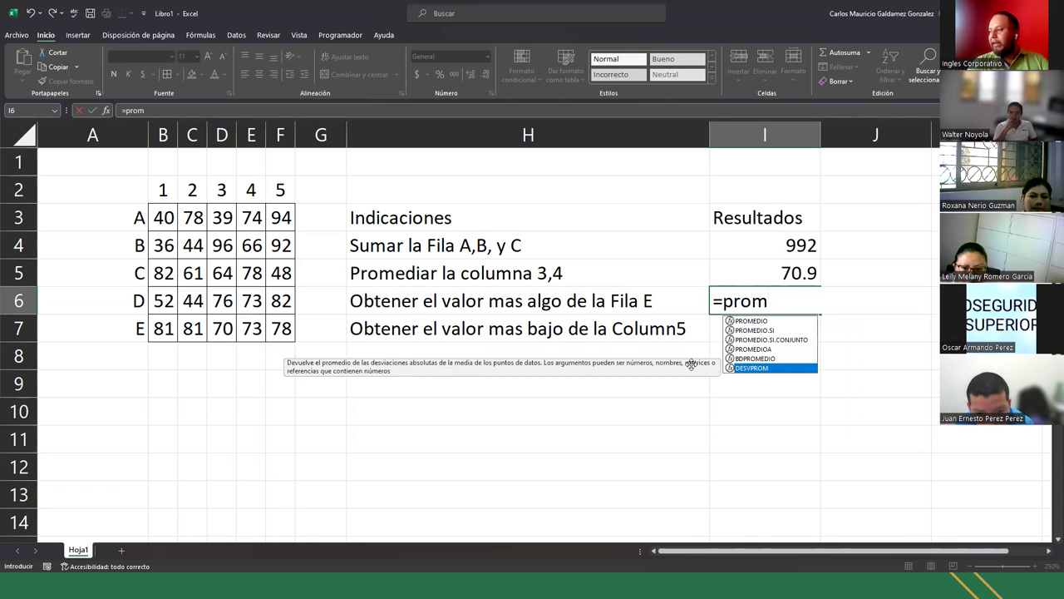
pyautogui.press('Up')
pyautogui.press('Up')
pyautogui.press('Up')
pyautogui.press('Up')
pyautogui.press('Down')
pyautogui.press('Down')
pyautogui.press('Down')
pyautogui.press('Down')
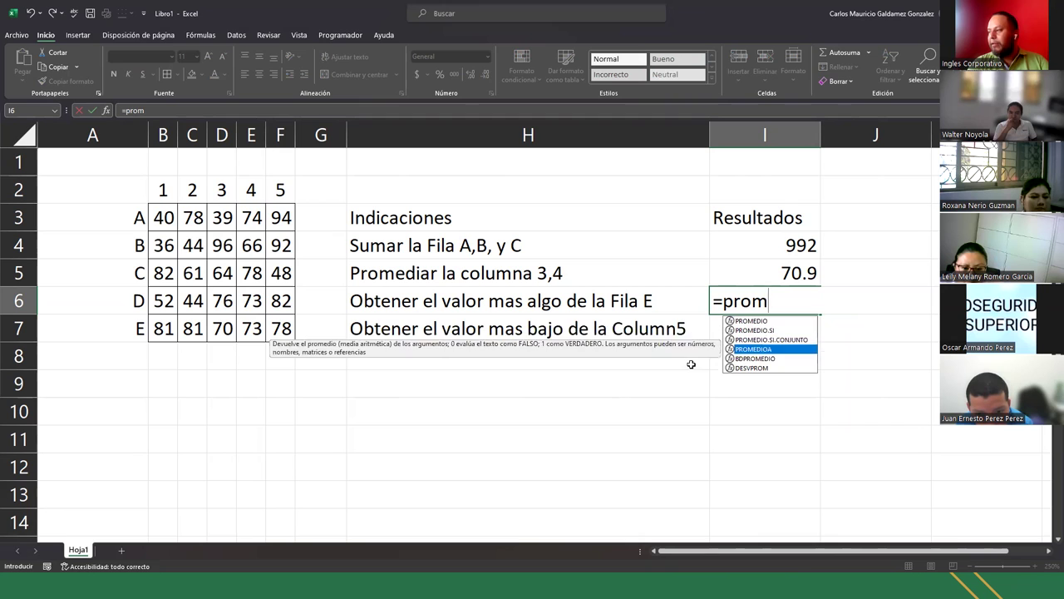
pyautogui.press('Up')
pyautogui.press('Up')
pyautogui.press('Up')
pyautogui.press('Up')
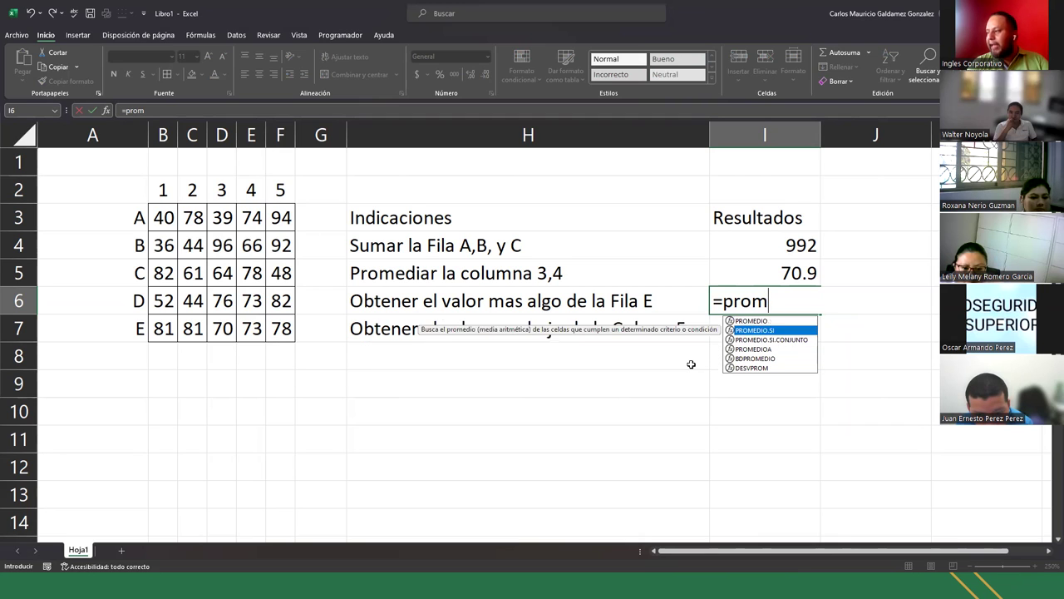
pyautogui.press('Tab')
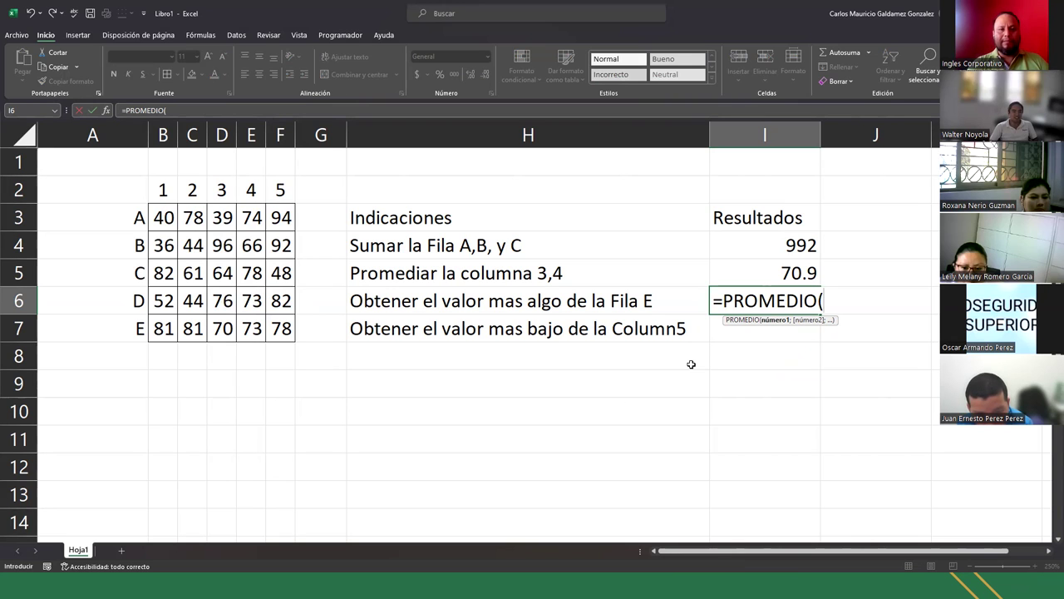
pyautogui.press('BackSpace')
pyautogui.press('BackSpace')
pyautogui.press('BackSpace')
pyautogui.press('BackSpace')
pyautogui.press('BackSpace')
pyautogui.press('BackSpace')
pyautogui.press('BackSpace')
pyautogui.press('BackSpace')
pyautogui.press('BackSpace')
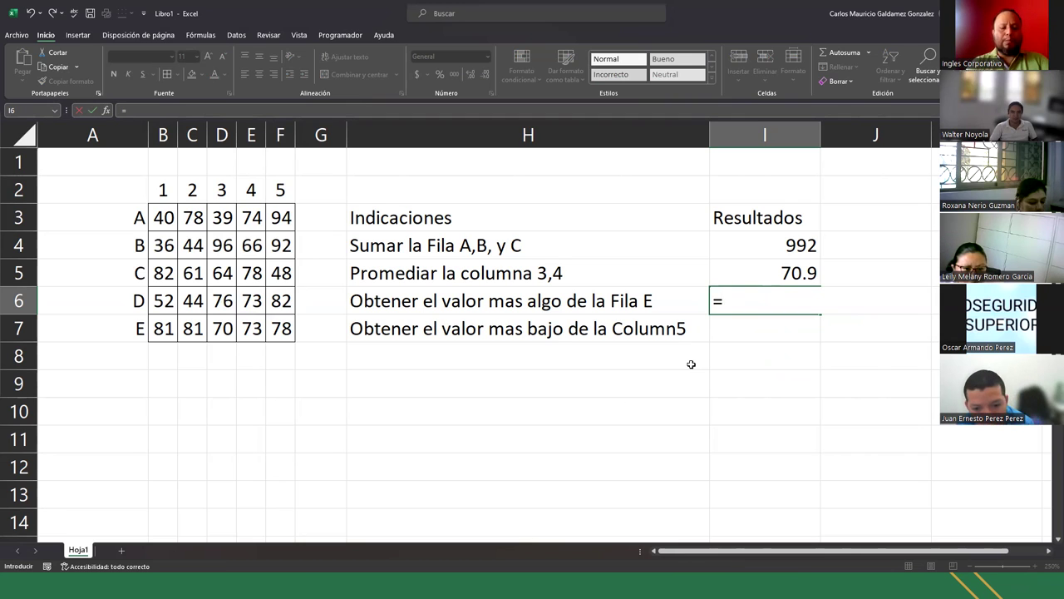
# - Get the highest value of grid row E in cell I6 with the formula =MAX(B7:F7)
pyautogui.write('max')
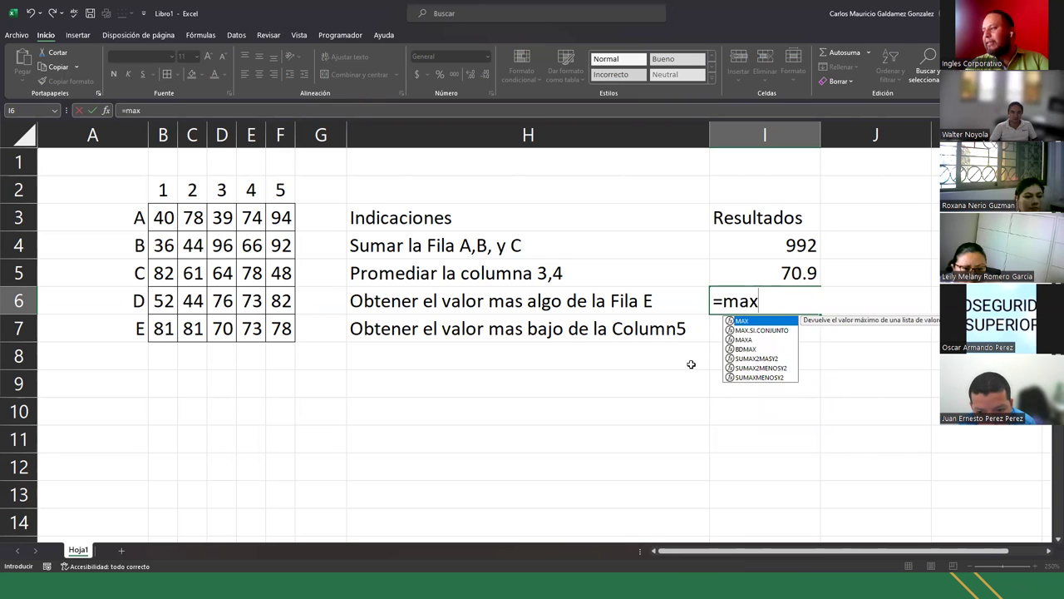
pyautogui.press('Tab')
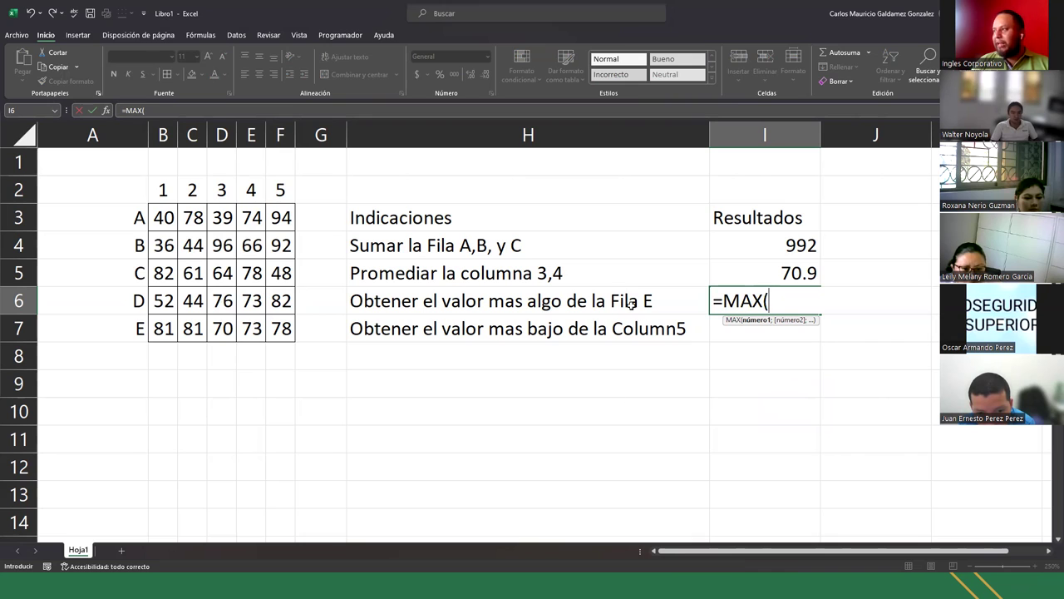
pyautogui.moveTo(163, 327); pyautogui.dragTo(277, 330)
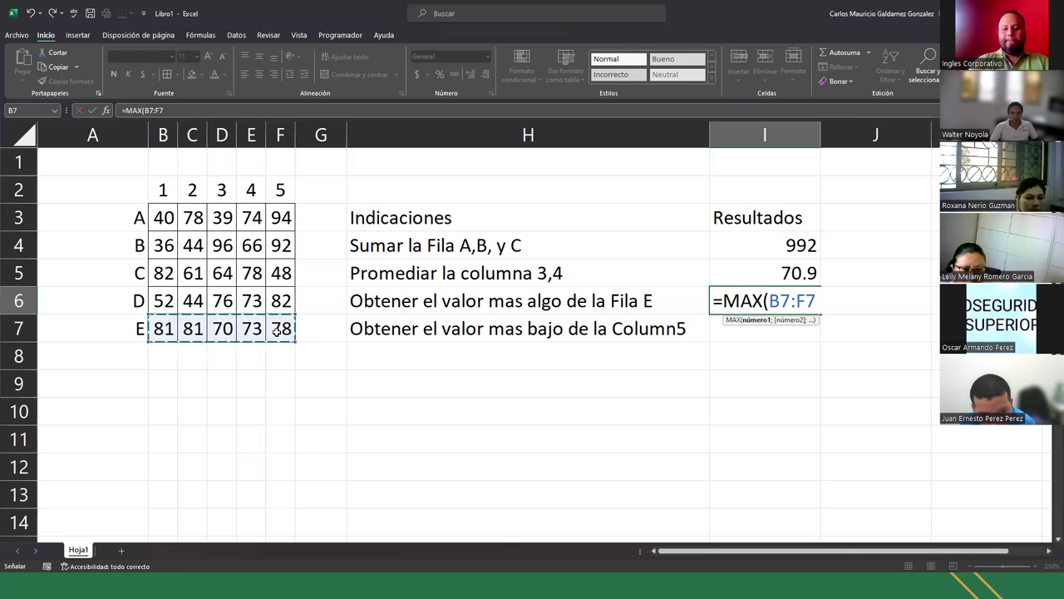
pyautogui.write(')')
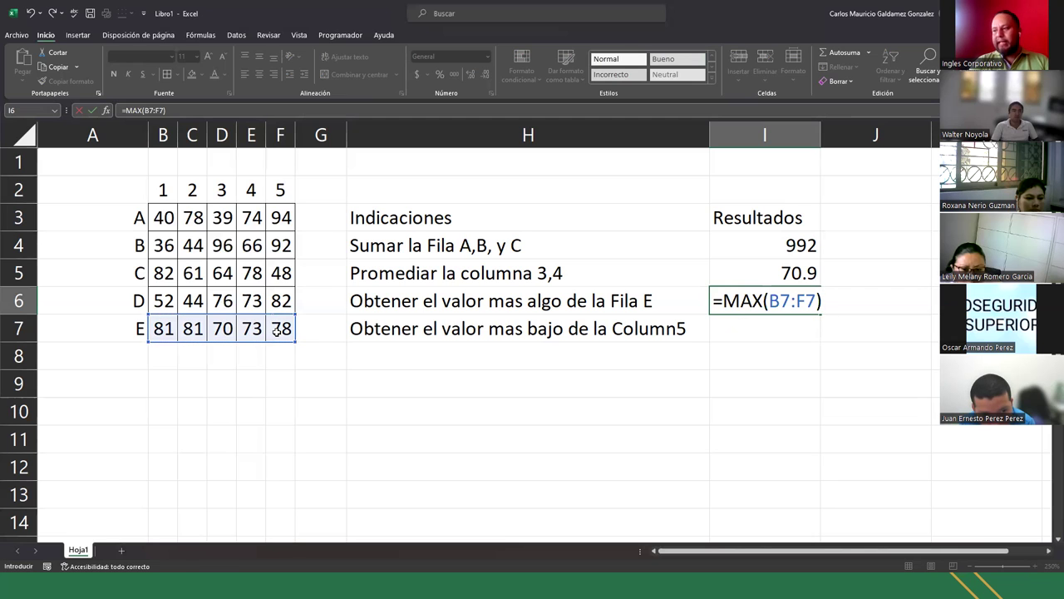
pyautogui.press('Return')
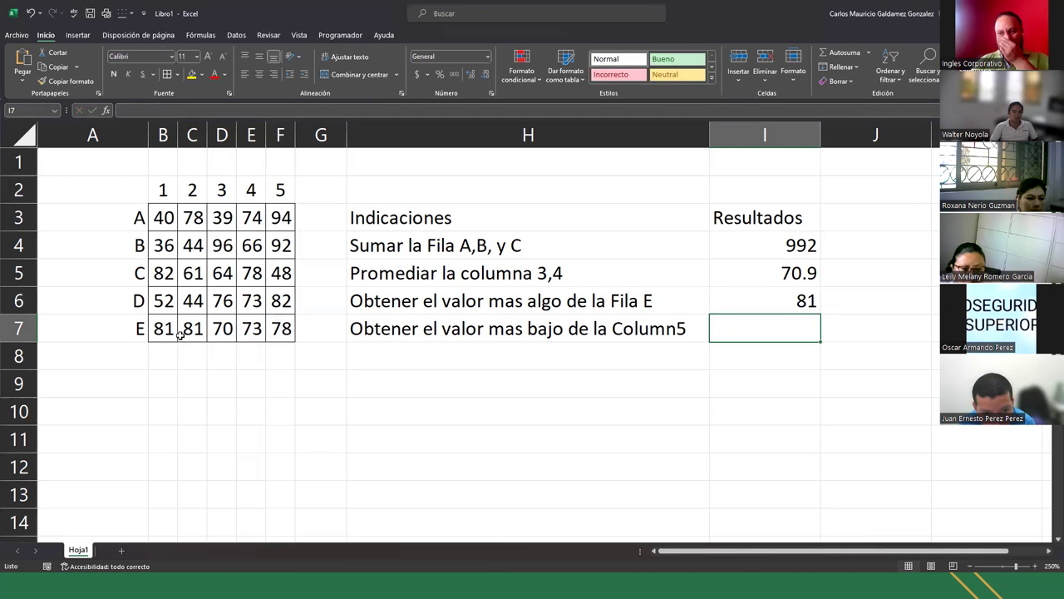
# - Check the maximum in I6 against the grid range B7:F7 and examine how its MAX formula is written
pyautogui.moveTo(167, 331); pyautogui.dragTo(283, 331)
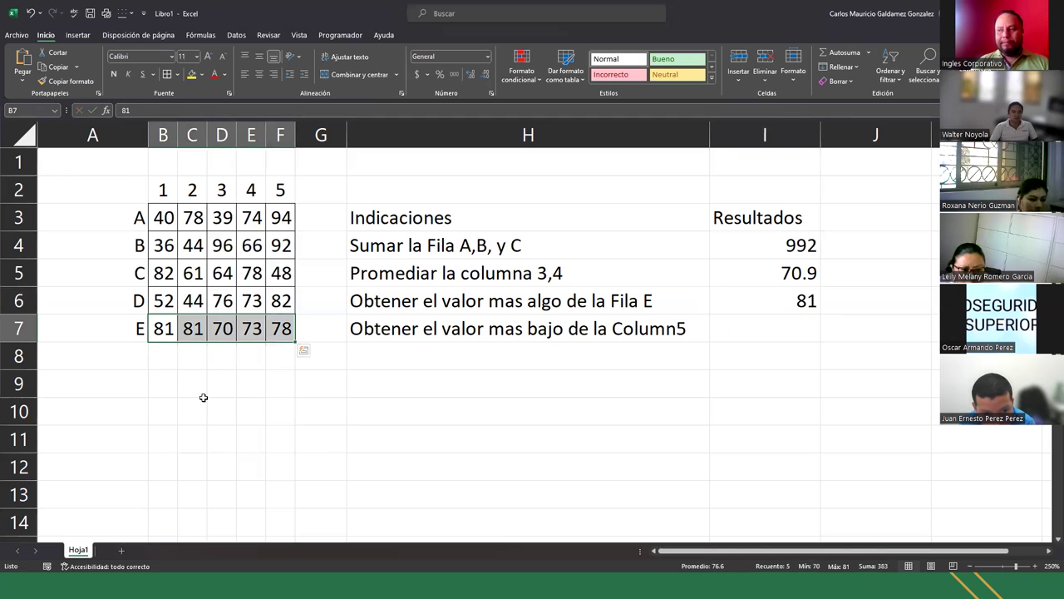
pyautogui.click(737, 299)
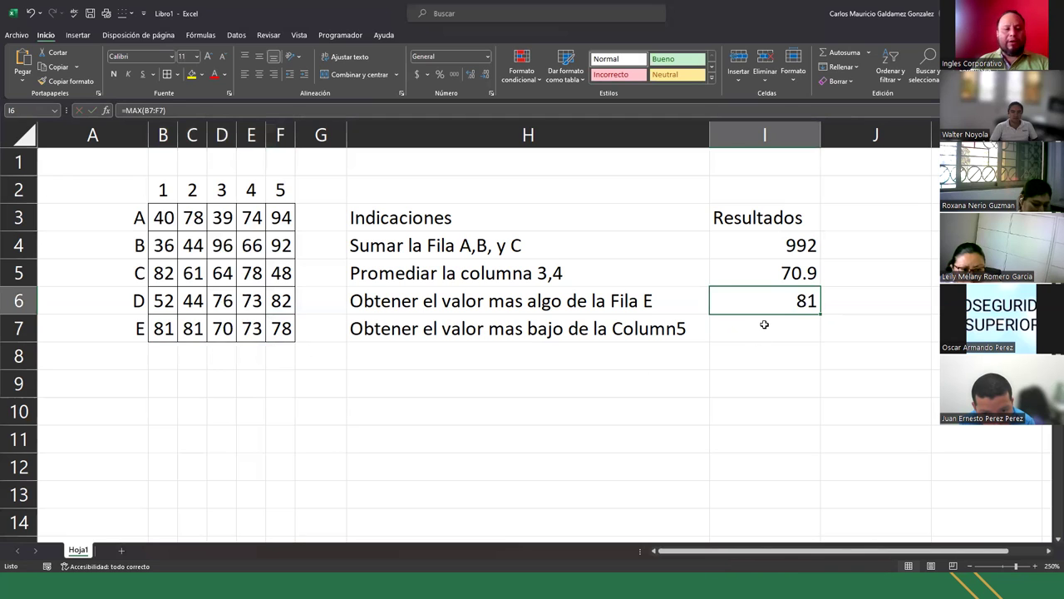
pyautogui.press('F2')
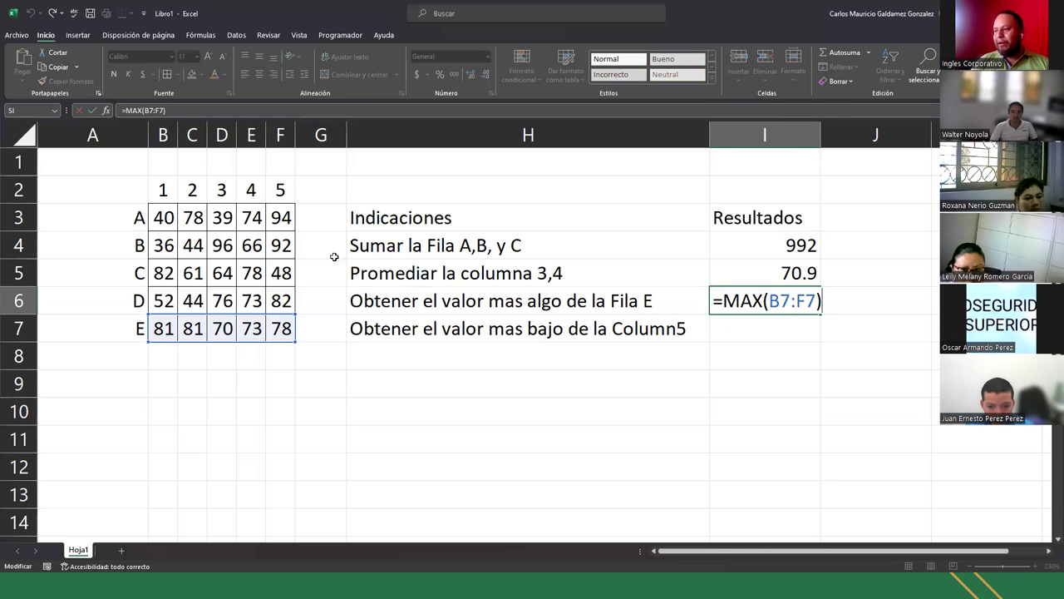
# - Get the lowest value of grid column 5 in cell I7 with the formula +MIN(F3:F7)
pyautogui.doubleClick(748, 330)
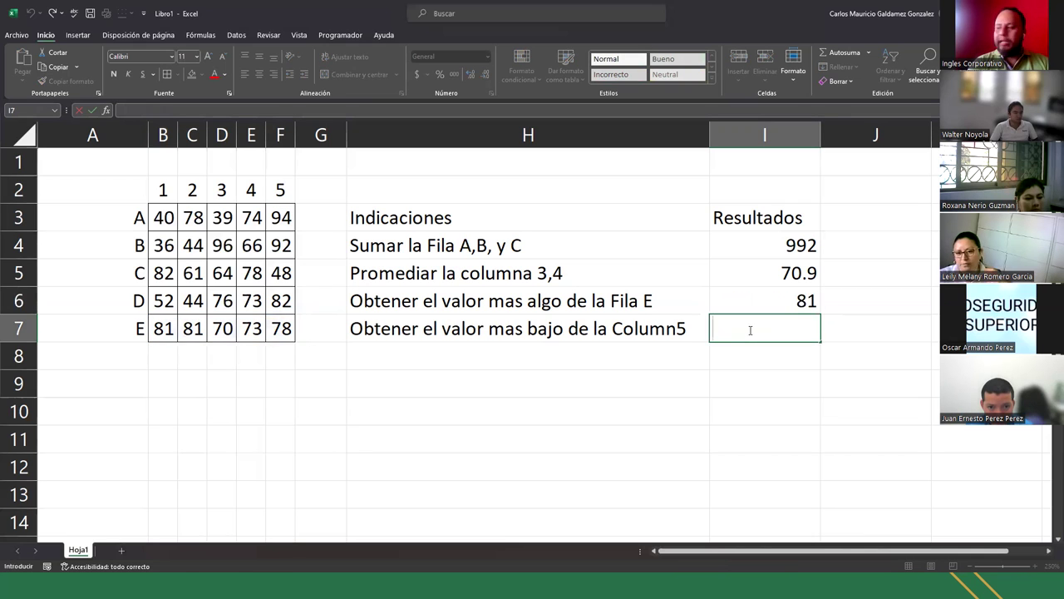
pyautogui.write('+Min')
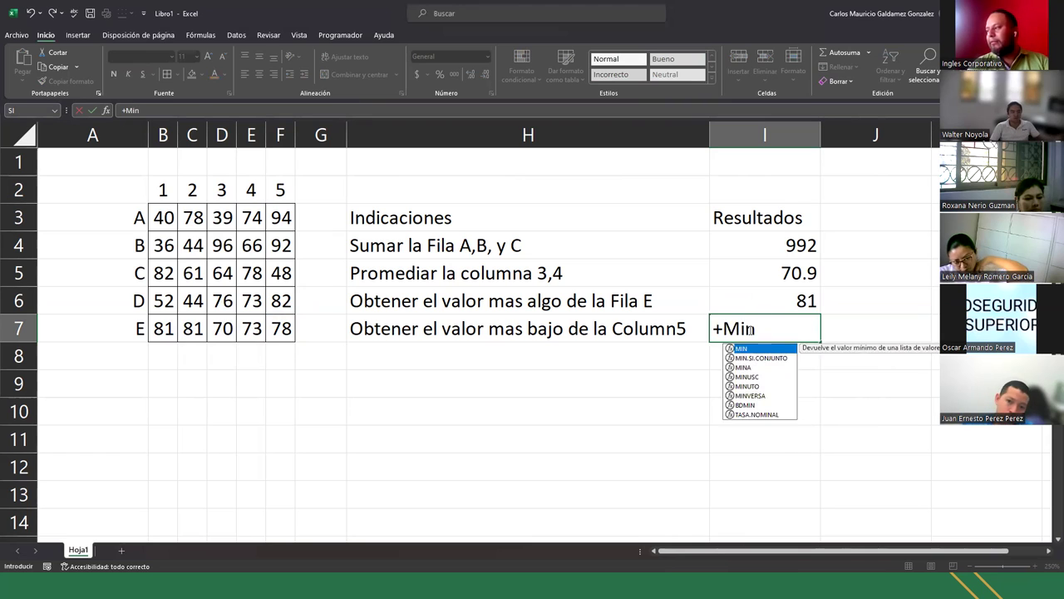
pyautogui.press('Tab')
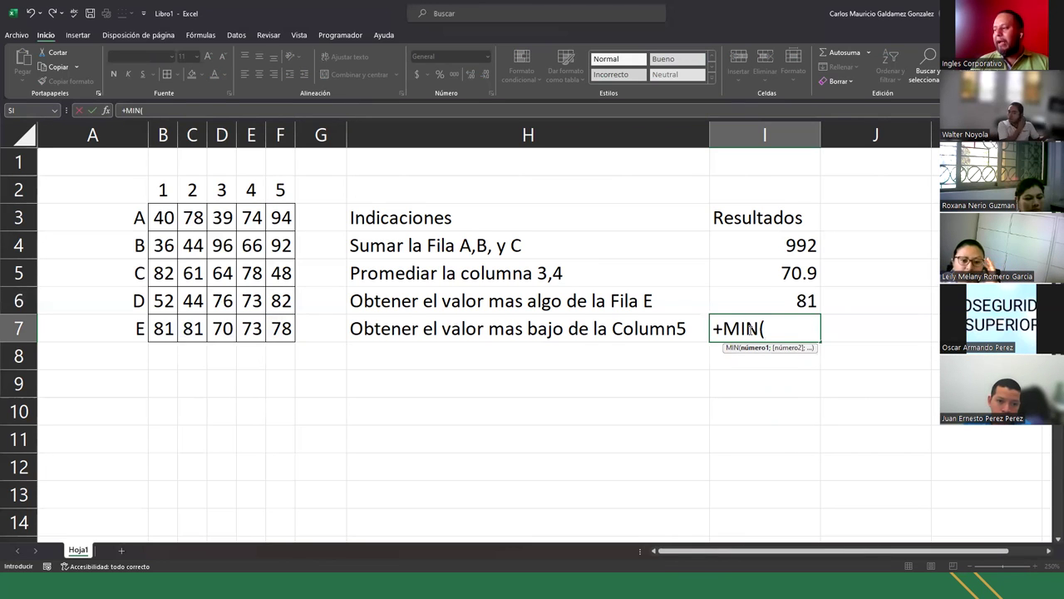
pyautogui.moveTo(283, 217); pyautogui.dragTo(286, 331)
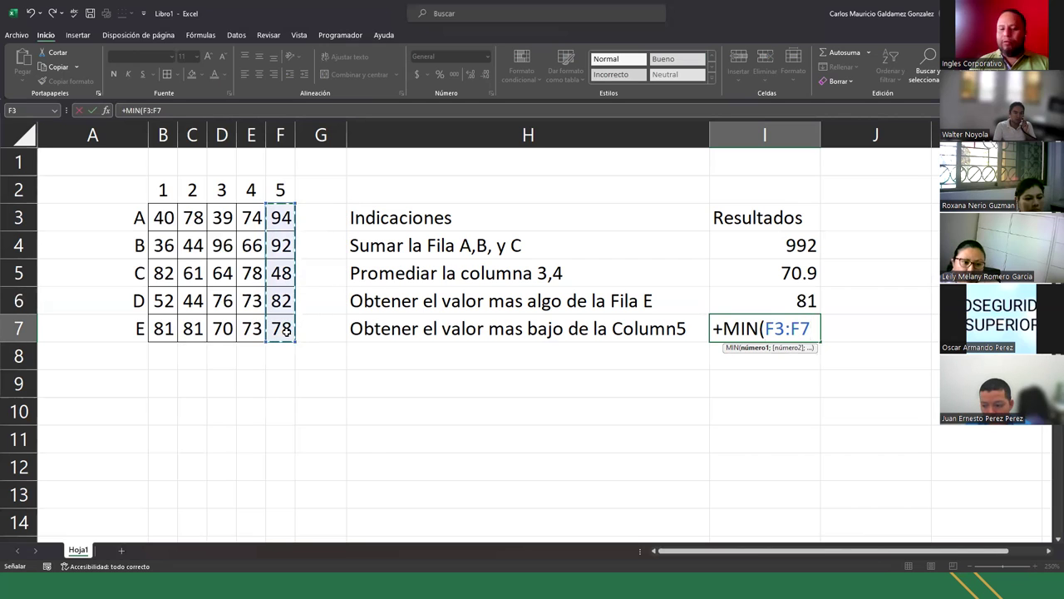
pyautogui.write(')')
pyautogui.press('Return')
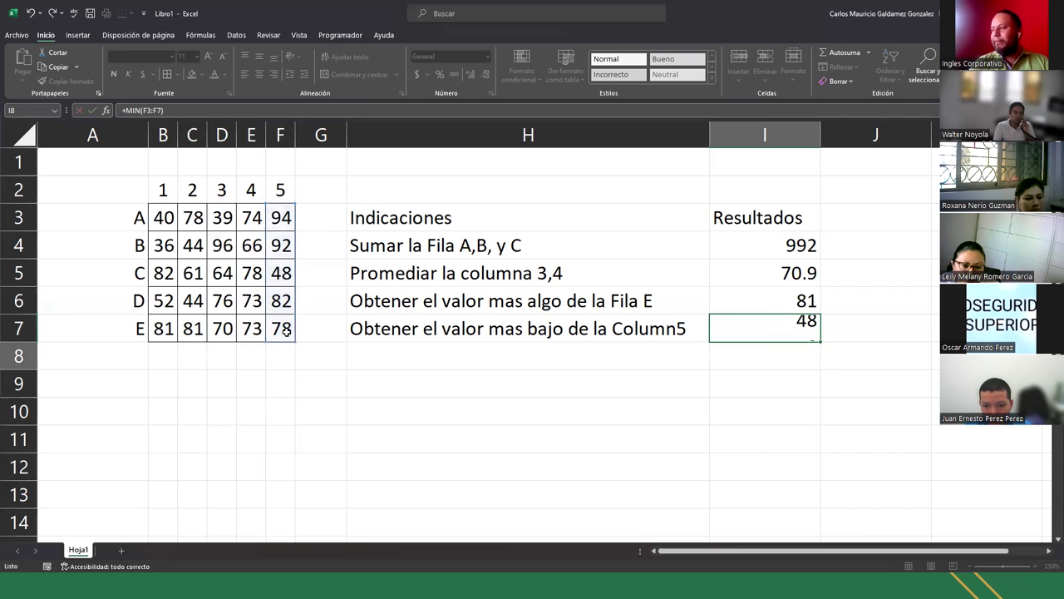
# - Try the suggested error correction that updates the I7 formula to include the adjacent cells
pyautogui.press('Up')
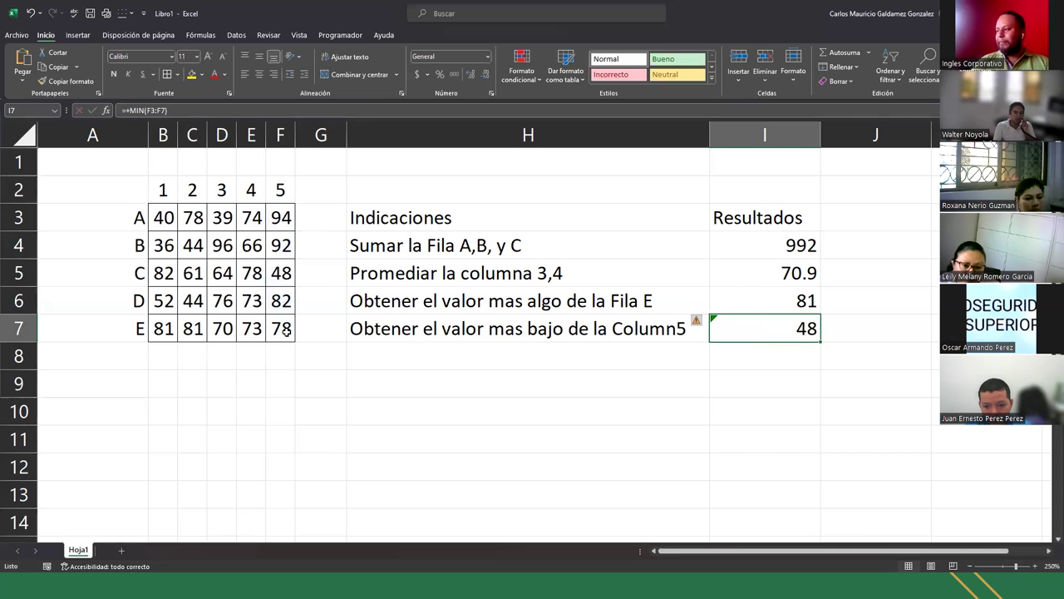
pyautogui.click(695, 324)
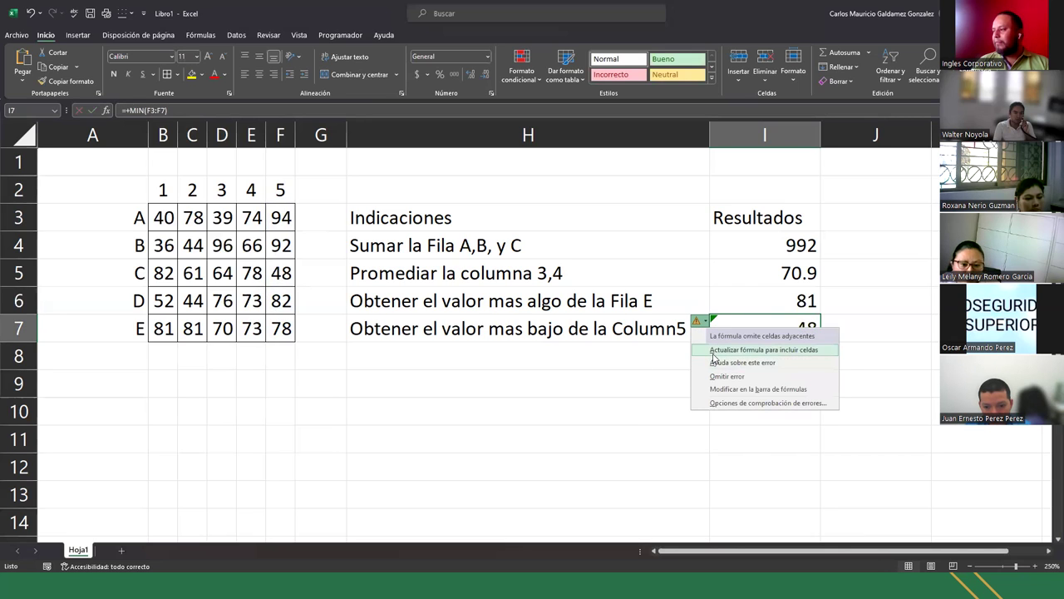
pyautogui.click(713, 350)
# - Restore the range of the MIN formula in I7 to F3:F7
pyautogui.doubleClick(725, 328)
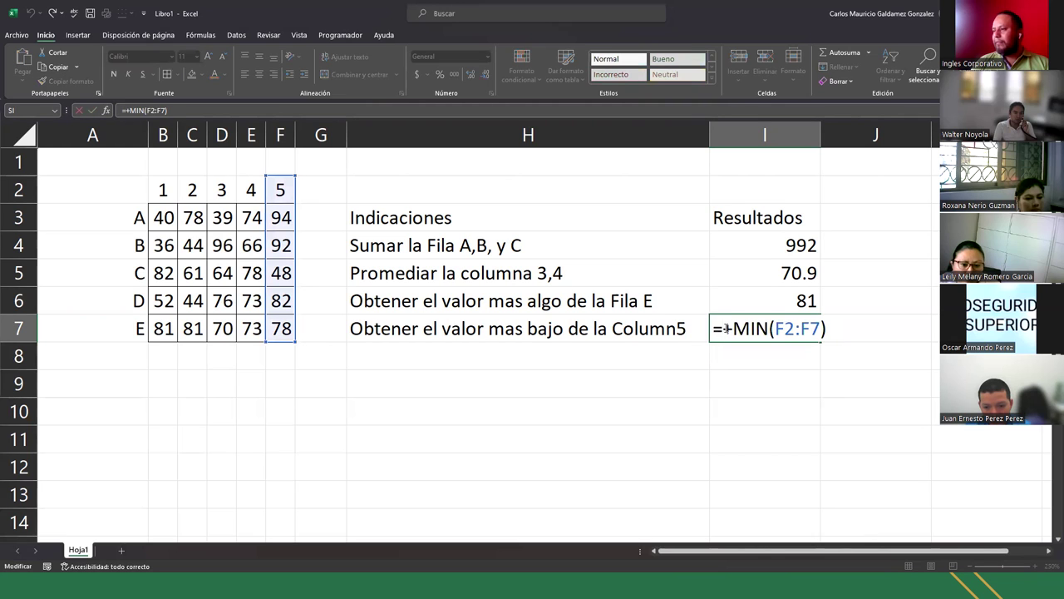
pyautogui.moveTo(302, 177); pyautogui.dragTo(296, 214)
pyautogui.press('Return')
pyautogui.press('Up')
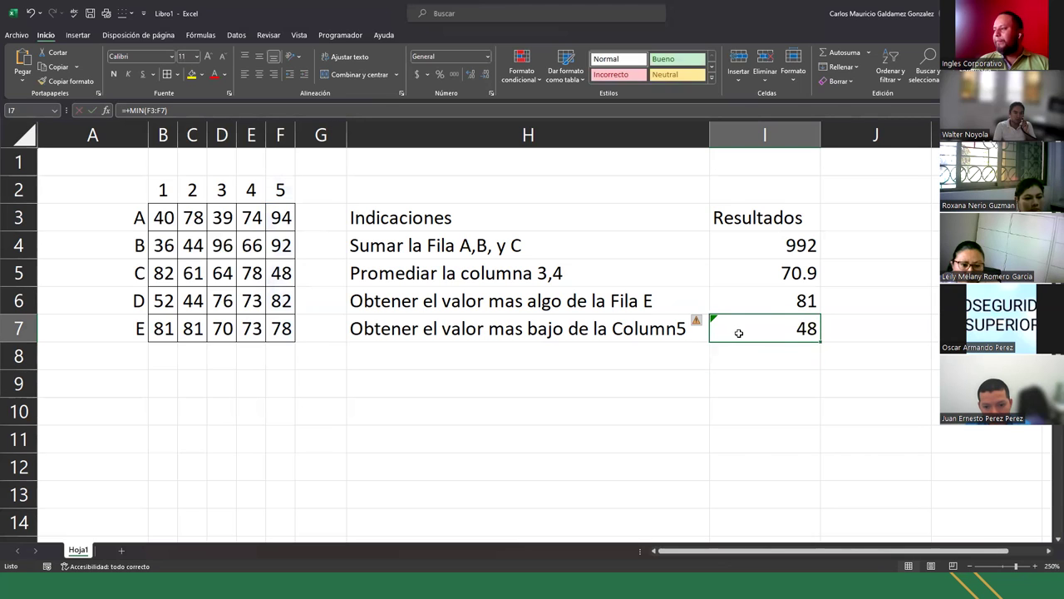
# - Ignore the error flagged on the MIN formula in I7
pyautogui.click(696, 320)
pyautogui.click(723, 371)
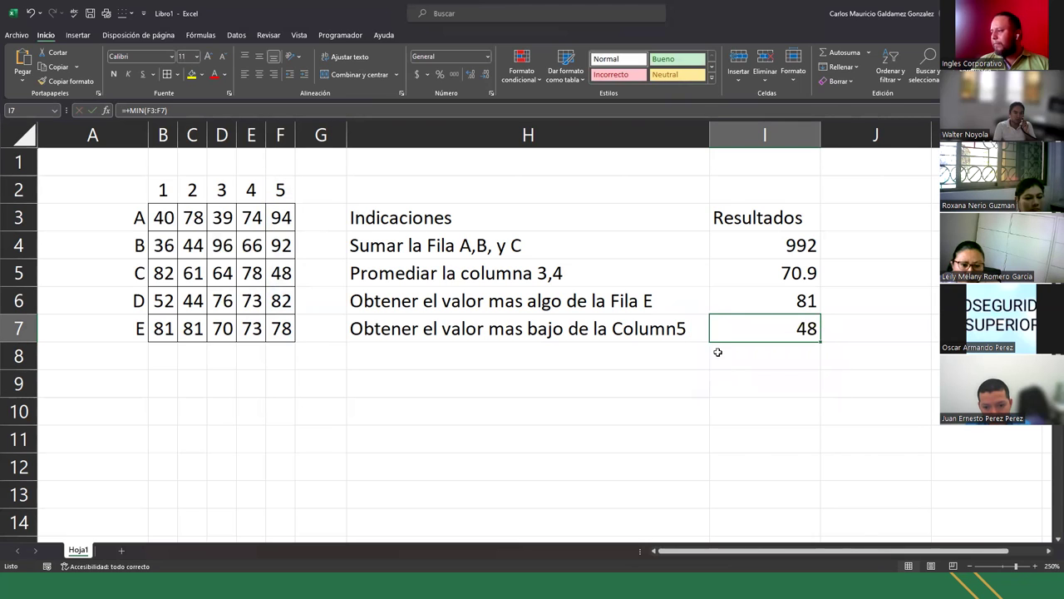
pyautogui.click(687, 375)
# - Review the four calculated results in I4:I7
pyautogui.moveTo(731, 245); pyautogui.dragTo(758, 332)
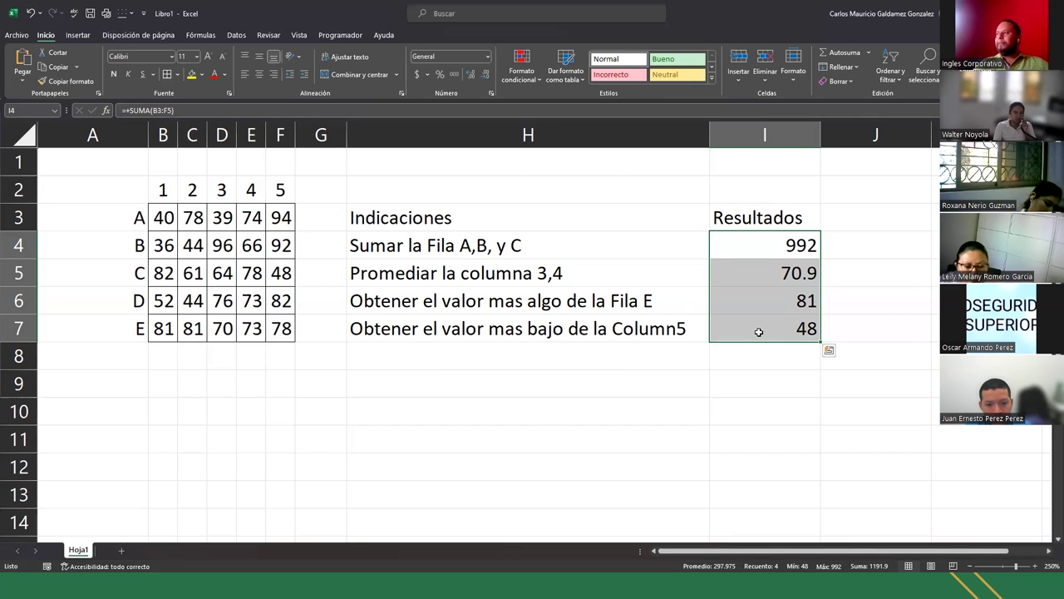
pyautogui.click(490, 359)
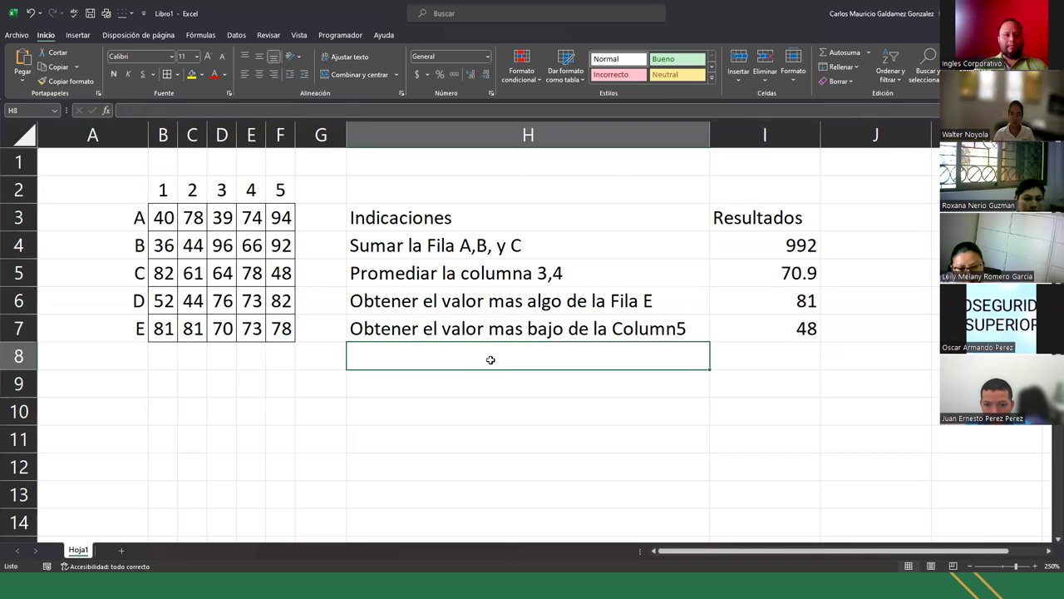
pyautogui.click(173, 391)
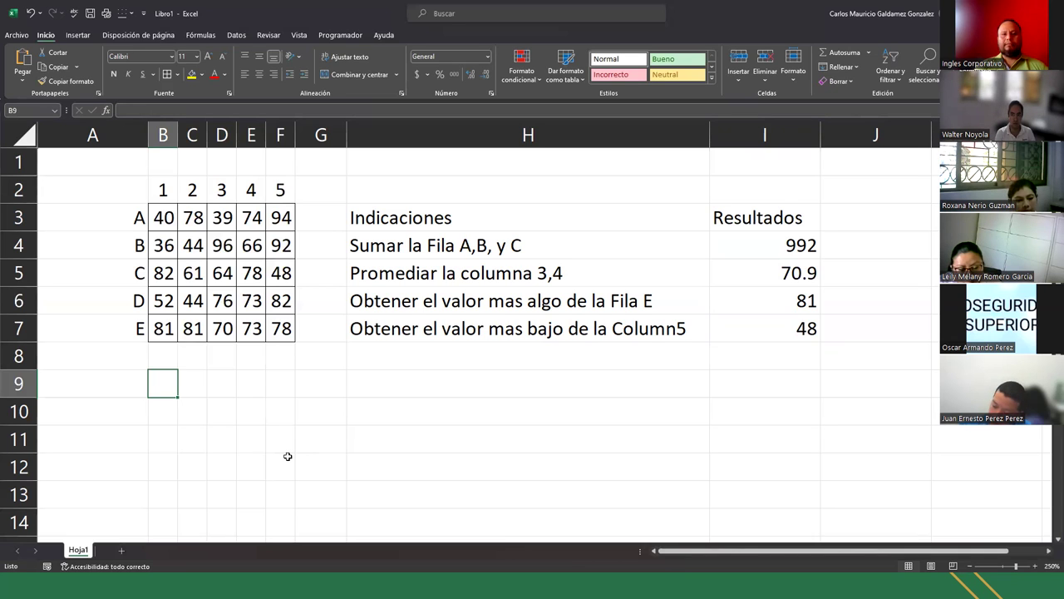
pyautogui.click(288, 456)
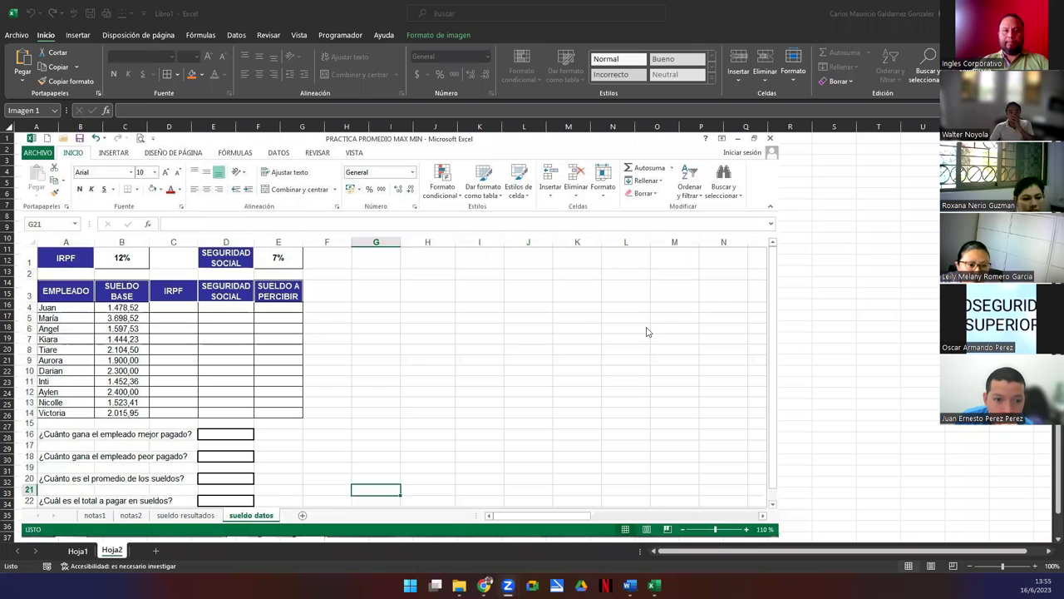
# - Move the picture of the salary exercise on Hoja2 across to about column J, freeing columns A to I
pyautogui.moveTo(255, 216); pyautogui.dragTo(677, 216)
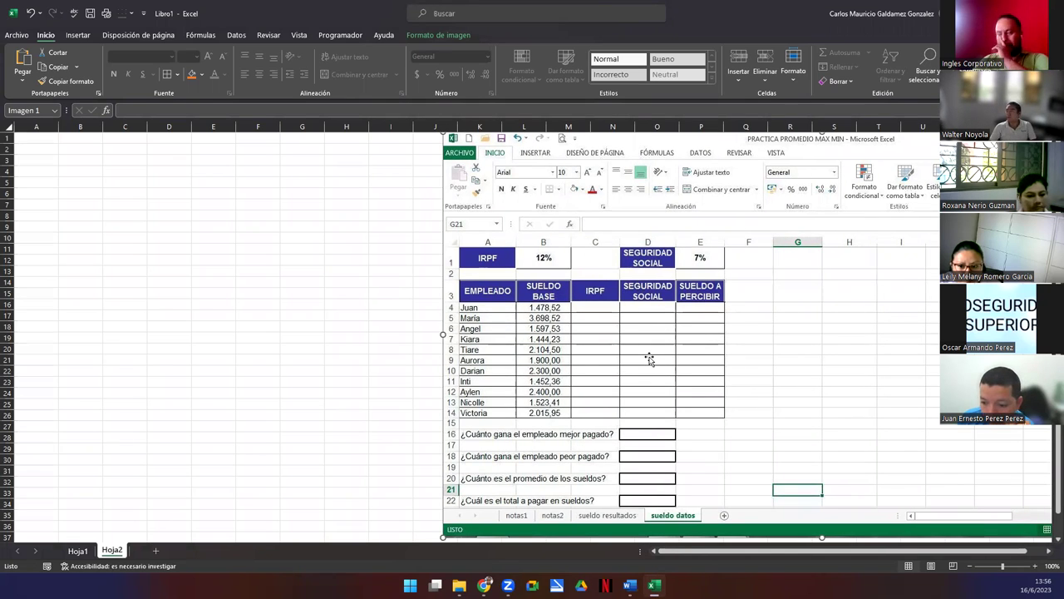
# - Move the salary exercise picture on Hoja2 back to column A and annotate its IRPF rate by hand as "Renta" 10%
pyautogui.moveTo(801, 351); pyautogui.dragTo(367, 262)
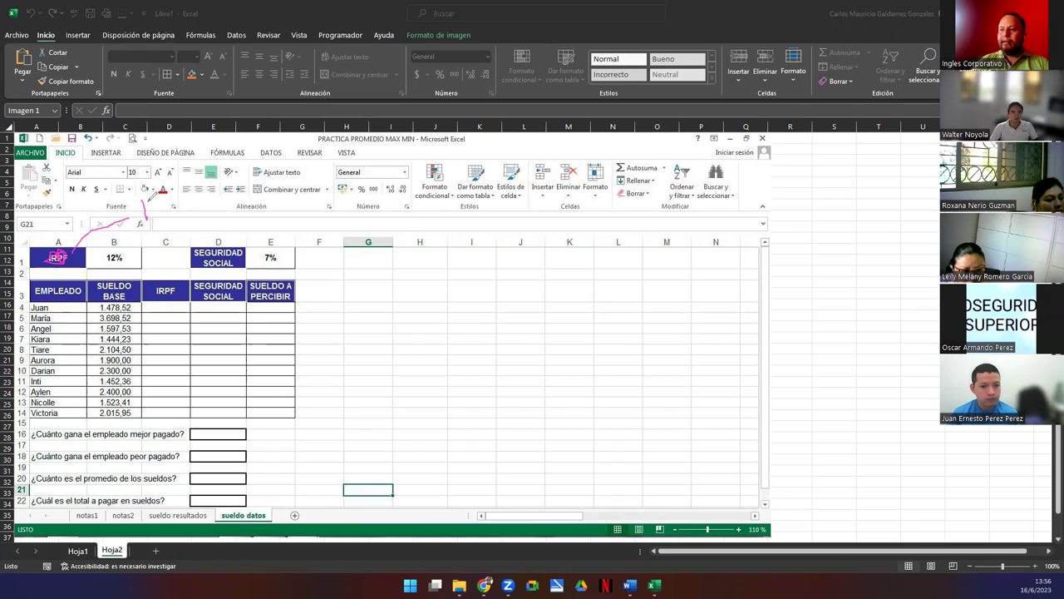
pyautogui.moveTo(176, 205)
pyautogui.mouseDown()
pyautogui.moveTo(198, 214)
pyautogui.moveTo(207, 199)
pyautogui.moveTo(218, 214)
pyautogui.mouseUp()
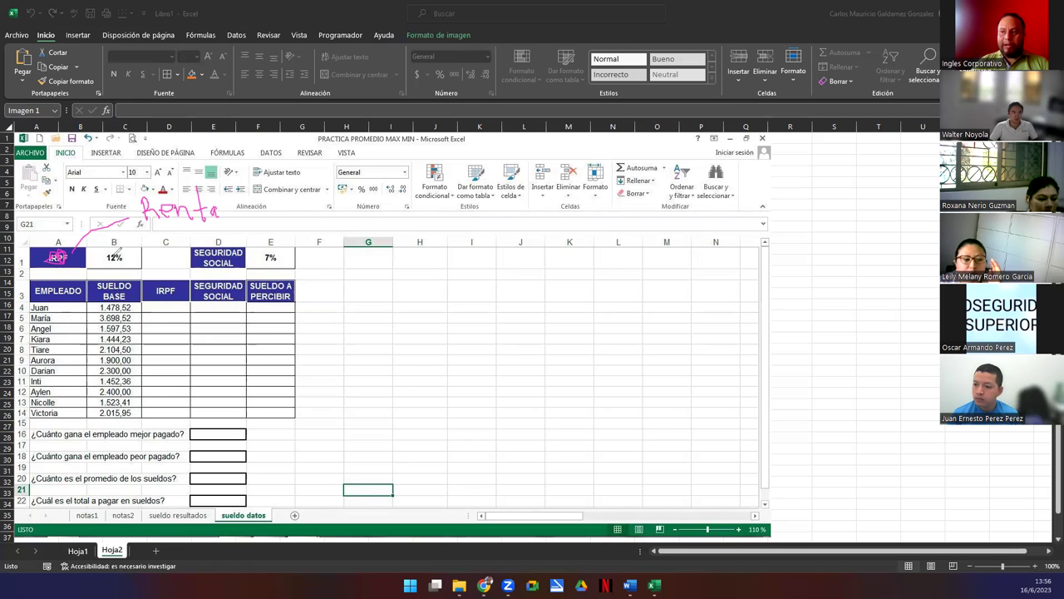
pyautogui.moveTo(103, 265)
pyautogui.mouseDown()
pyautogui.moveTo(186, 222)
pyautogui.moveTo(198, 239)
pyautogui.mouseUp()
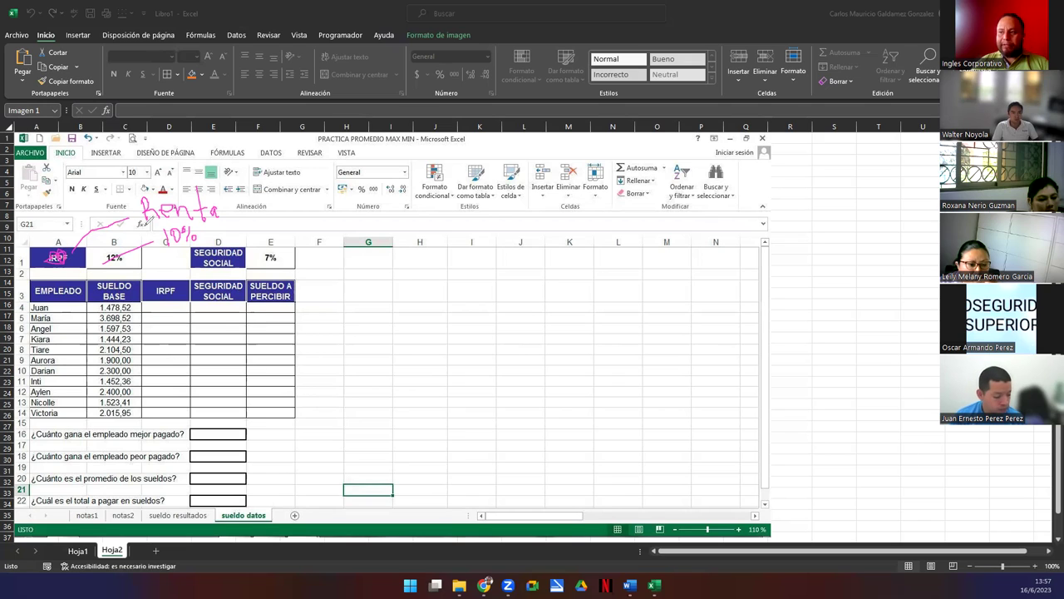
pyautogui.moveTo(273, 213); pyautogui.dragTo(143, 225)
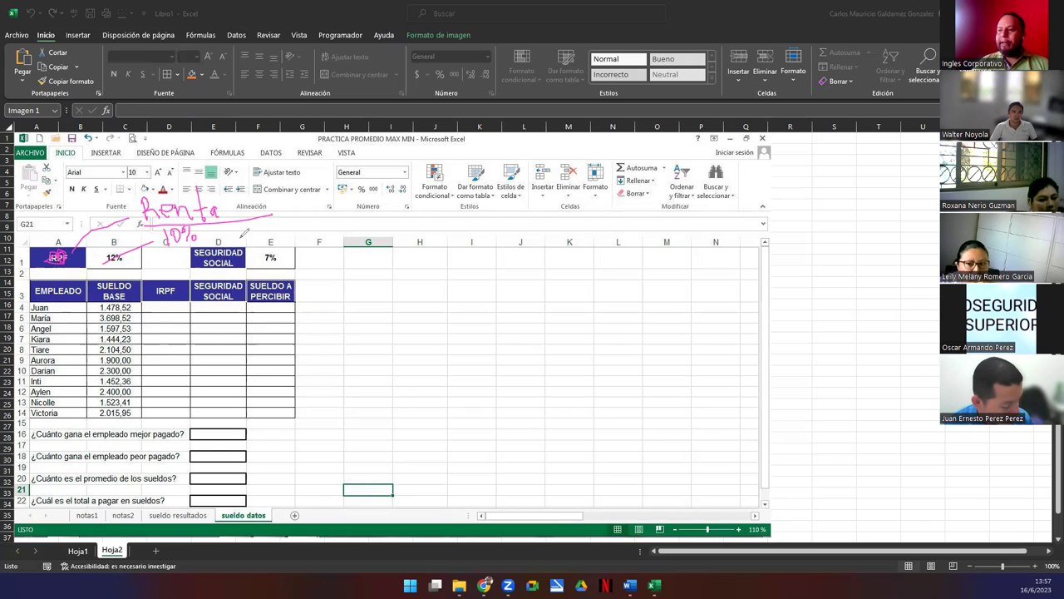
# - Annotate SEGURIDAD SOCIAL in the picture as "ISSS", strike out its 7% rate and write 3% beside it
pyautogui.moveTo(238, 247); pyautogui.dragTo(342, 221)
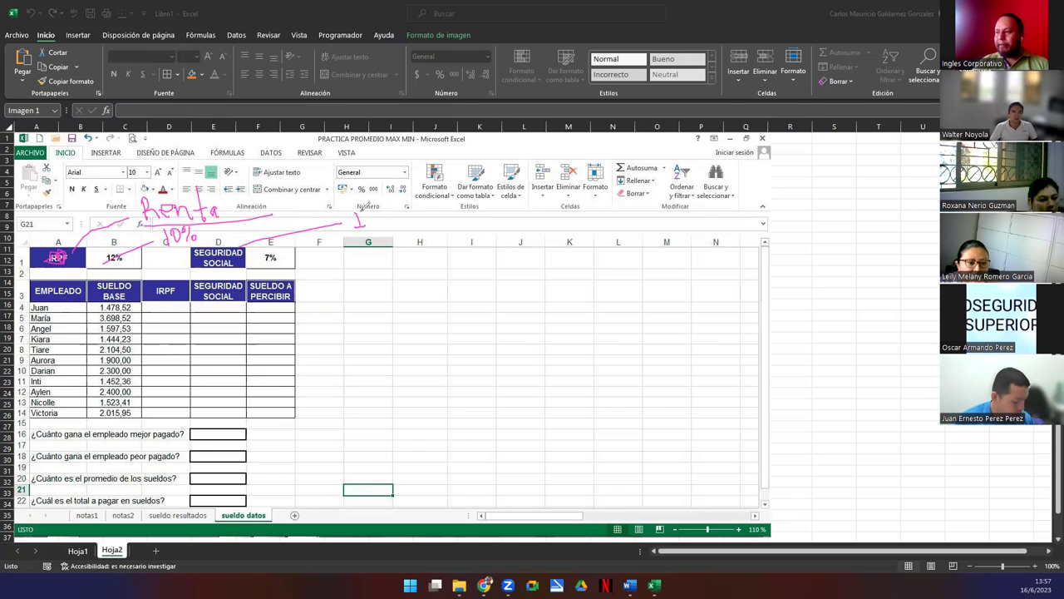
pyautogui.moveTo(372, 204)
pyautogui.mouseDown()
pyautogui.moveTo(389, 223)
pyautogui.moveTo(395, 208)
pyautogui.moveTo(386, 224)
pyautogui.moveTo(399, 216)
pyautogui.moveTo(402, 226)
pyautogui.mouseUp()
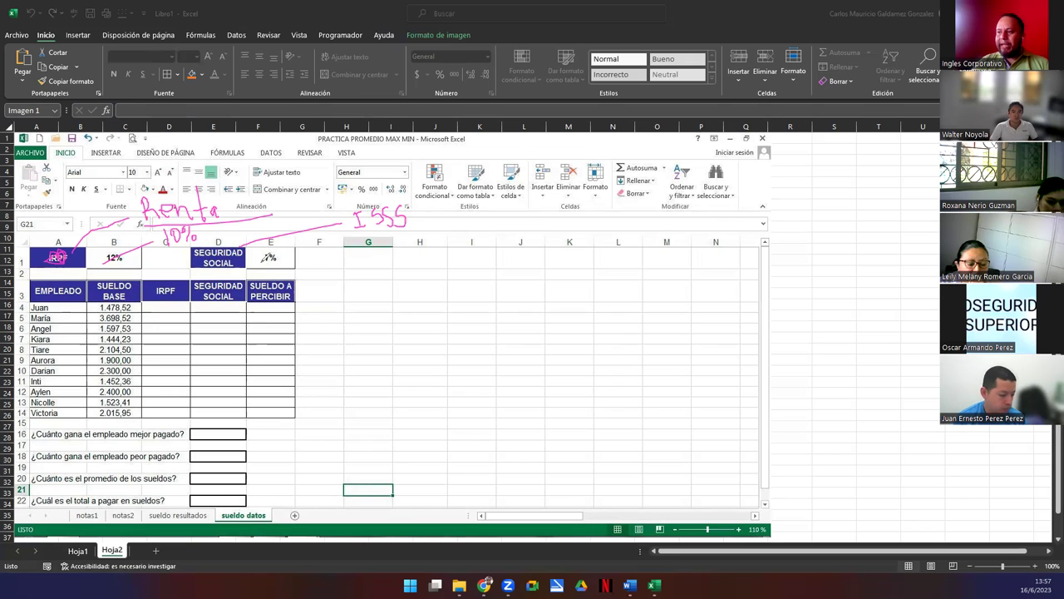
pyautogui.moveTo(291, 254); pyautogui.dragTo(263, 261)
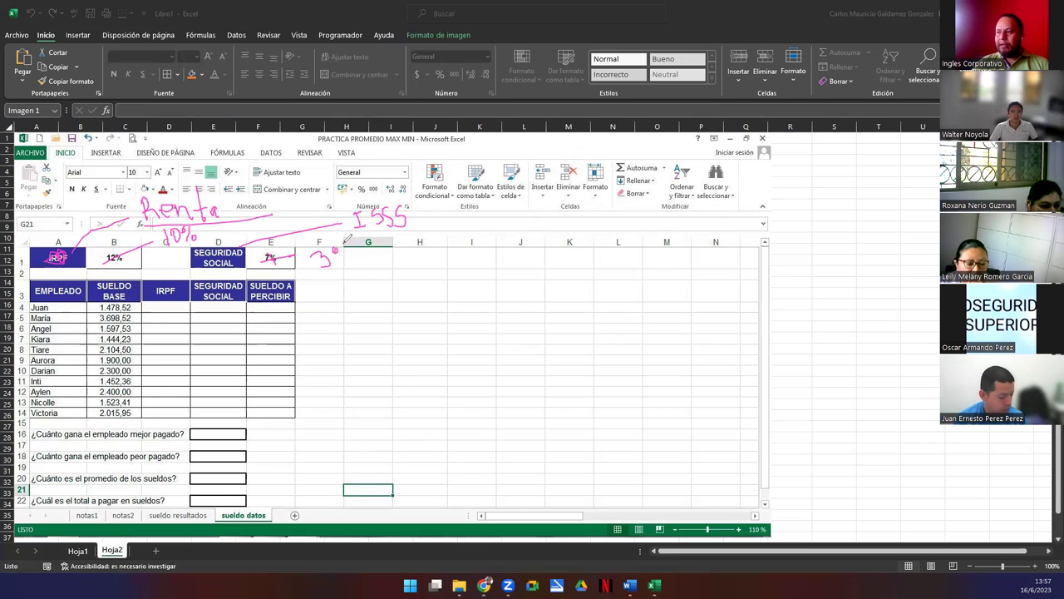
pyautogui.moveTo(341, 248)
pyautogui.mouseDown()
pyautogui.moveTo(333, 268)
pyautogui.moveTo(346, 266)
pyautogui.mouseUp()
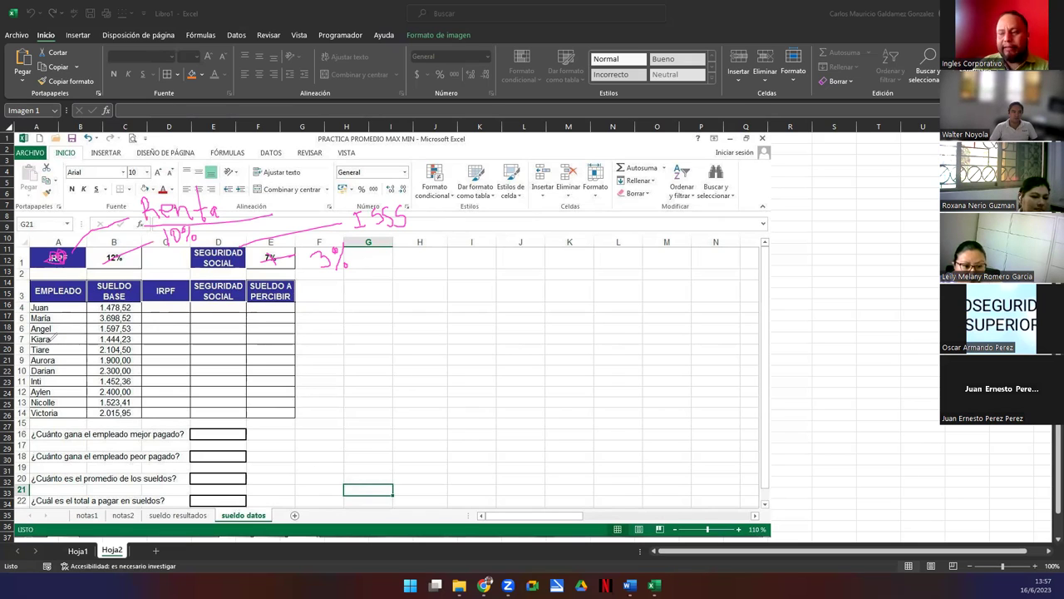
# - Mark the first two base salaries, cross out the IRPF column header and mark the IRPF cells of the first three employees
pyautogui.moveTo(89, 308); pyautogui.dragTo(97, 308)
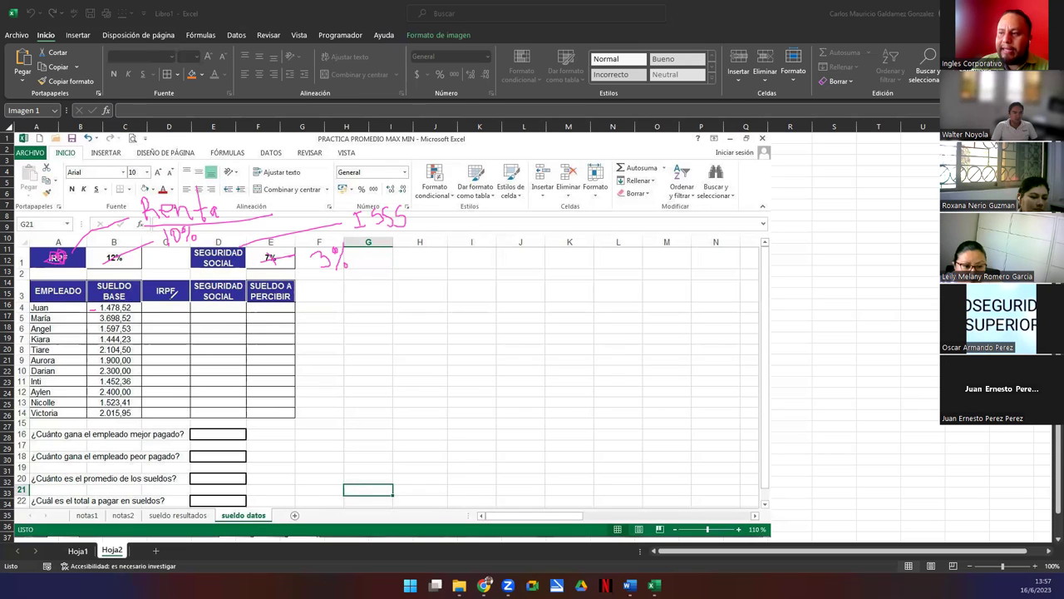
pyautogui.moveTo(155, 289); pyautogui.dragTo(178, 293)
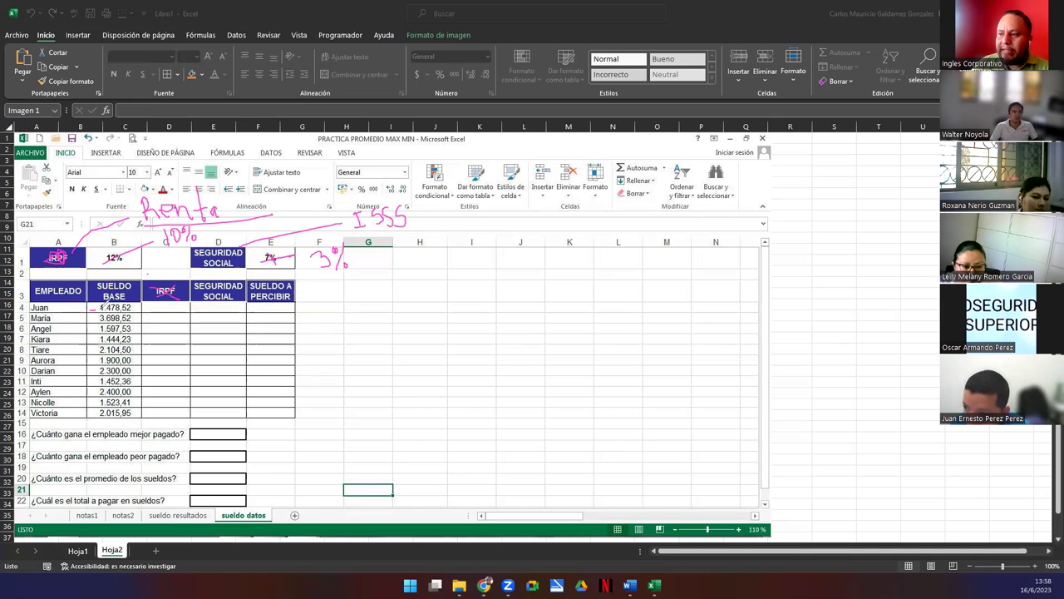
pyautogui.moveTo(93, 317); pyautogui.dragTo(100, 319)
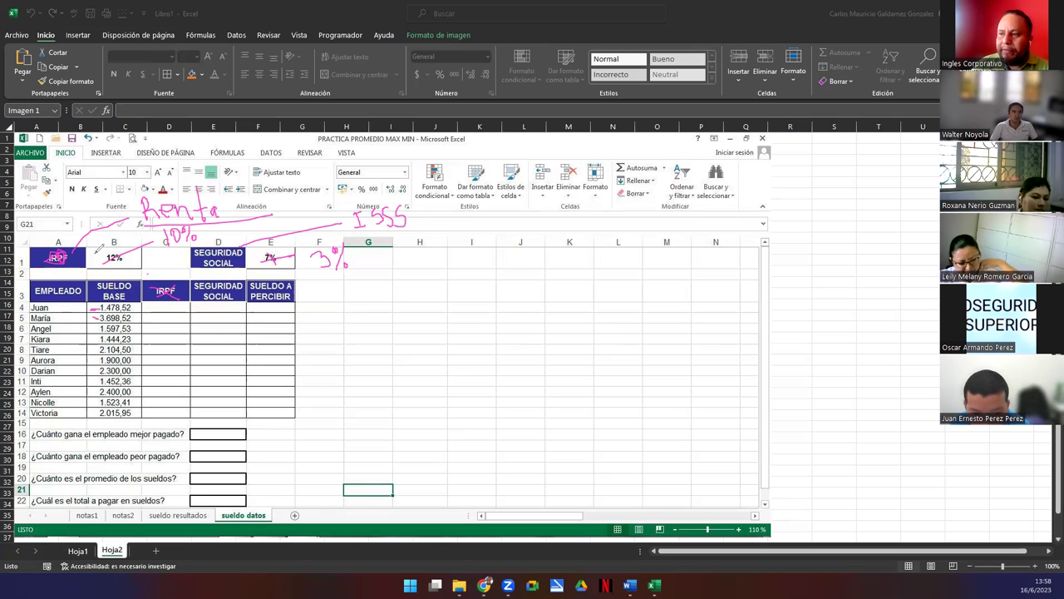
pyautogui.moveTo(169, 230); pyautogui.dragTo(165, 243)
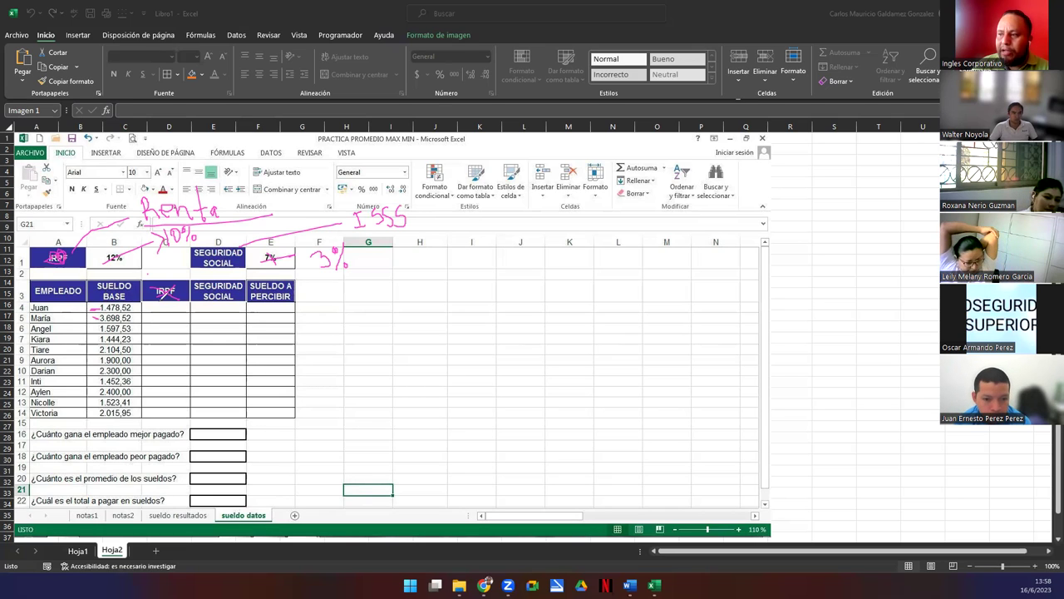
pyautogui.moveTo(157, 308); pyautogui.dragTo(170, 307)
pyautogui.moveTo(158, 321)
pyautogui.mouseDown()
pyautogui.moveTo(168, 317)
pyautogui.moveTo(170, 327)
pyautogui.mouseUp()
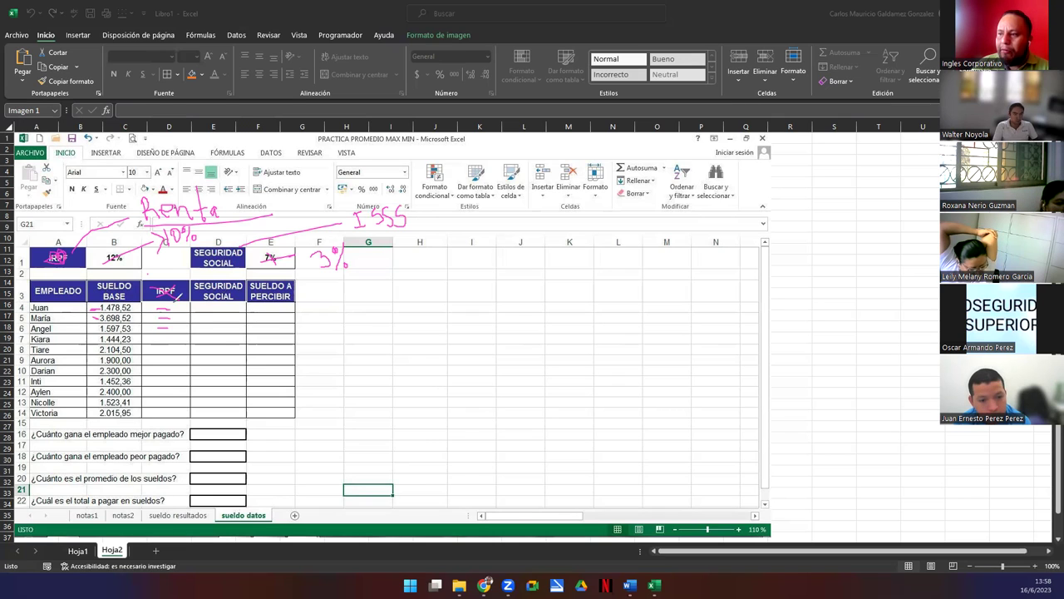
# - Mark the first SEGURIDAD SOCIAL cells and the first SUELDO A PERCIBIR cell, and outline the three empty columns of the pictured table
pyautogui.moveTo(309, 261); pyautogui.dragTo(321, 254)
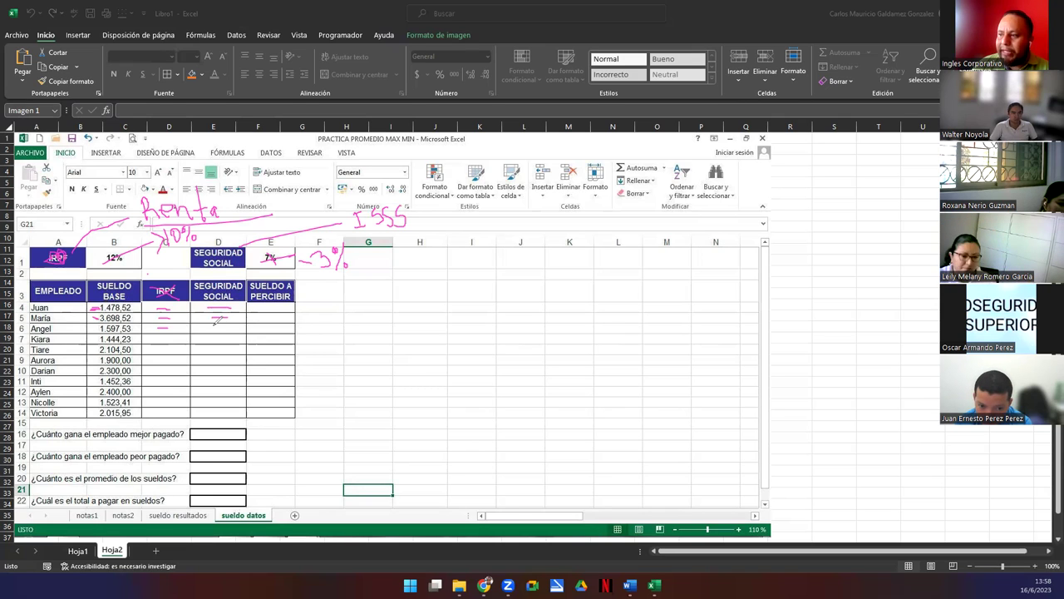
pyautogui.moveTo(211, 329); pyautogui.dragTo(230, 328)
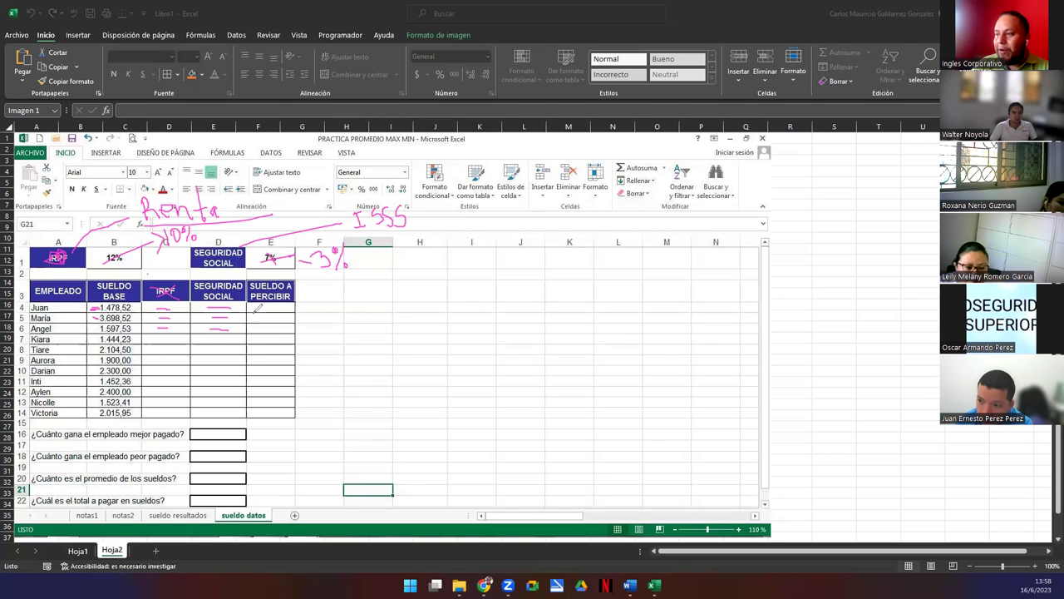
pyautogui.moveTo(255, 308); pyautogui.dragTo(280, 308)
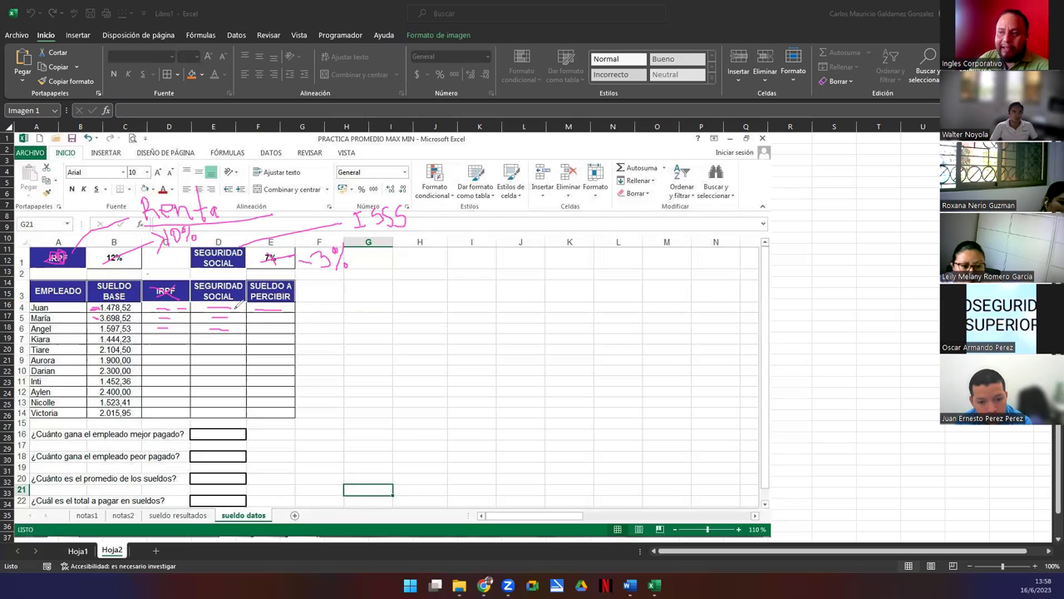
pyautogui.moveTo(273, 308); pyautogui.dragTo(294, 309)
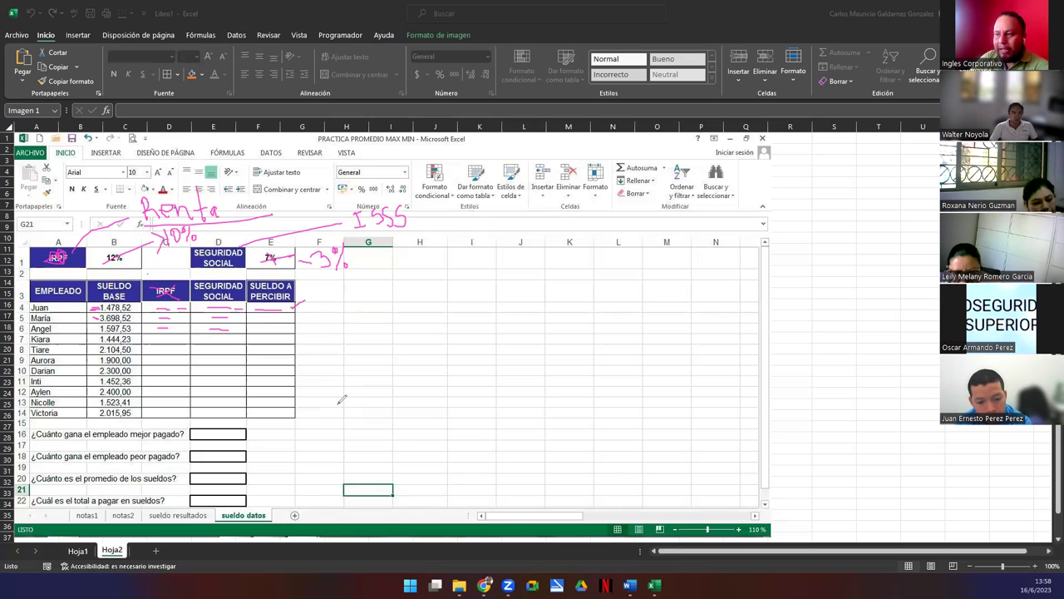
pyautogui.moveTo(147, 306)
pyautogui.mouseDown()
pyautogui.moveTo(158, 410)
pyautogui.moveTo(288, 409)
pyautogui.moveTo(299, 293)
pyautogui.moveTo(143, 294)
pyautogui.mouseUp()
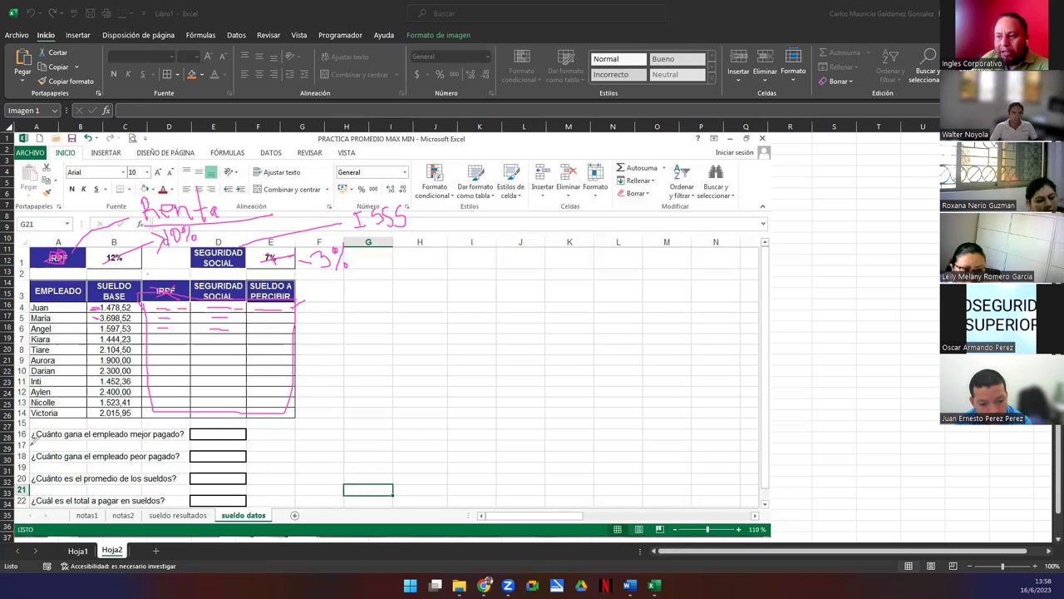
# - Underline the best-paid and worst-paid employee questions and draw arrows from their answer boxes up to the SUELDO A PERCIBIR column
pyautogui.moveTo(30, 445); pyautogui.dragTo(84, 445)
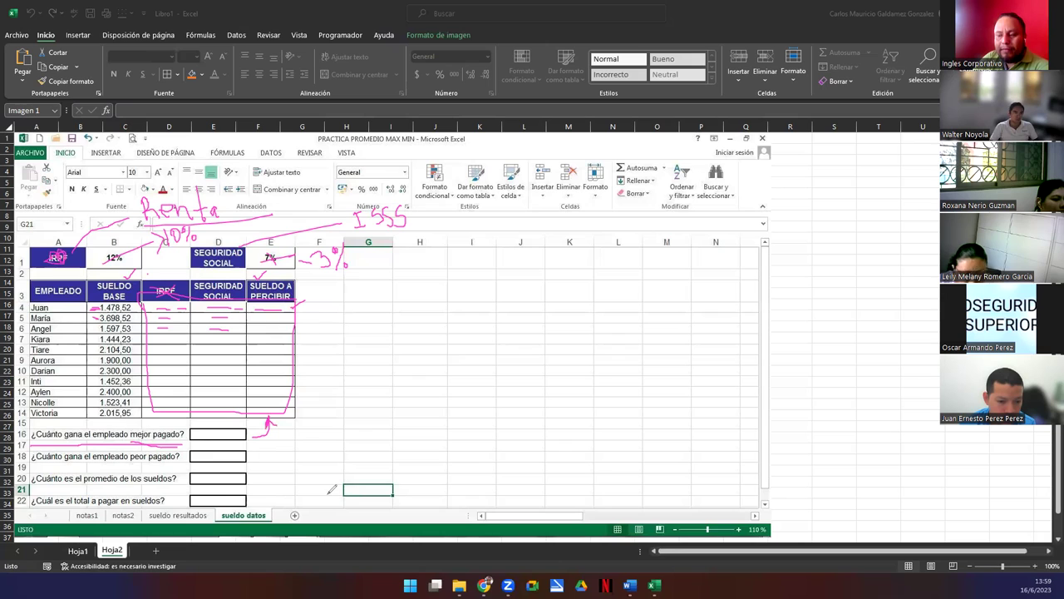
pyautogui.moveTo(37, 462); pyautogui.dragTo(192, 467)
pyautogui.click(100, 468)
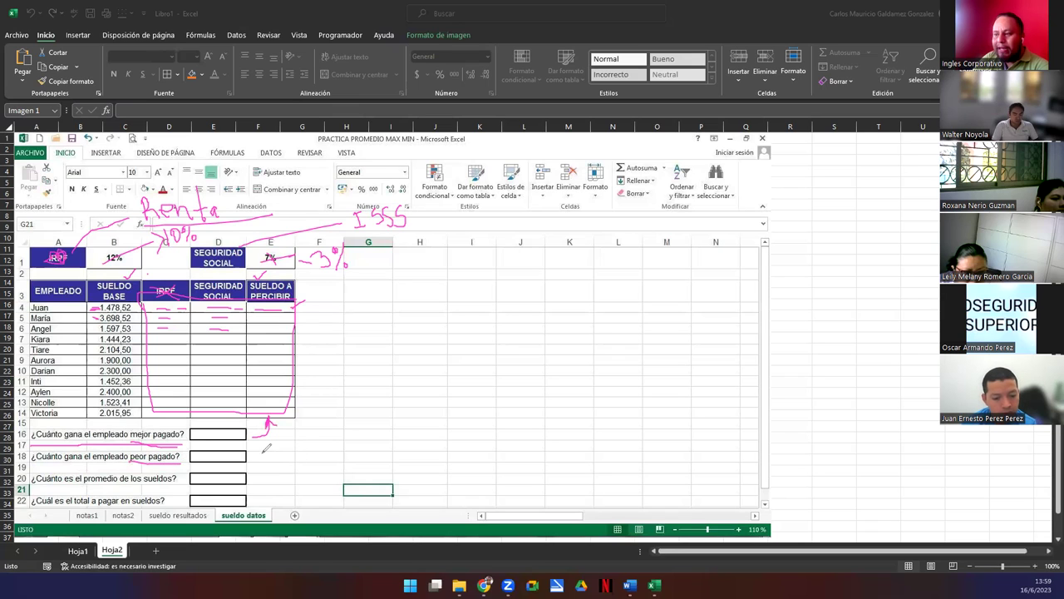
pyautogui.moveTo(258, 458)
pyautogui.mouseDown()
pyautogui.moveTo(287, 454)
pyautogui.moveTo(288, 419)
pyautogui.moveTo(295, 431)
pyautogui.mouseUp()
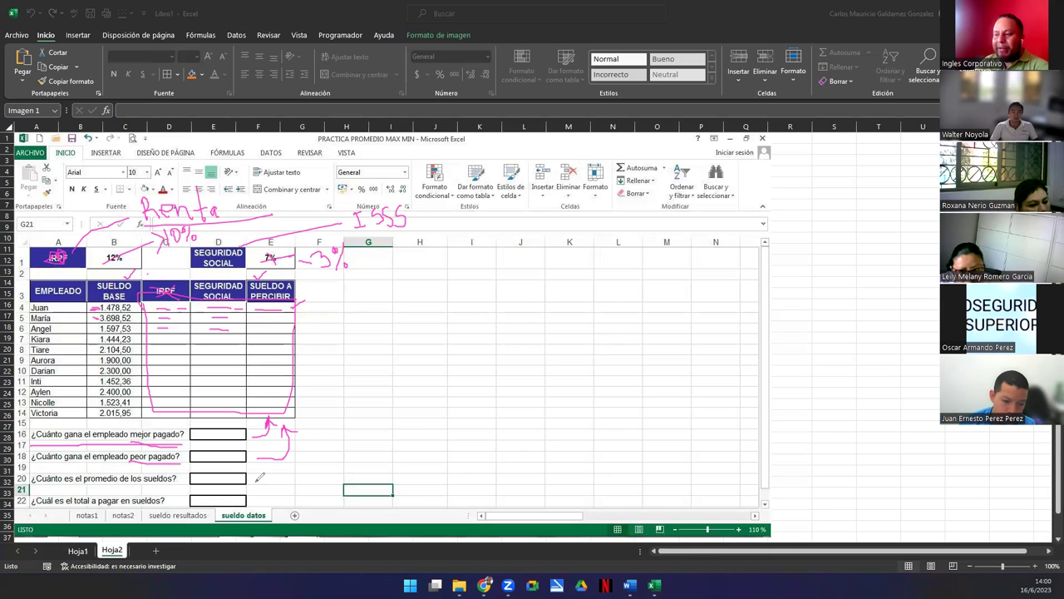
# - Draw arrows from the average-salary and total-to-pay answer boxes up towards the table, and mark both boxes
pyautogui.moveTo(257, 480); pyautogui.dragTo(303, 461)
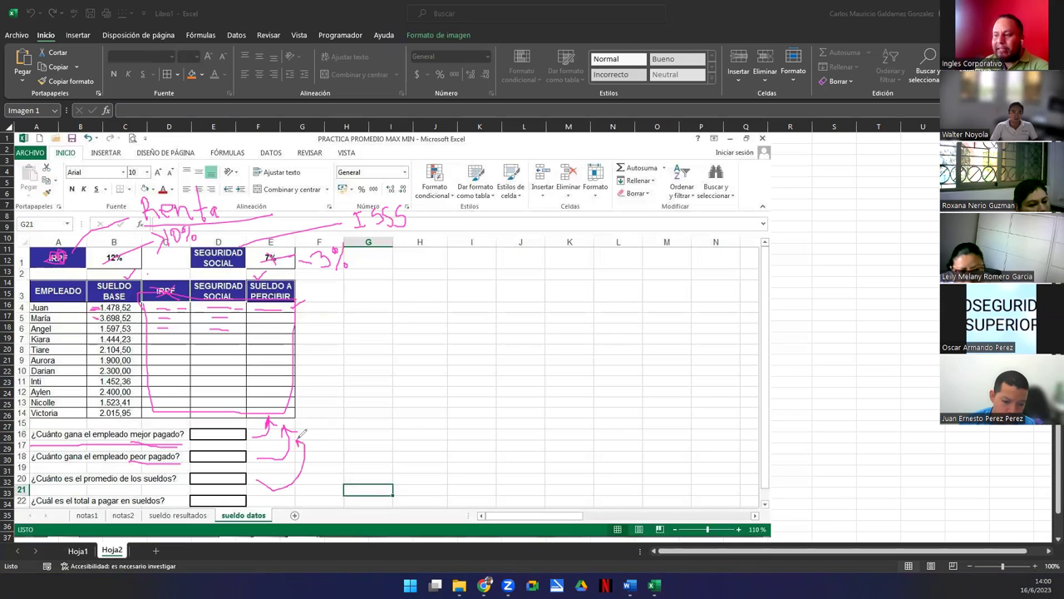
pyautogui.moveTo(319, 489); pyautogui.dragTo(259, 504)
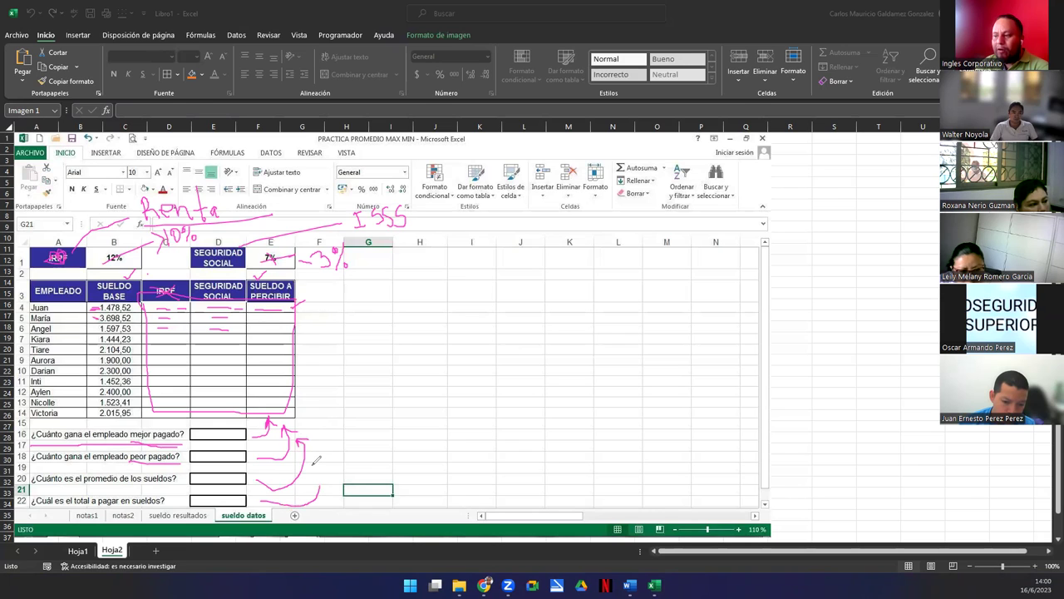
pyautogui.moveTo(310, 478); pyautogui.dragTo(323, 476)
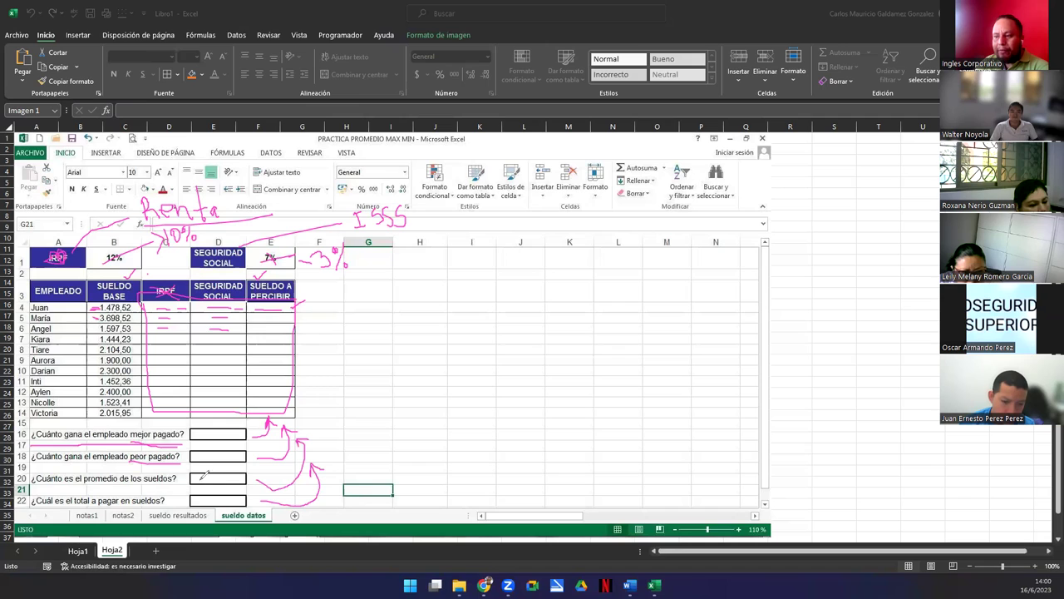
pyautogui.moveTo(199, 478); pyautogui.dragTo(224, 478)
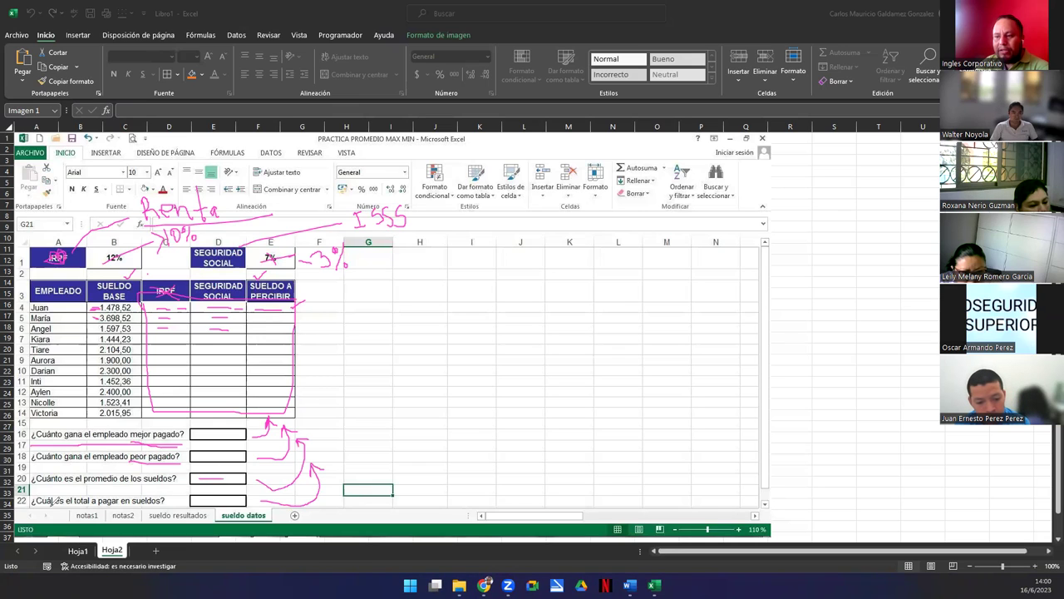
pyautogui.moveTo(197, 499); pyautogui.dragTo(226, 500)
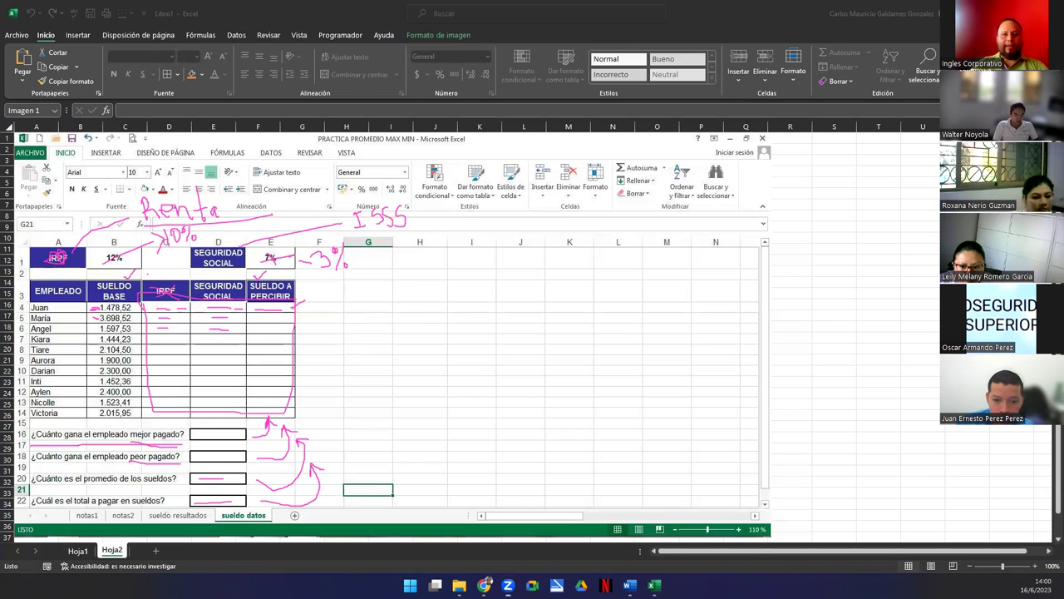
pyautogui.click(424, 404)
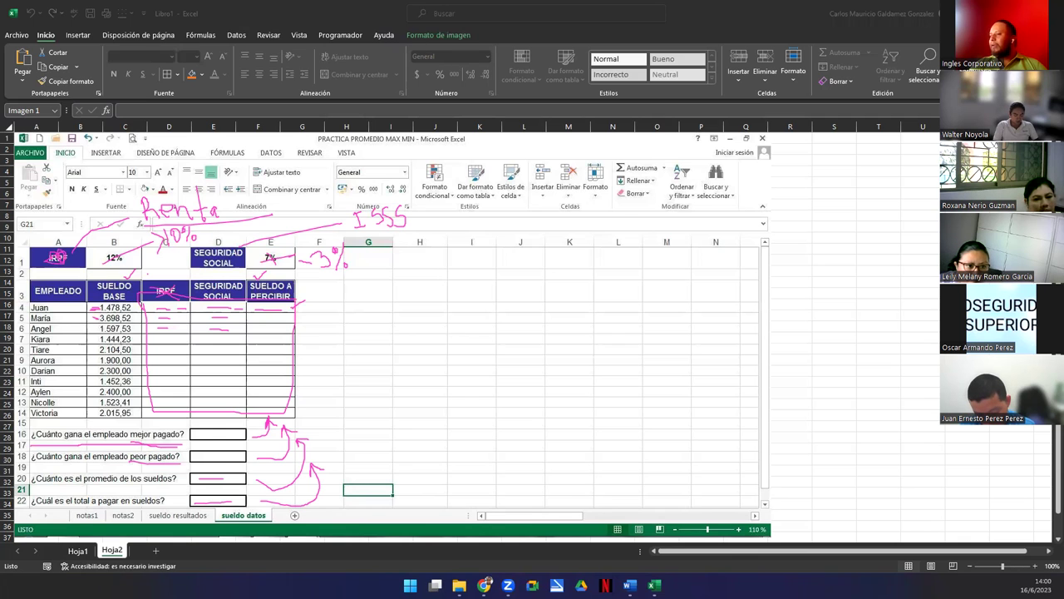
pyautogui.hotkey('alt', 'Tab')
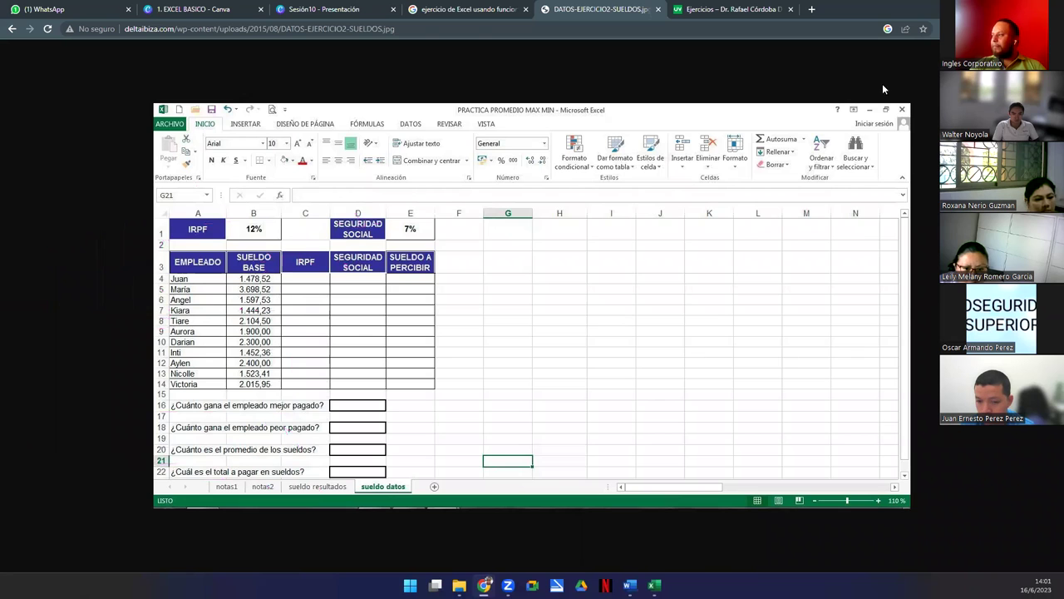
pyautogui.click(316, 10)
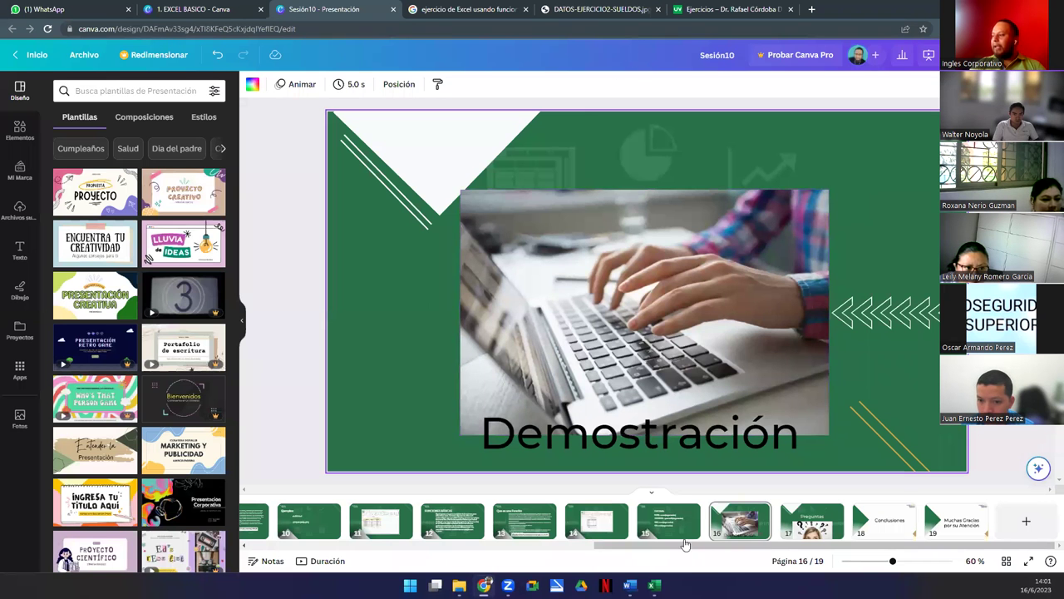
pyautogui.click(629, 500)
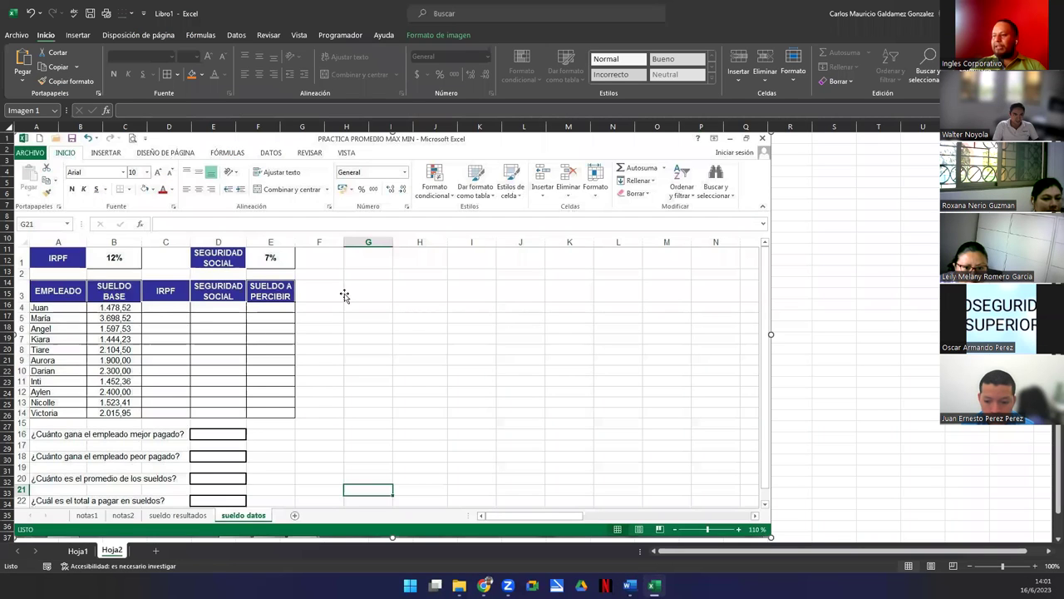
pyautogui.moveTo(584, 294); pyautogui.dragTo(340, 215)
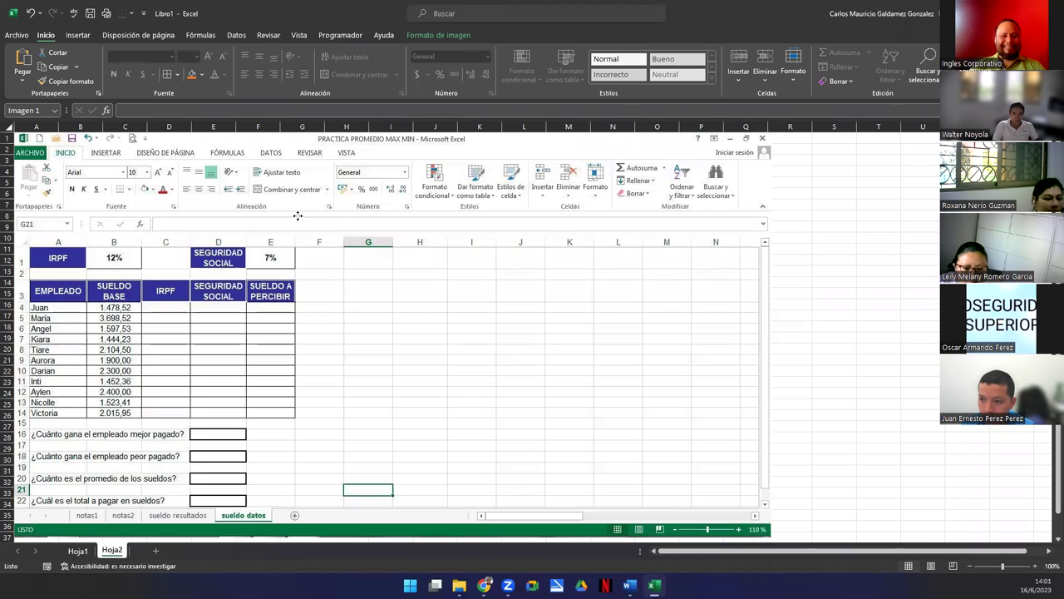
pyautogui.moveTo(413, 280); pyautogui.dragTo(393, 244)
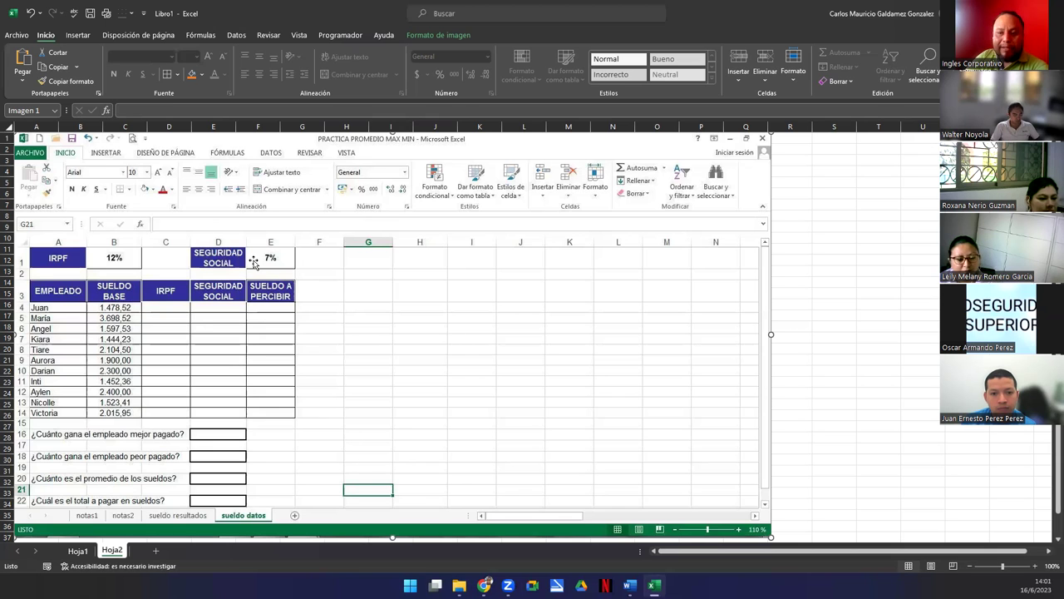
# - Switch to the Sesión10 presentation in Canva, show it full screen and advance to the closing slide "Muchas Gracias por su Atención"
pyautogui.hotkey('alt', 'Tab')
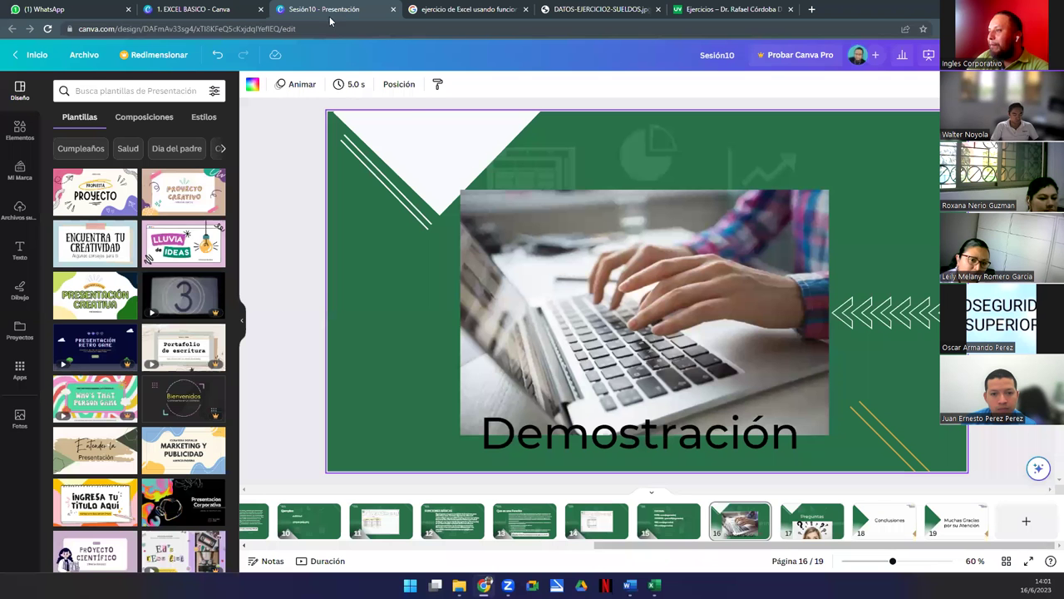
pyautogui.click(1027, 559)
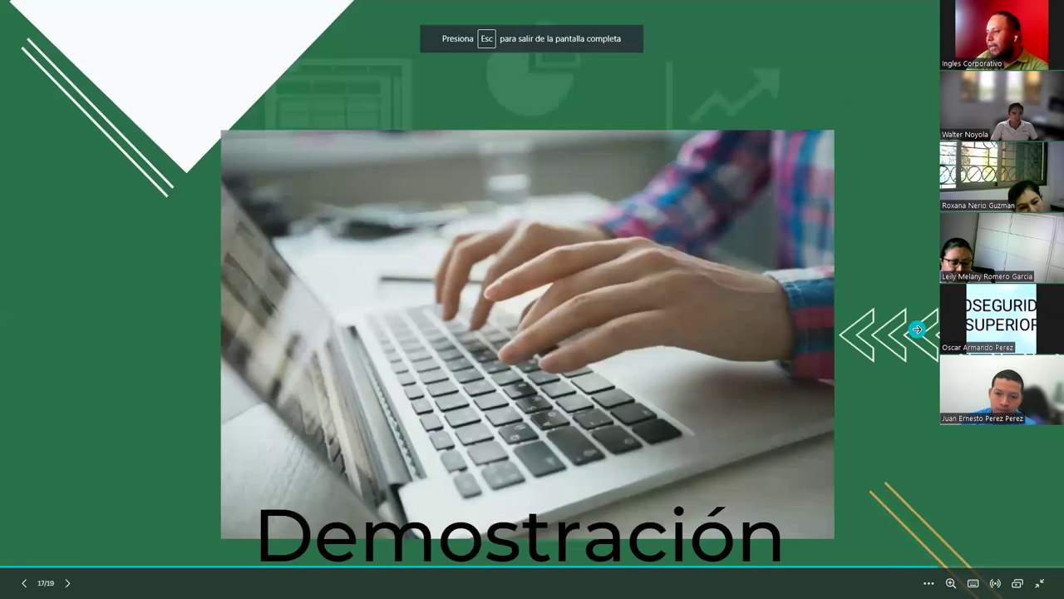
pyautogui.click(917, 329)
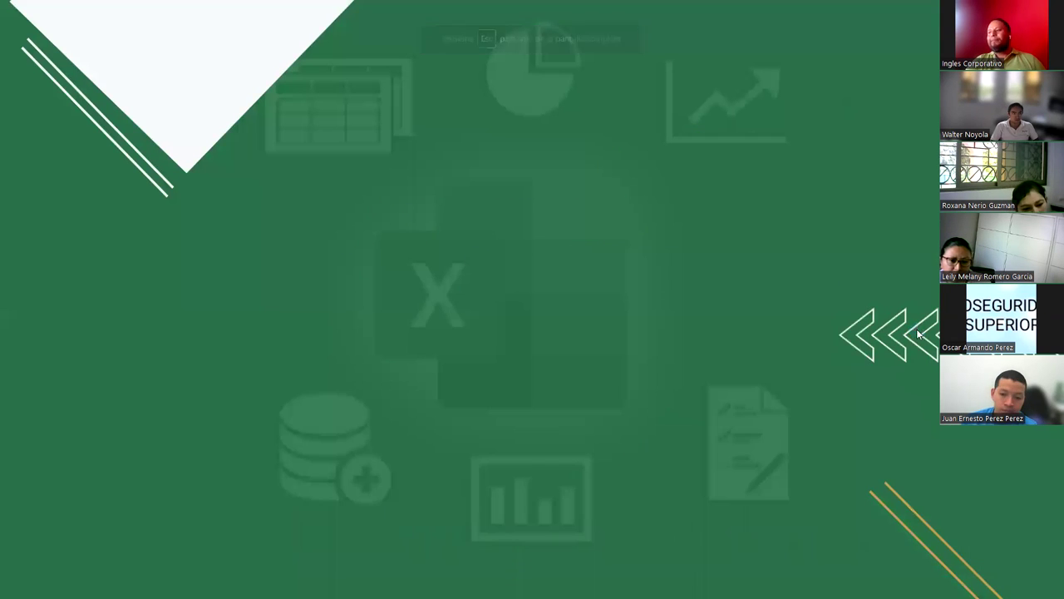
pyautogui.click(917, 330)
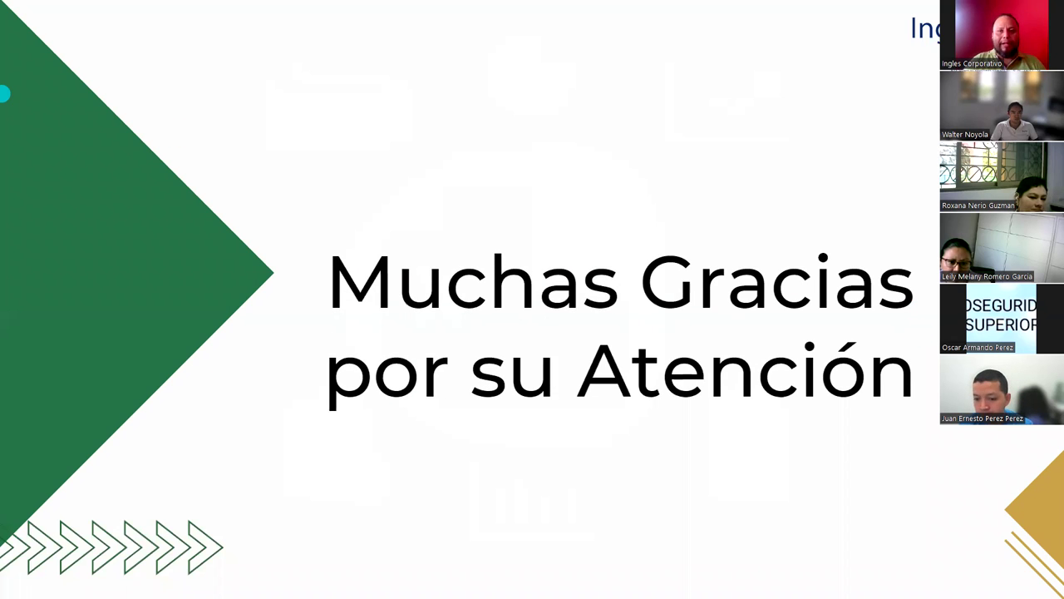